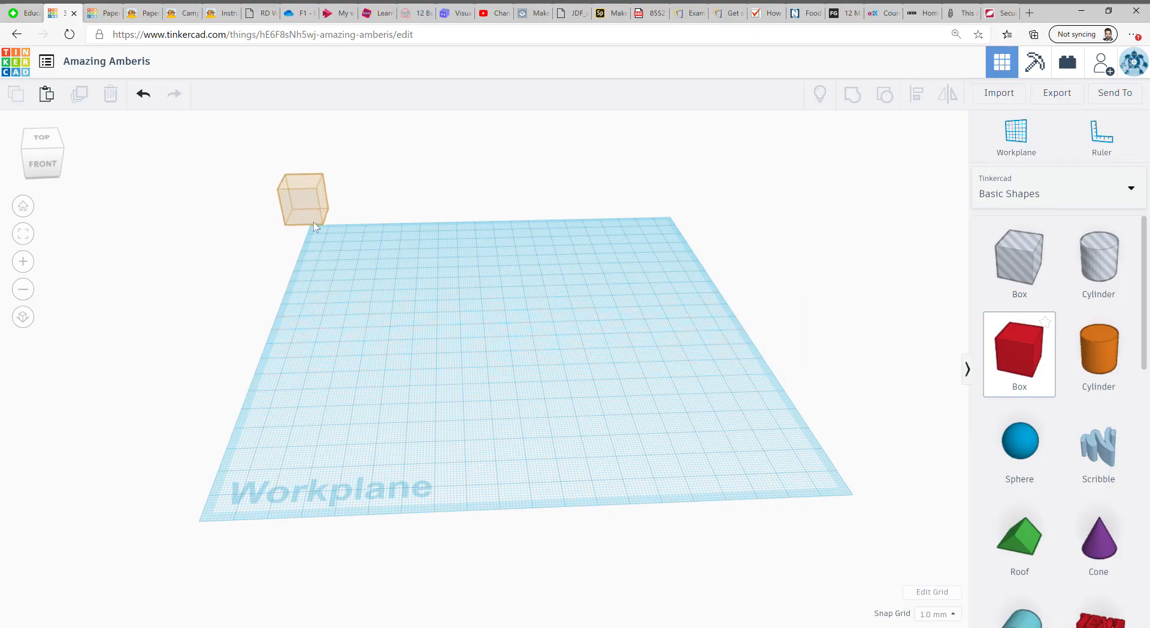
- Place a box at the workplane's back-left corner, stretch it over the whole workplane, about 201 mm wide and 2 mm high, and colour it grey
left_click(326, 236)
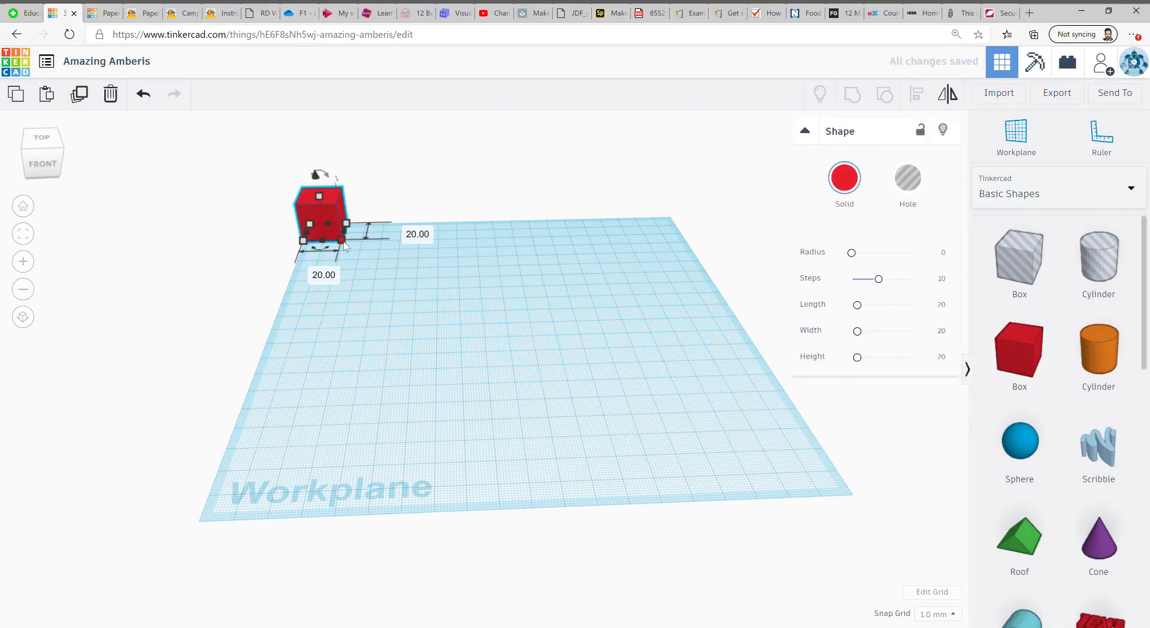
left_click_drag(341, 239, 854, 499)
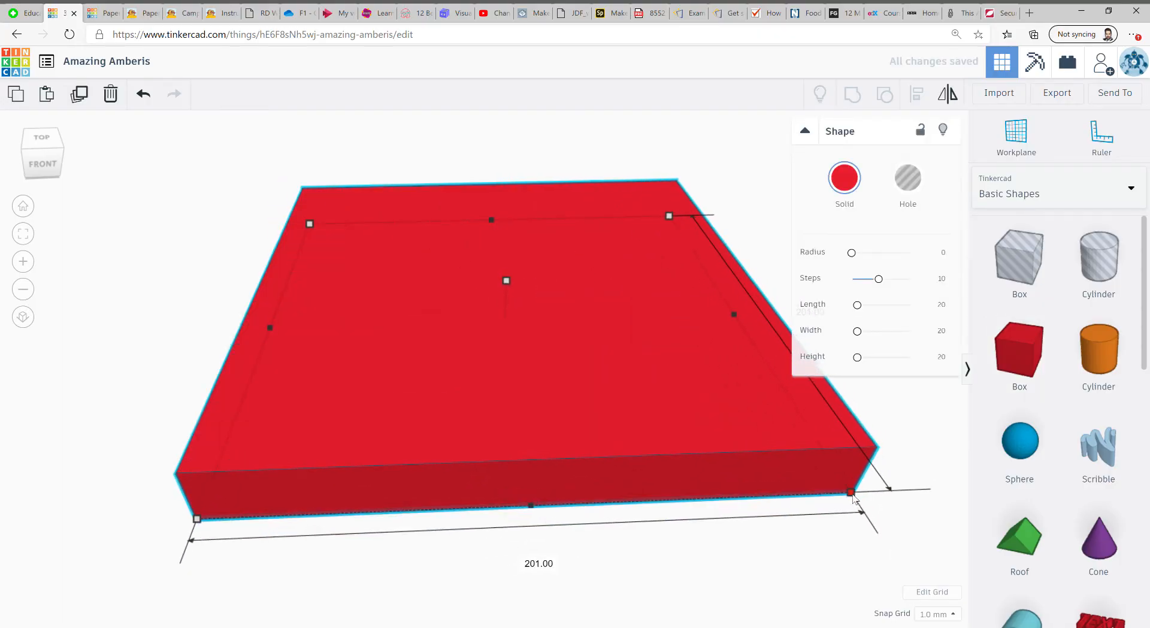
left_click_drag(503, 282, 513, 320)
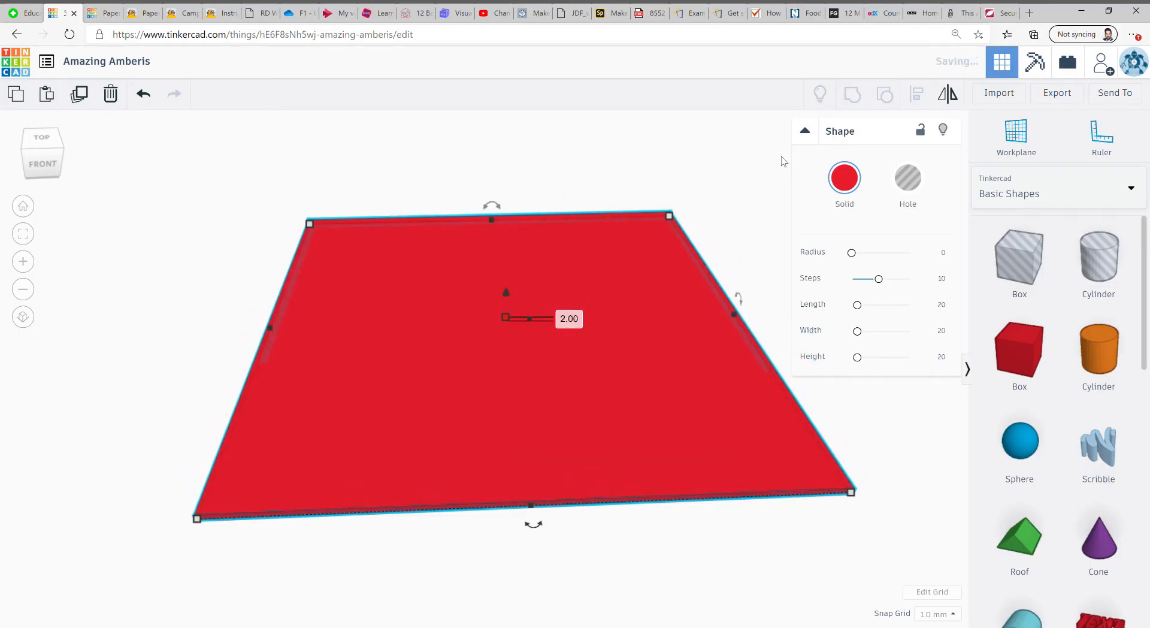
left_click(843, 192)
left_click(1064, 323)
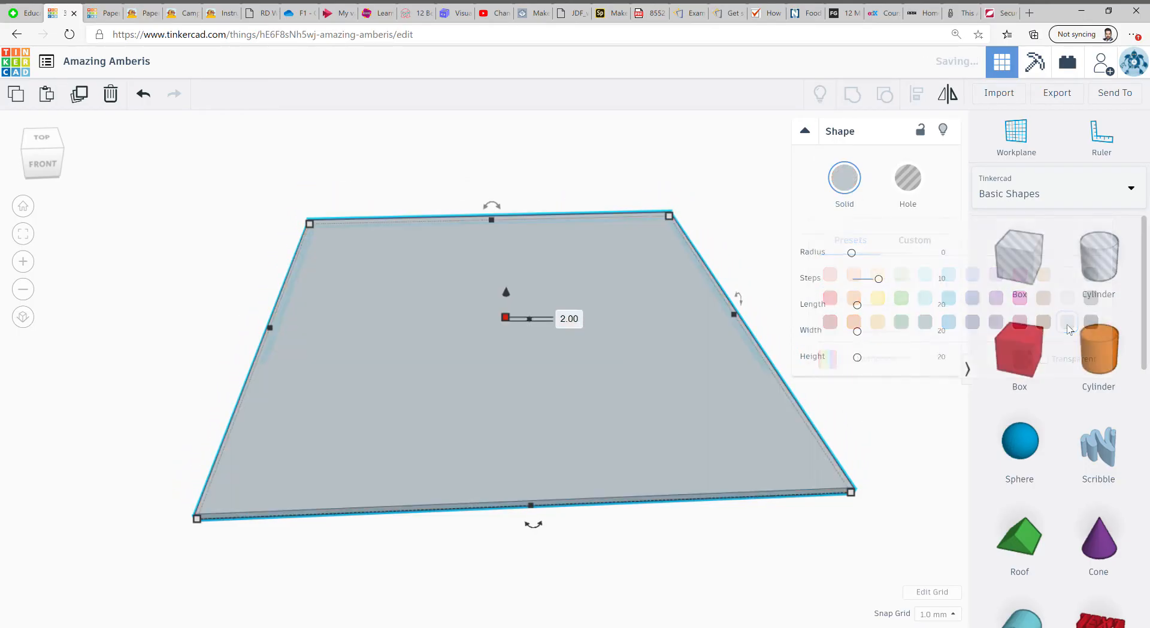
- Add a half sphere near the middle of the grey plate and raise it 2 mm to sit on the plate's top surface
right_click_drag(804, 564, 508, 256)
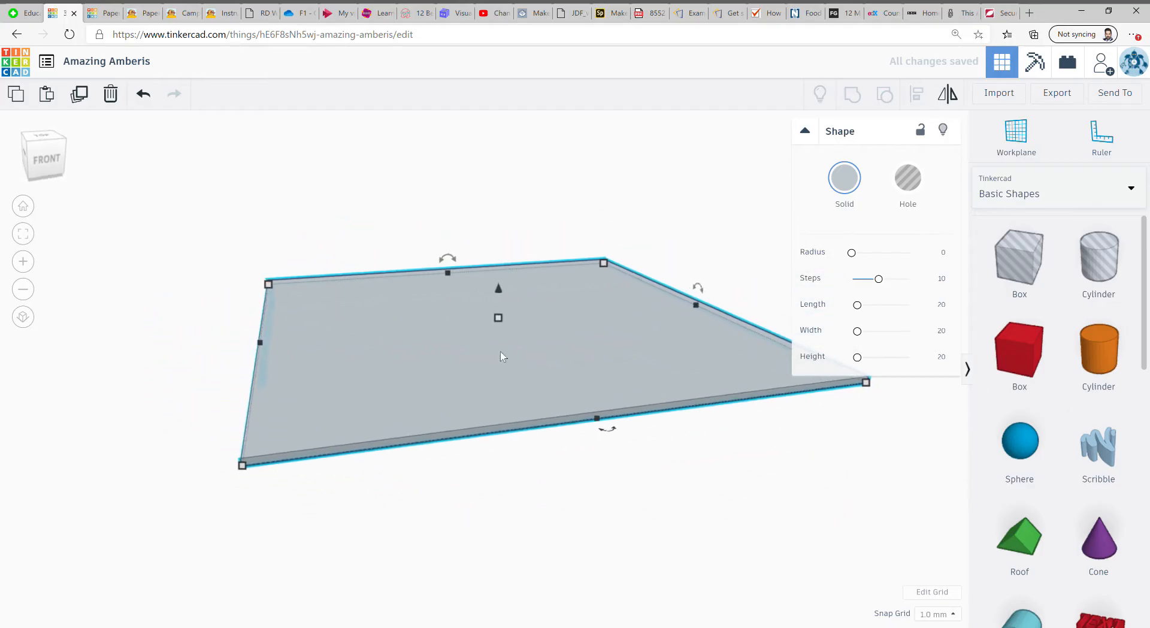
right_click_drag(503, 353, 456, 499)
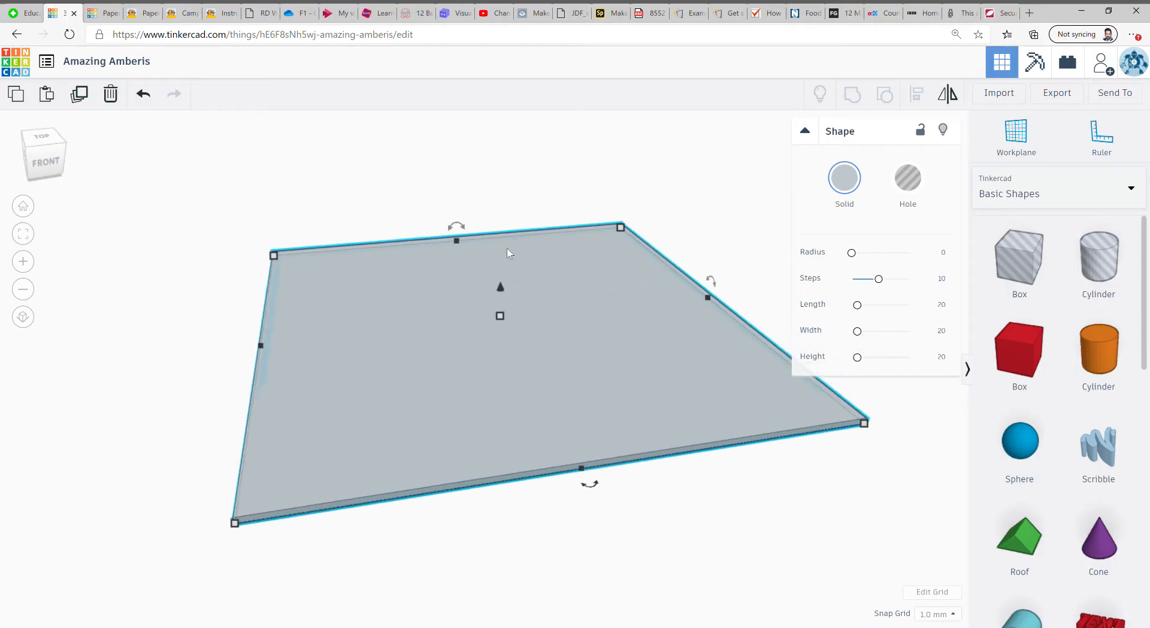
middle_click_drag(848, 460, 781, 465)
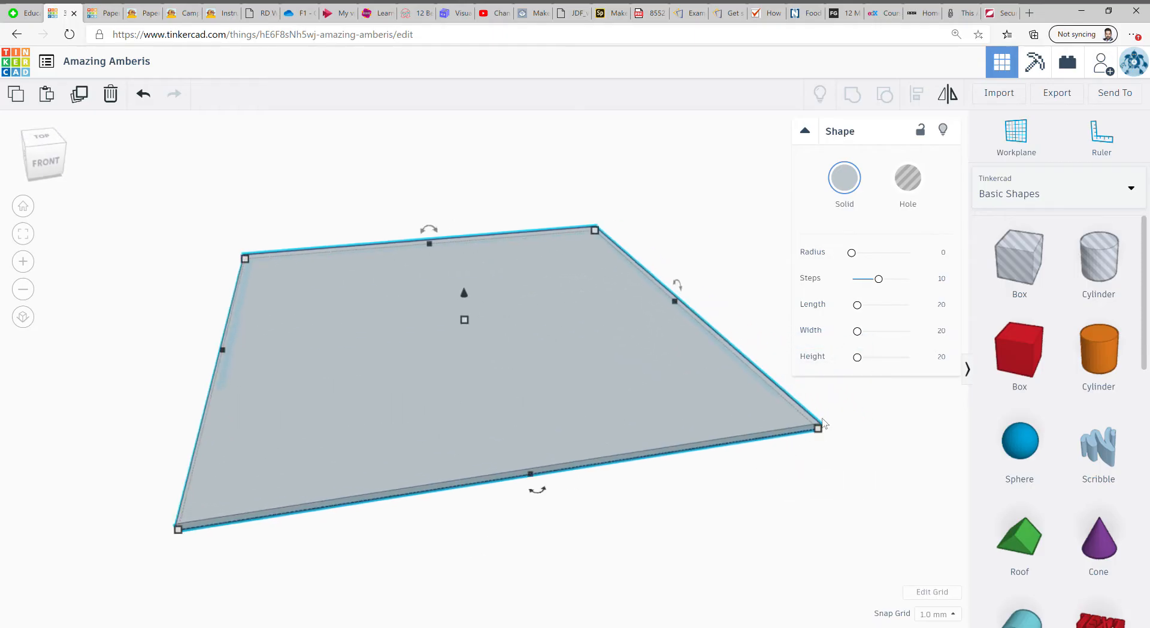
right_click_drag(814, 479, 773, 497)
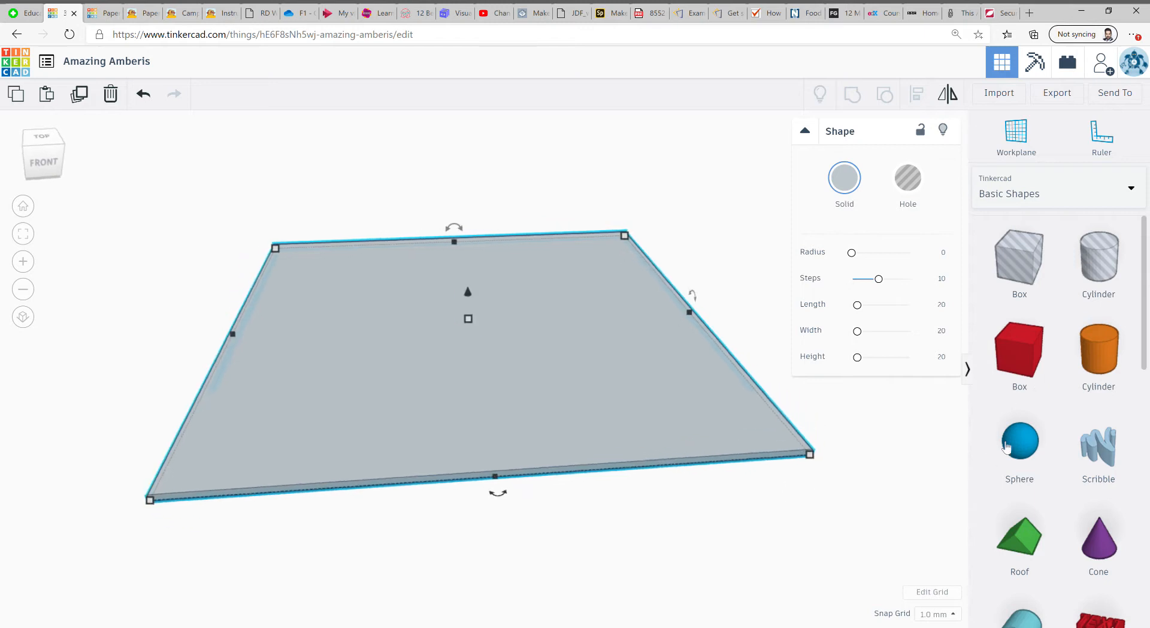
scroll(1072, 402, "down", 5)
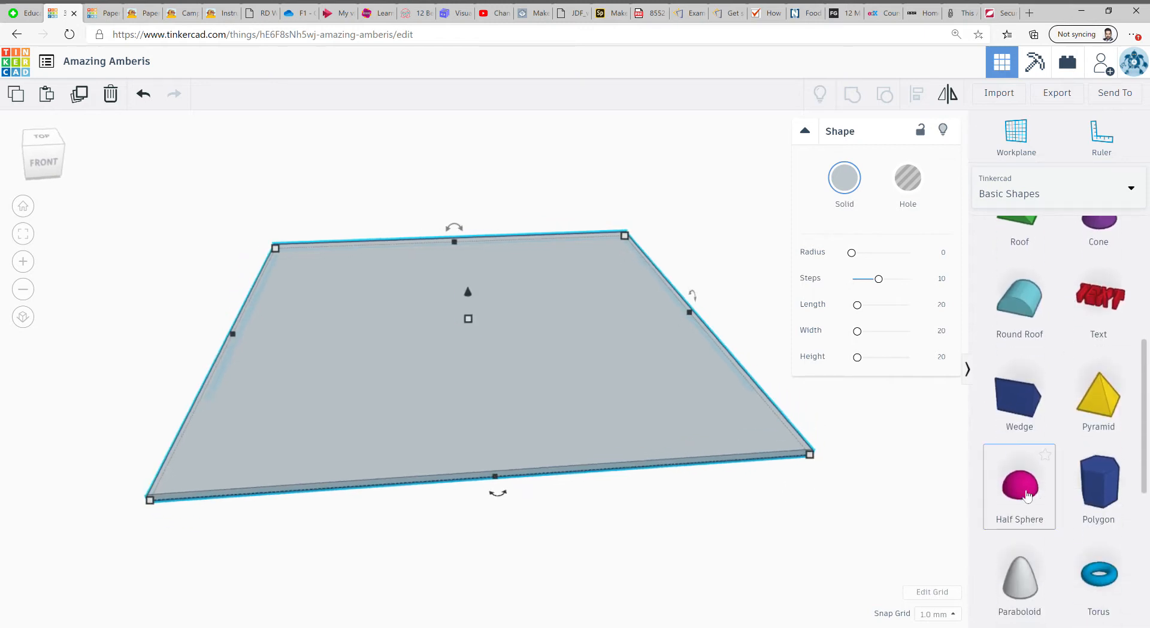
left_click_drag(1029, 496, 437, 272)
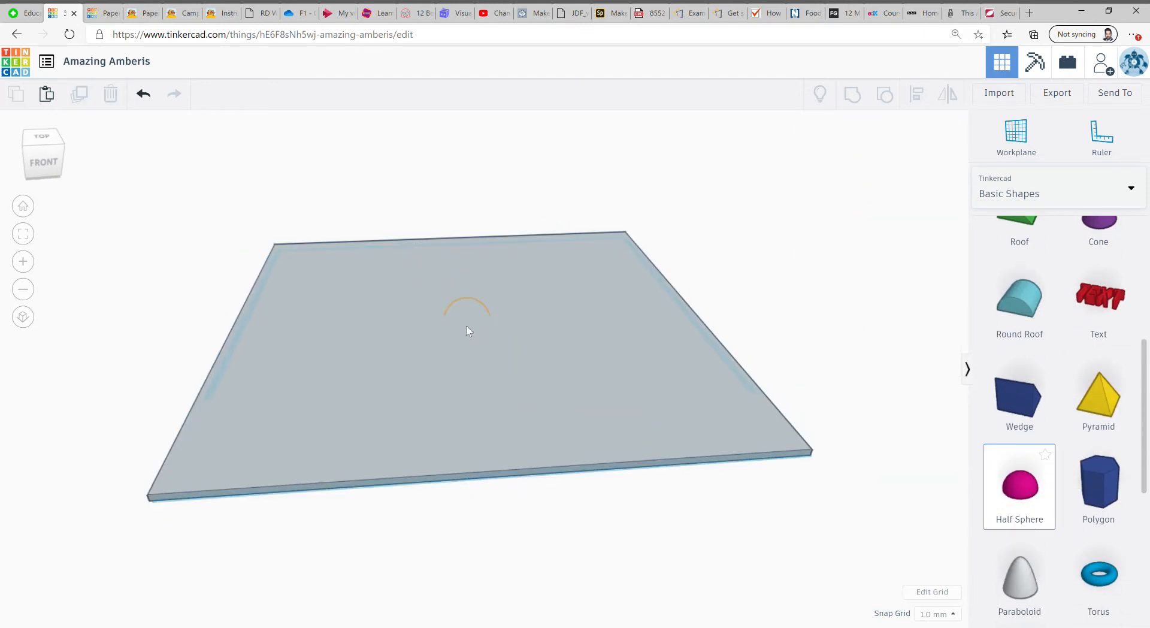
left_click_drag(466, 326, 463, 339)
right_click_drag(477, 345, 459, 288)
left_click_drag(465, 282, 466, 277)
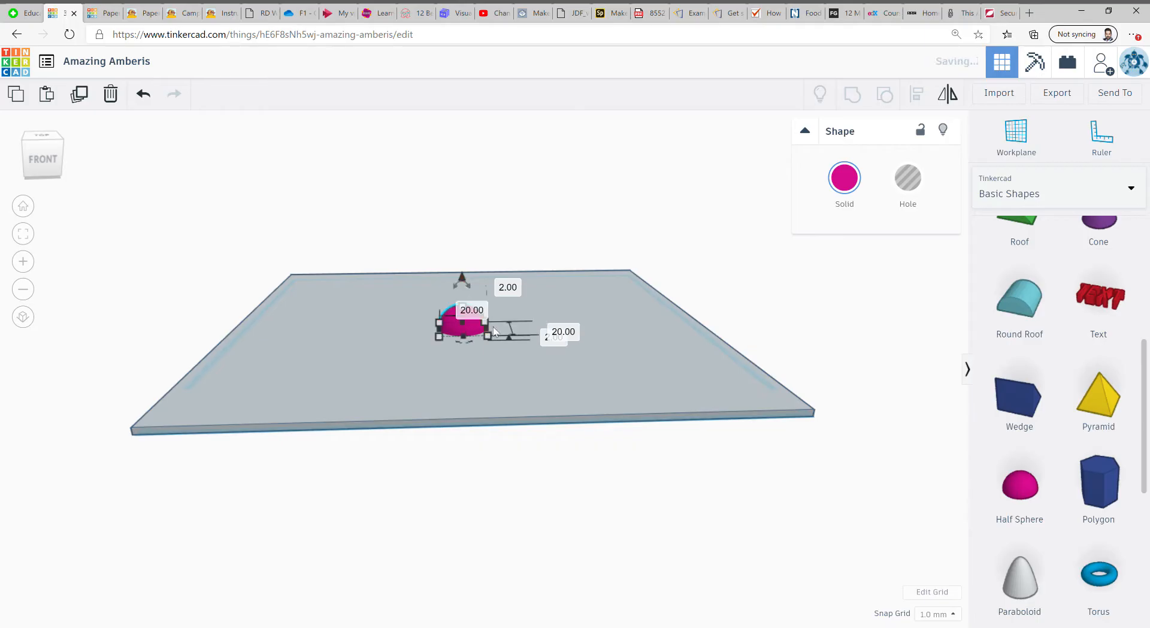
- Scale the half sphere up proportionally to about 64 mm across and move it to the centre of the plate
left_click_drag(488, 336, 560, 376, "shift")
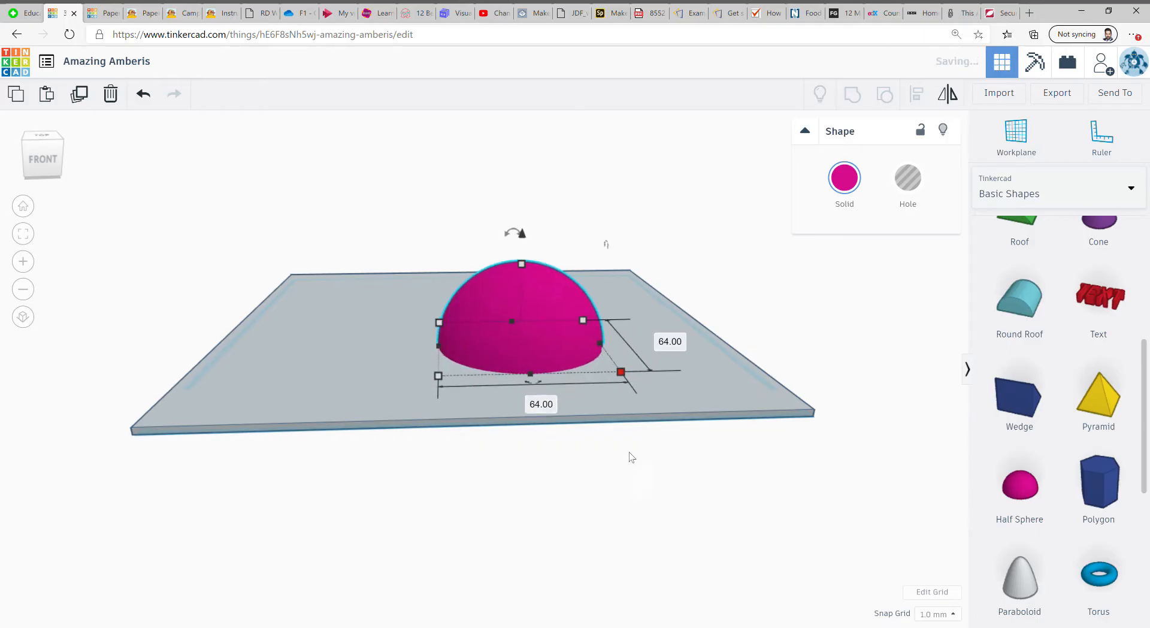
right_click_drag(632, 457, 542, 371)
left_click_drag(542, 372, 498, 309)
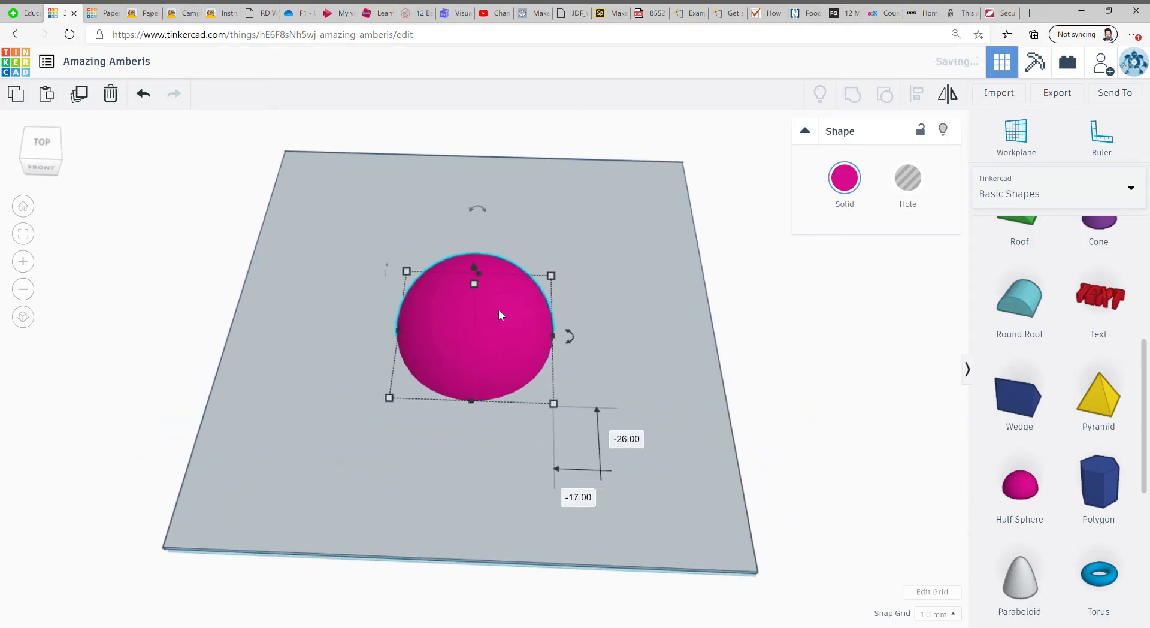
- Make the large half sphere transparent and colour it yellow
left_click(845, 189)
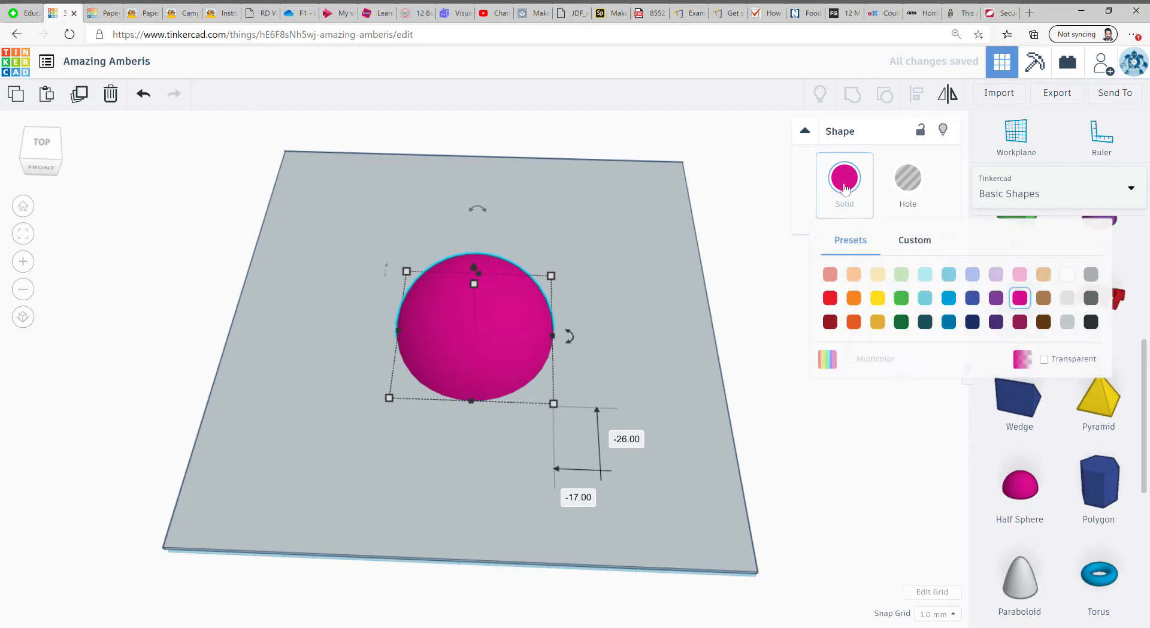
left_click(1045, 359)
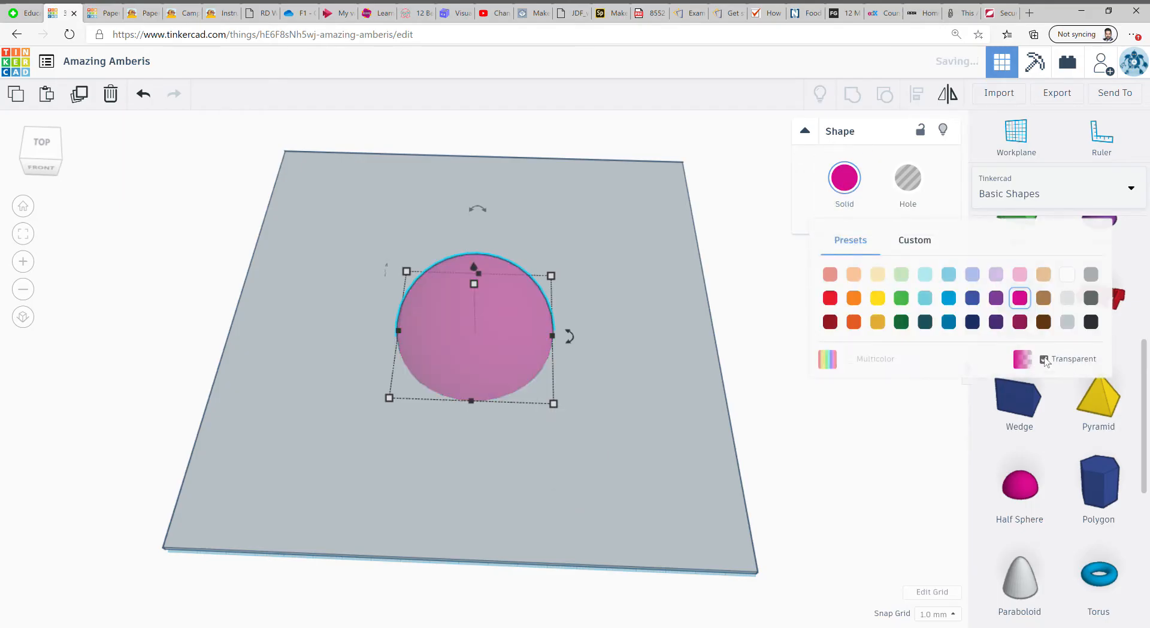
left_click(878, 298)
- Duplicate the yellow dome, move the copy near the plate's front-right corner, and shrink it to a small dome
right_click_drag(831, 483, 796, 419)
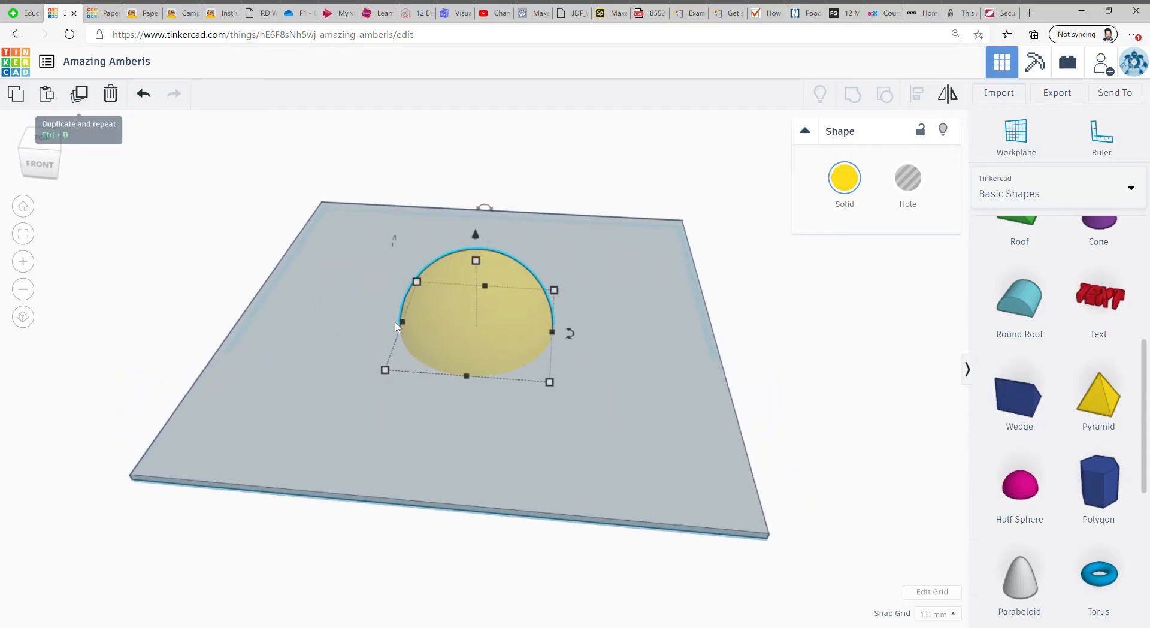
left_click_drag(506, 326, 673, 434)
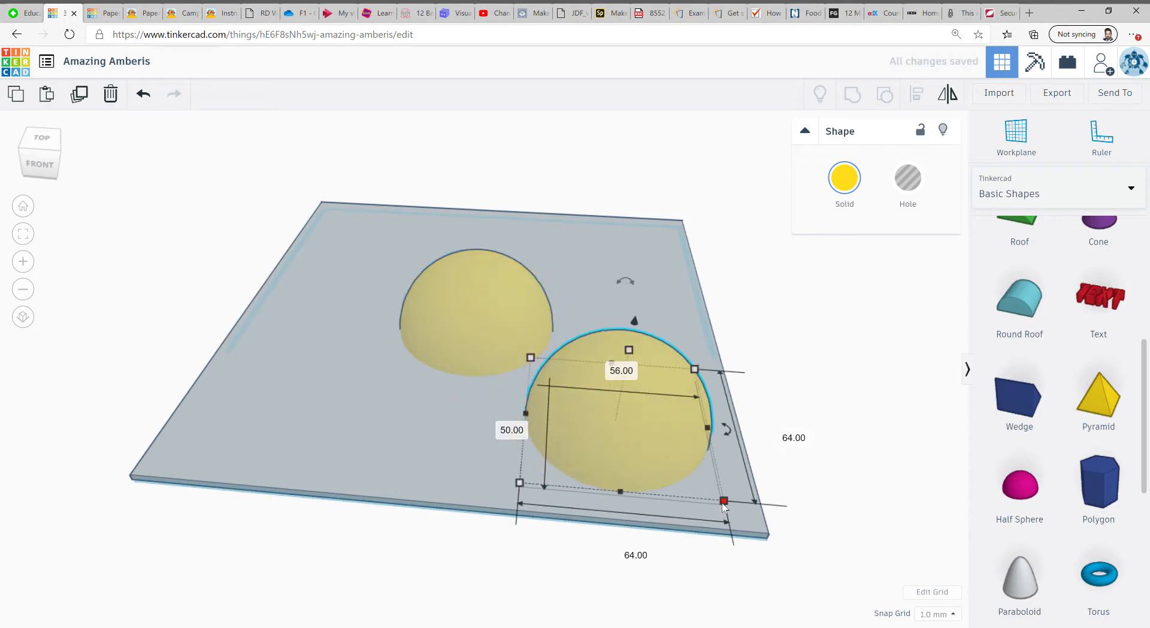
left_click_drag(724, 501, 640, 438)
- Add copies of the small dome near the plate's front-left and back-left corners
left_click_drag(629, 398, 369, 235)
key("ctrl+d")
key("ctrl+d")
right_click_drag(278, 381, 267, 406)
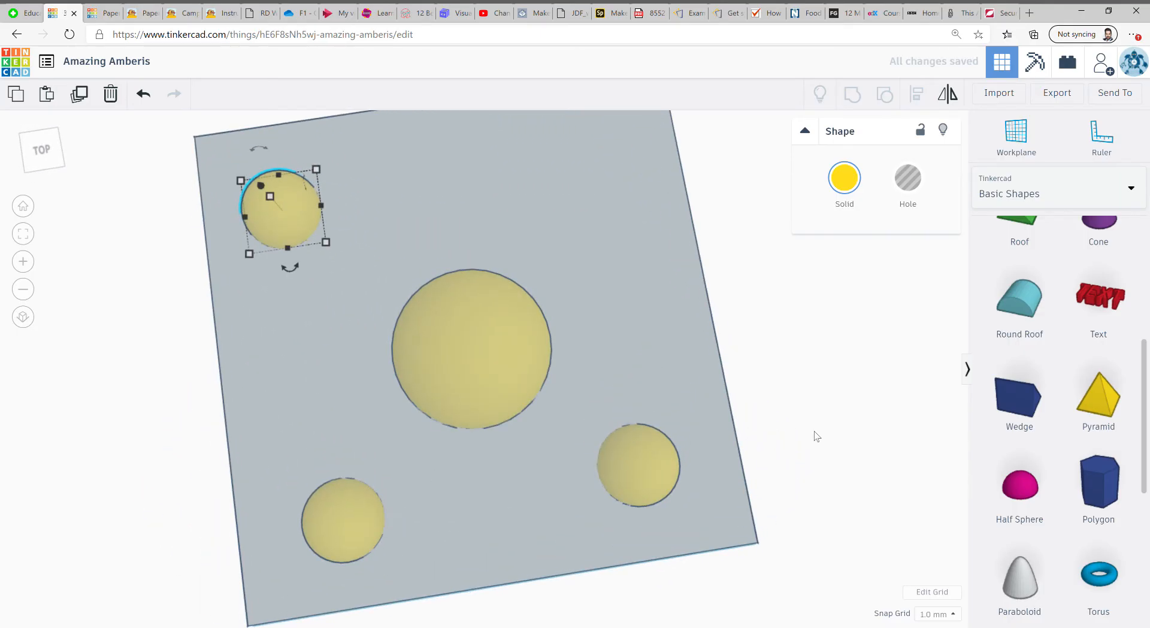
- Add a round roof to the plate, placed to the right of the large central dome
scroll(1070, 376, "up", 3)
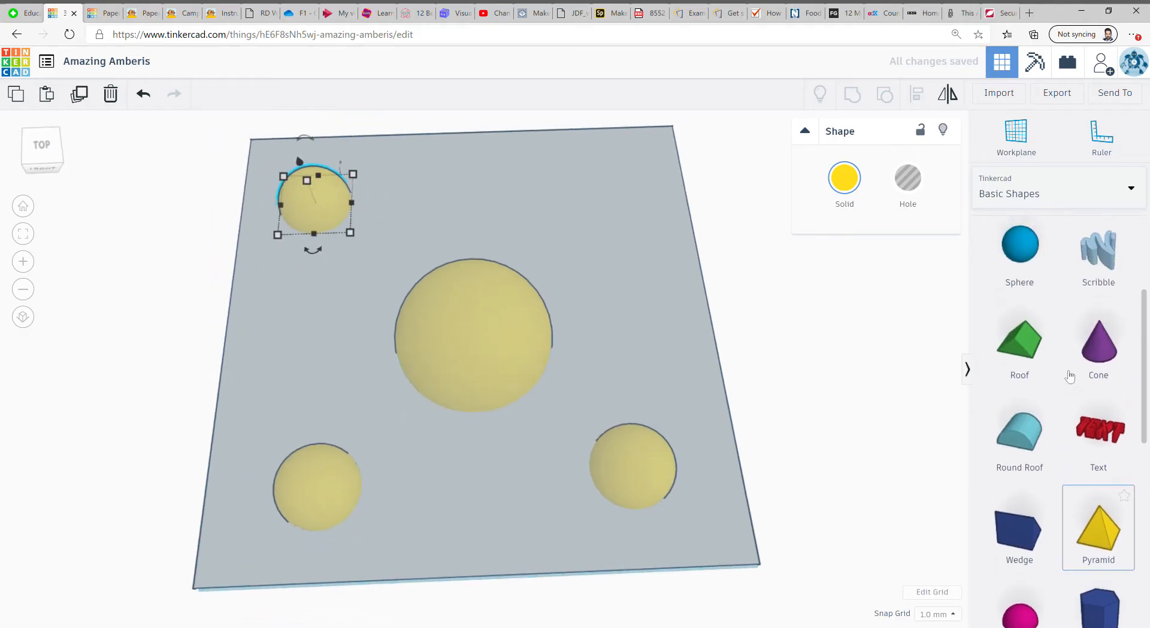
scroll(1070, 376, "up", 3)
scroll(1072, 377, "down", 3)
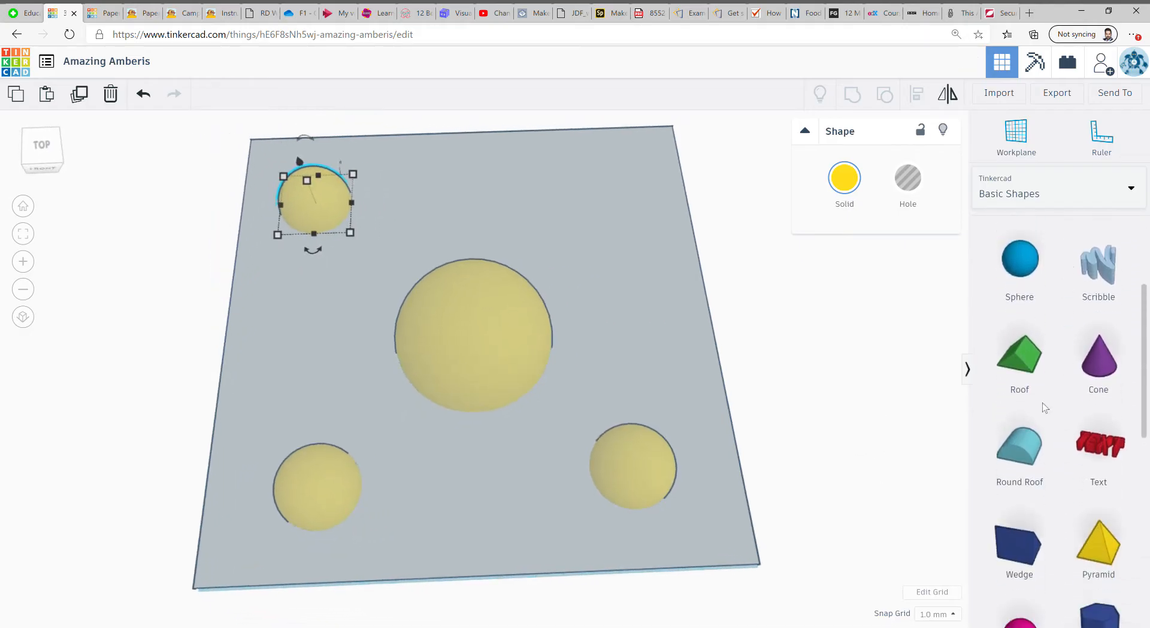
left_click_drag(1020, 431, 531, 377)
left_click_drag(597, 285, 627, 285)
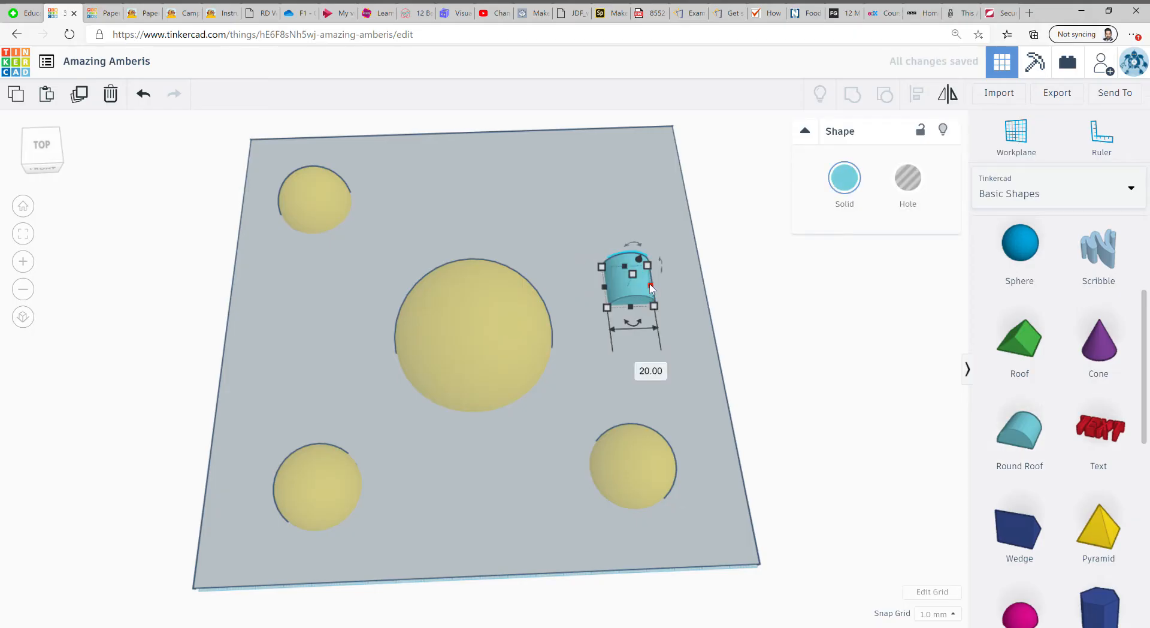
- Narrow the round roof to about 12 mm wide and lower its height to about 8 mm
right_click_drag(674, 302, 655, 330)
left_click_drag(659, 295, 641, 295)
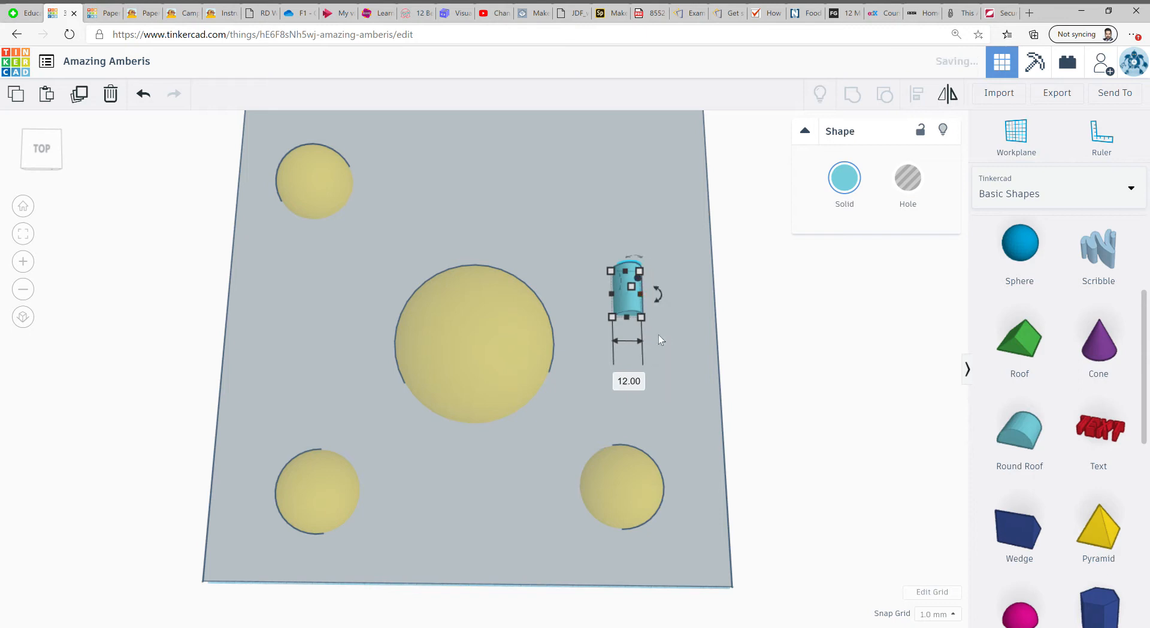
right_click_drag(659, 334, 610, 284)
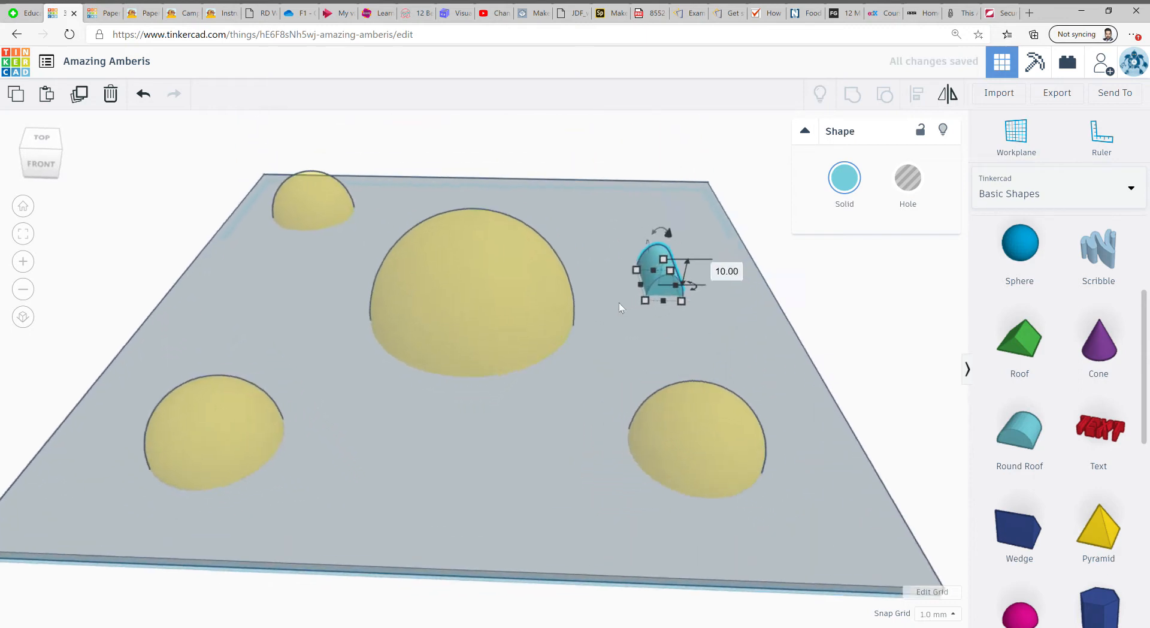
scroll(619, 303, "up", 5)
left_click_drag(640, 347, 635, 359)
- Make the round roof transparent and lengthen it to about 43 mm towards the front of the plate
left_click(843, 187)
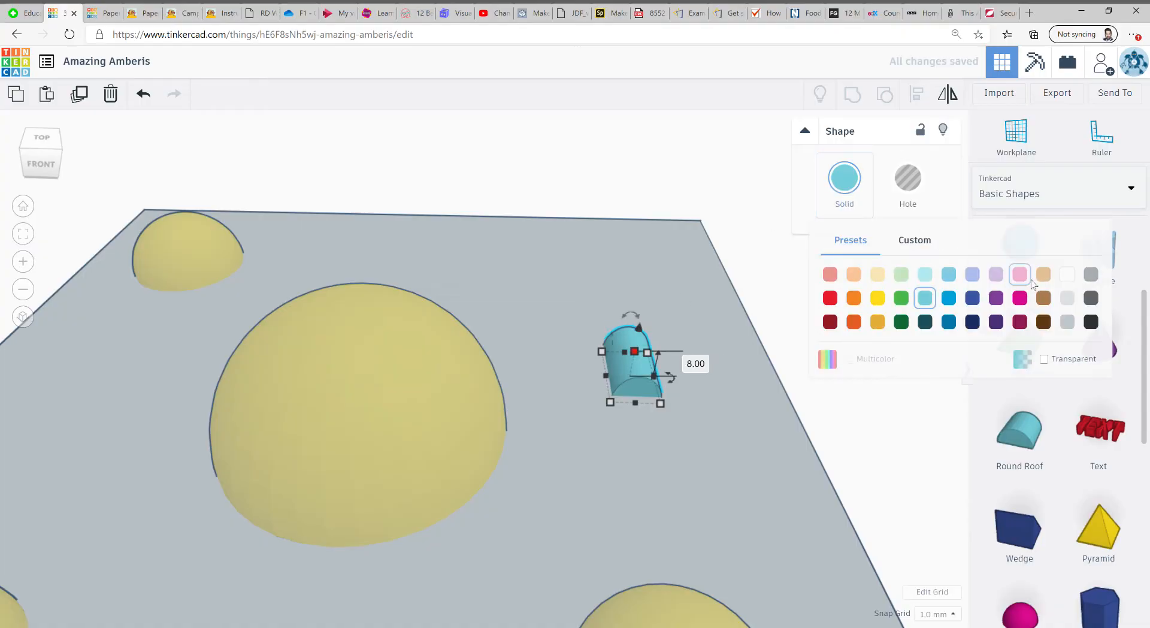
left_click(873, 451)
right_click_drag(873, 451, 821, 462)
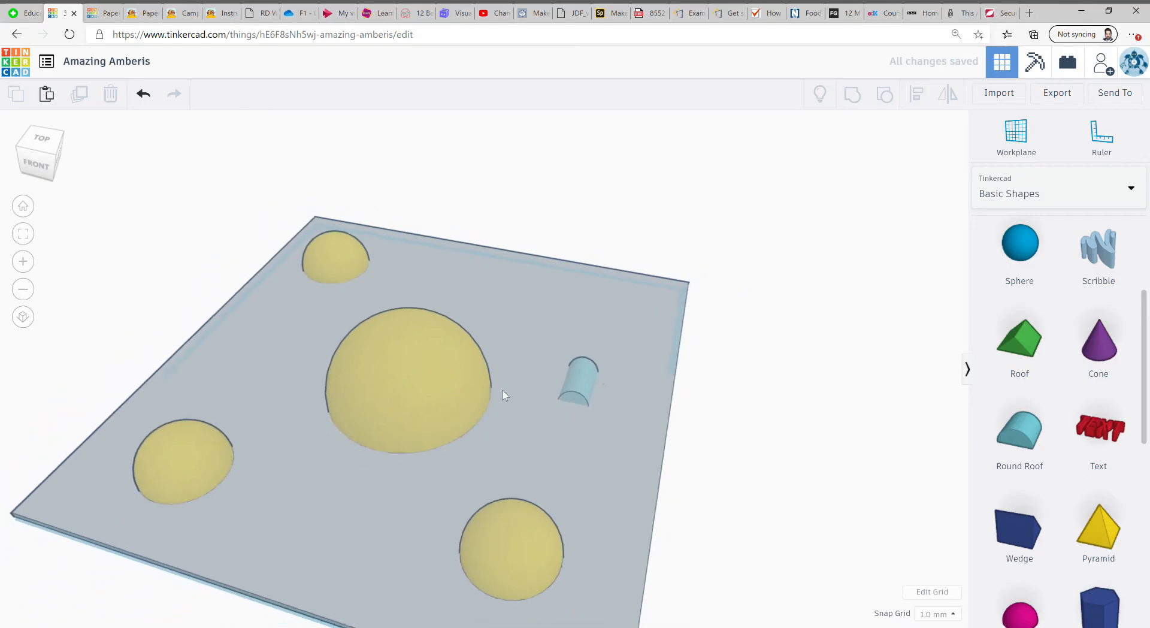
left_click(590, 376)
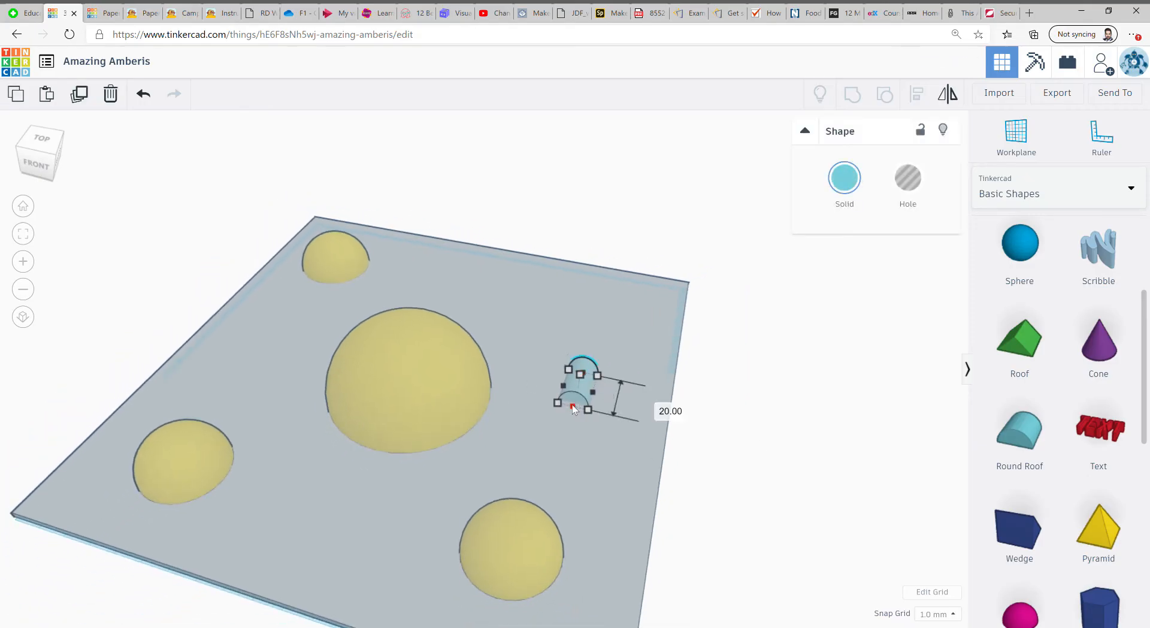
left_click_drag(573, 406, 558, 448)
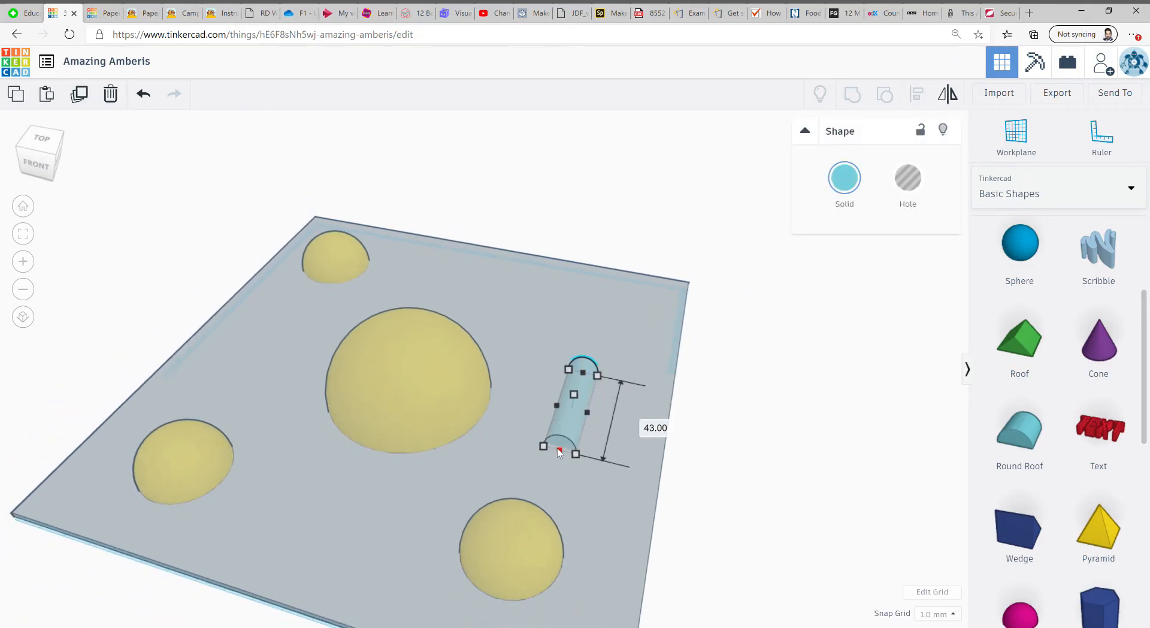
- Copy the round-roof bar to the gap between the central and back-left domes, rotated about -43° to point at both
right_click_drag(465, 440, 610, 357)
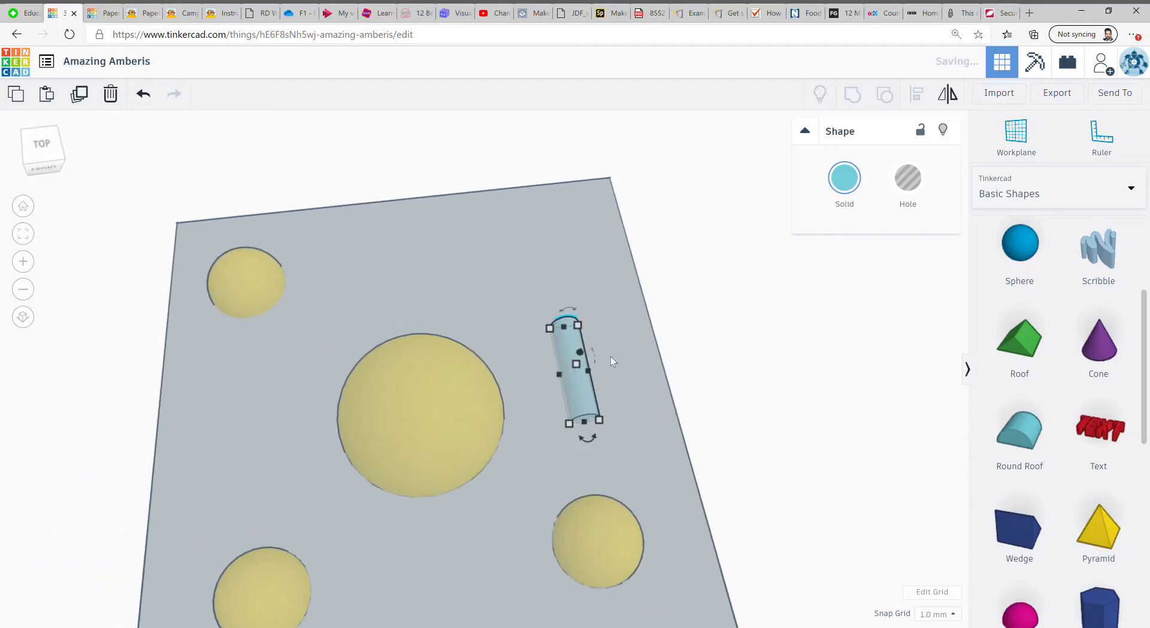
left_click_drag(583, 393, 279, 371, "alt")
right_click_drag(279, 371, 319, 383)
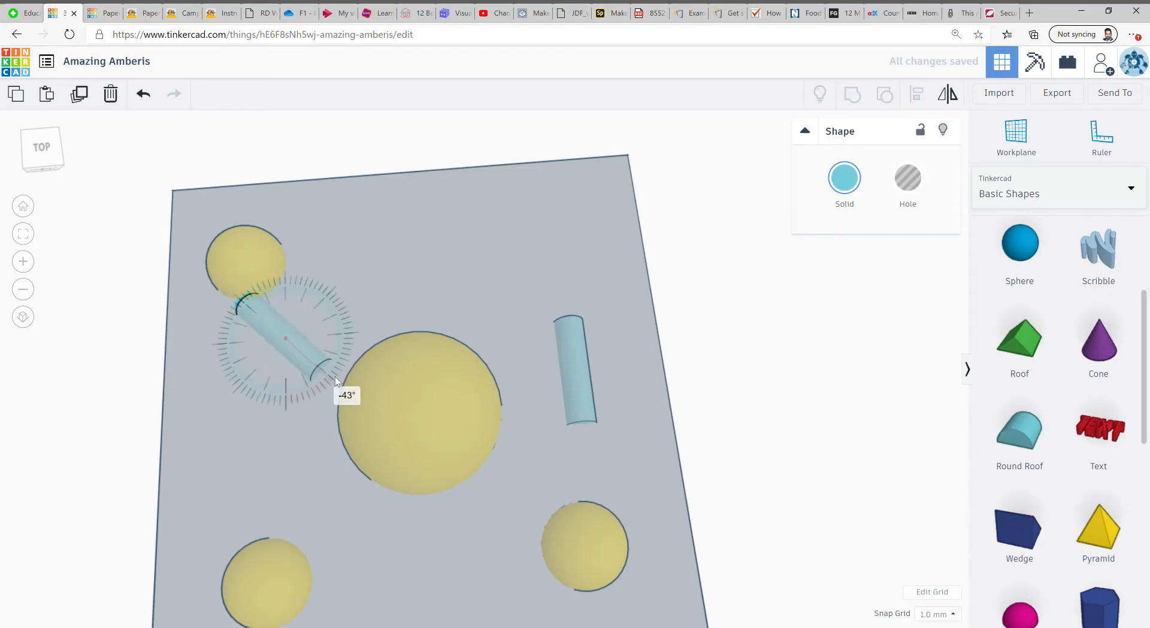
left_click_drag(335, 376, 336, 377)
left_click_drag(293, 345, 322, 337)
- Stretch both ends of the angled bar into the central and back-left domes, making its footprint about 50 mm wide
left_click_drag(357, 377, 380, 388)
right_click_drag(355, 386, 354, 524)
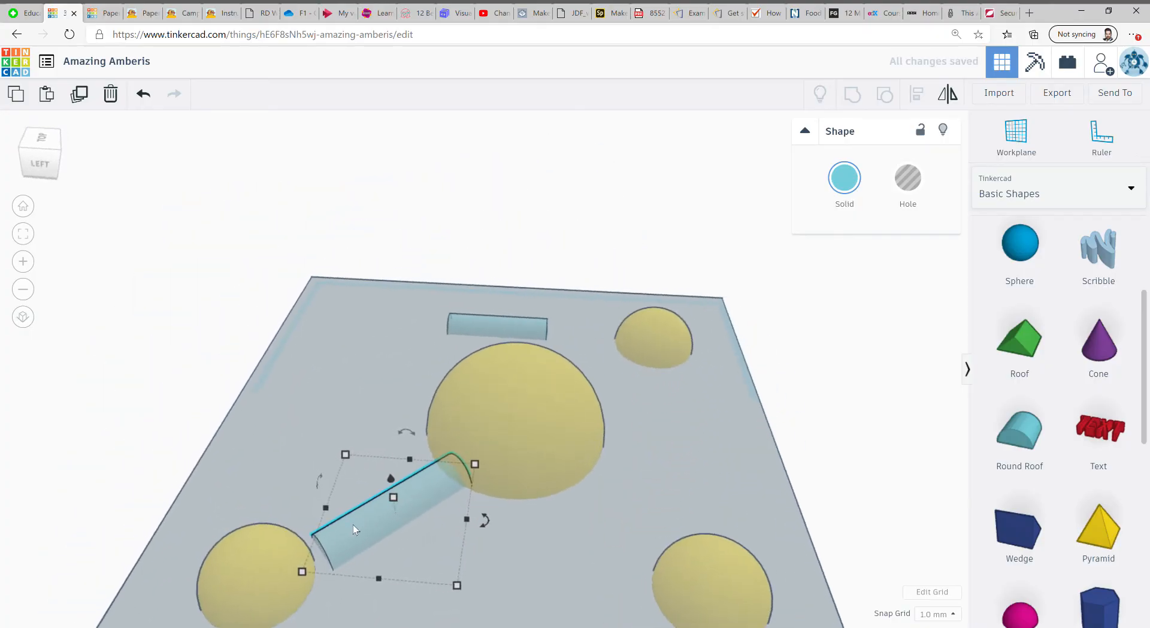
left_click_drag(293, 570, 274, 575)
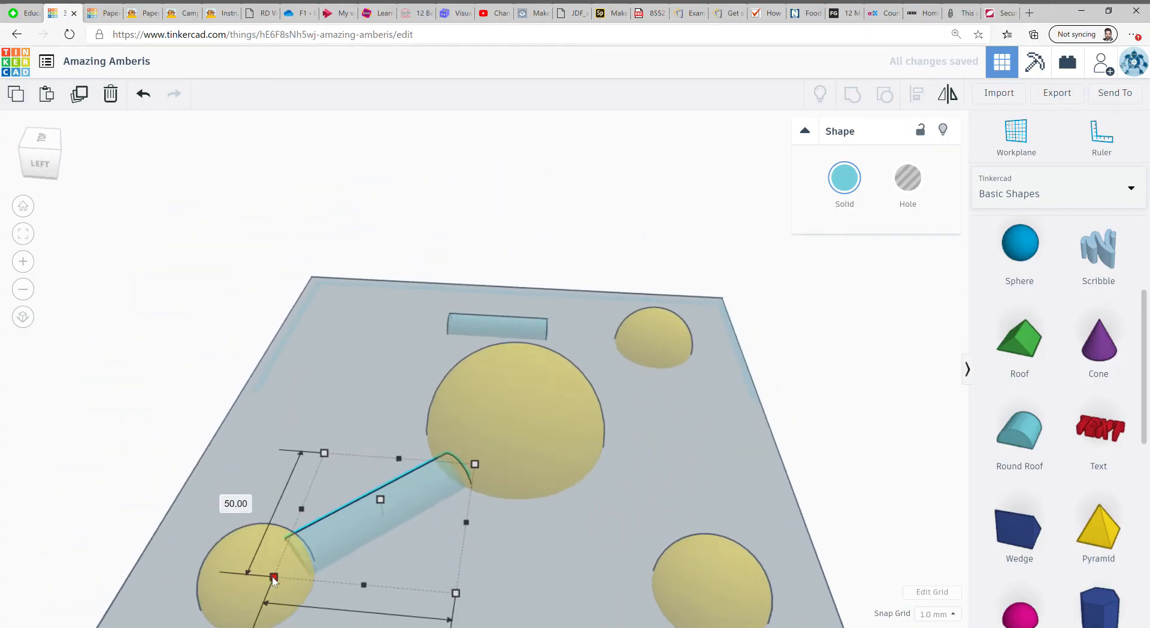
- Copy the straight bar to the gap between the central and front-left domes and rotate it to connect them
right_click_drag(508, 517, 610, 343)
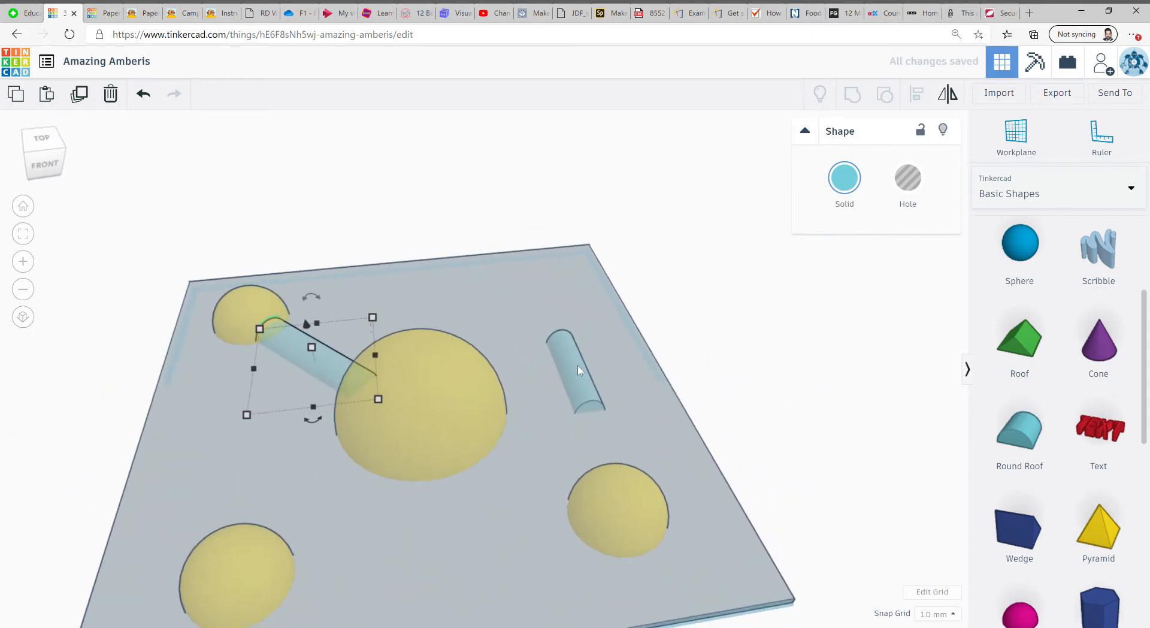
left_click_drag(577, 365, 310, 485, "alt")
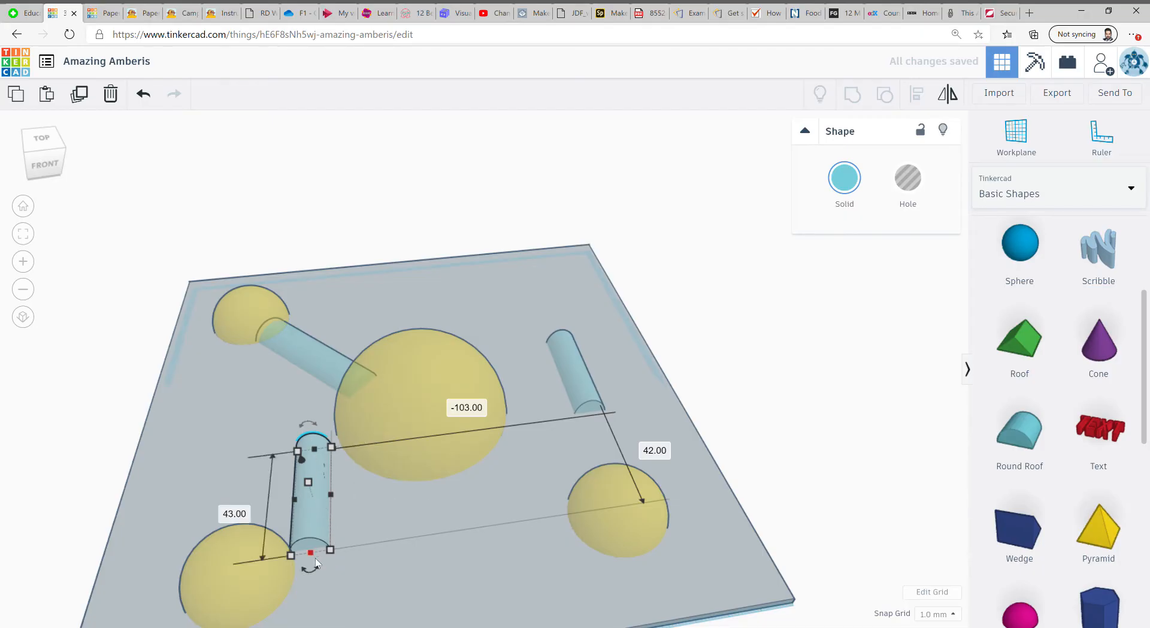
left_click_drag(313, 567, 262, 555)
- Move the remaining straight bar to the gap between the central and front-right domes and rotate it to connect them
right_click_drag(261, 554, 209, 525)
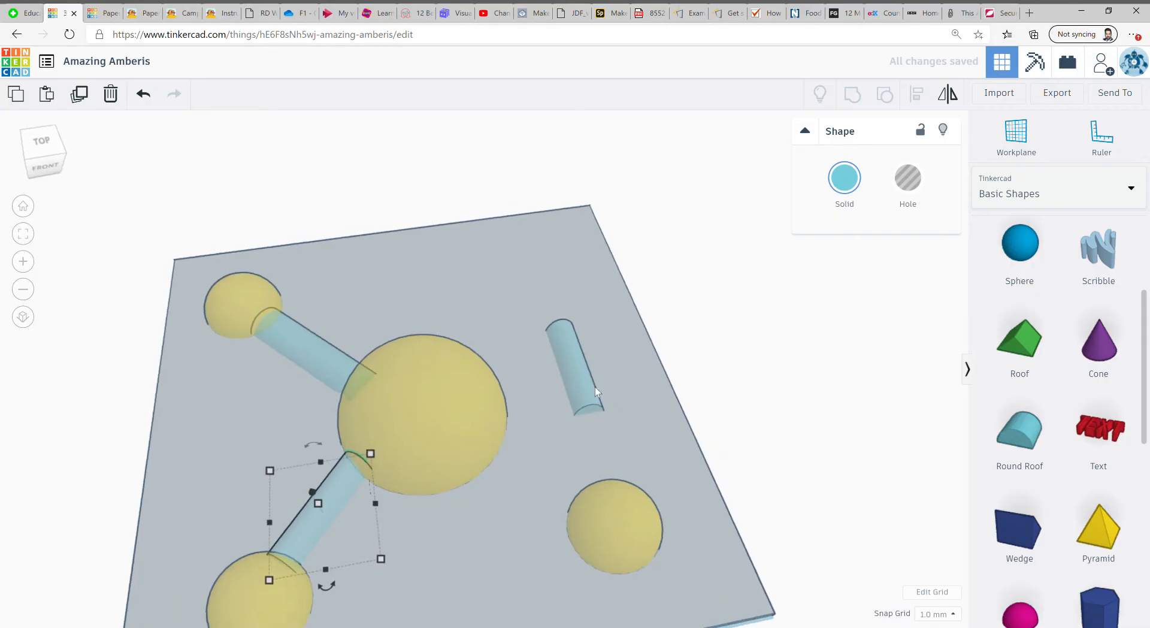
left_click_drag(595, 387, 570, 464)
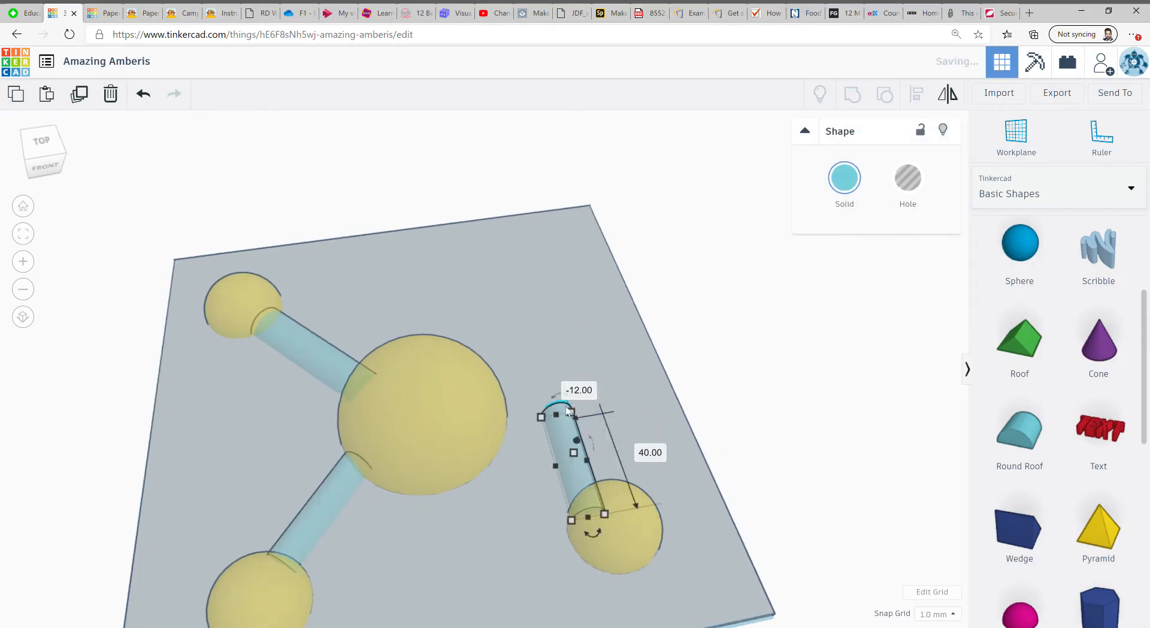
right_click_drag(570, 464, 563, 425)
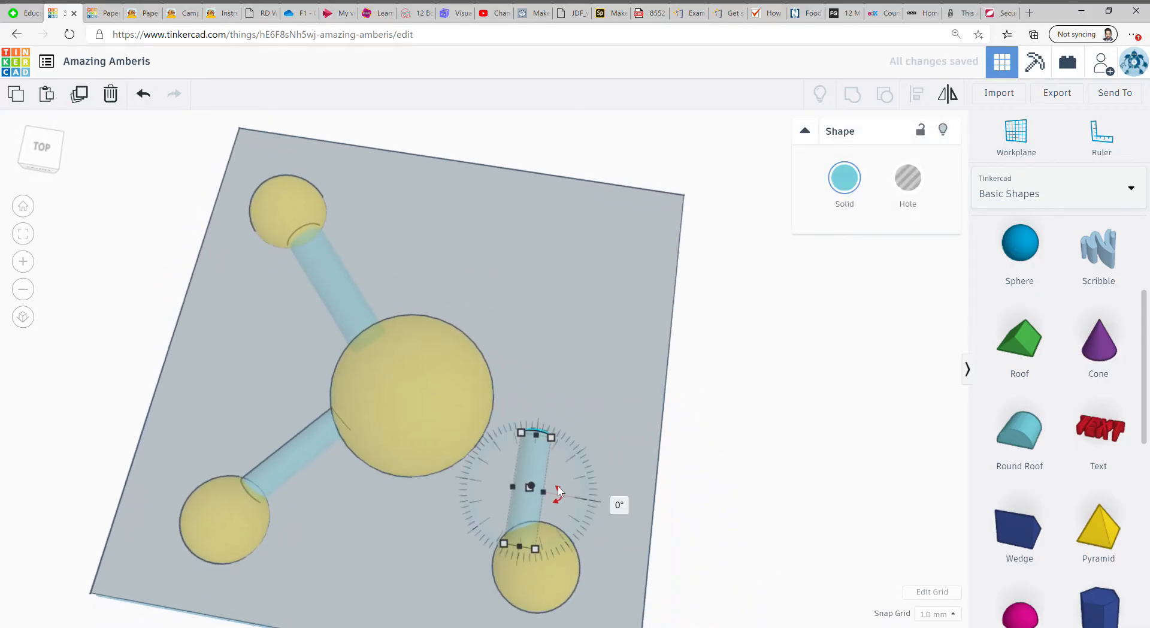
left_click_drag(558, 488, 480, 476)
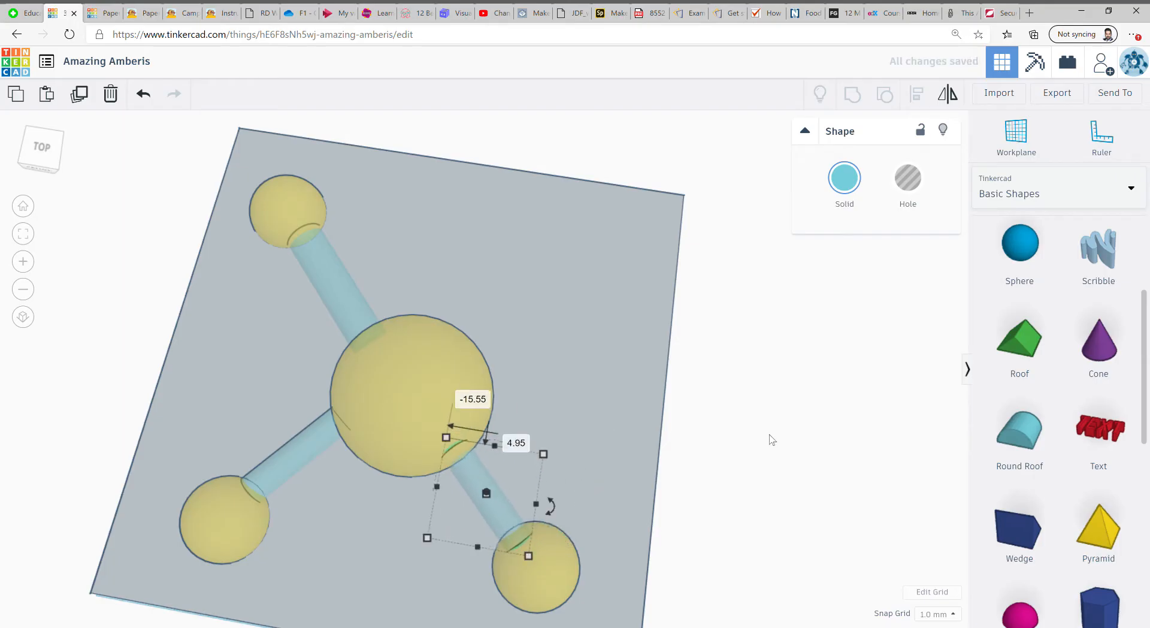
left_click(772, 439)
- Add a solid cylinder on the empty area of the plate beside the central dome and shrink its footprint to 5 by 5 mm
right_click_drag(693, 472, 721, 400)
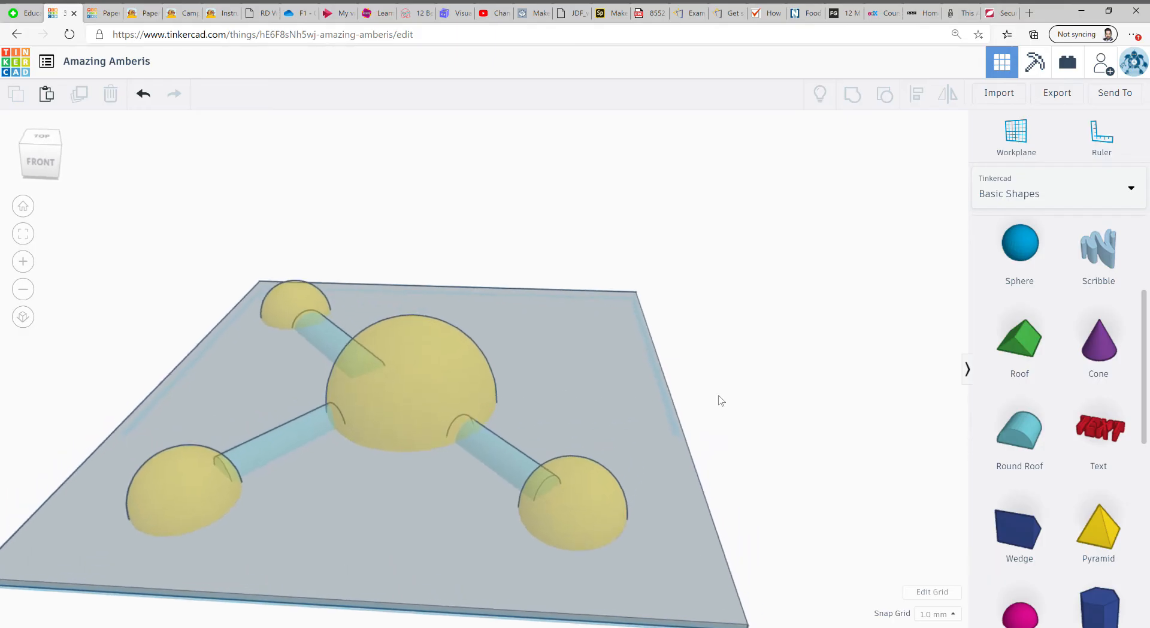
scroll(1054, 520, "up", 3)
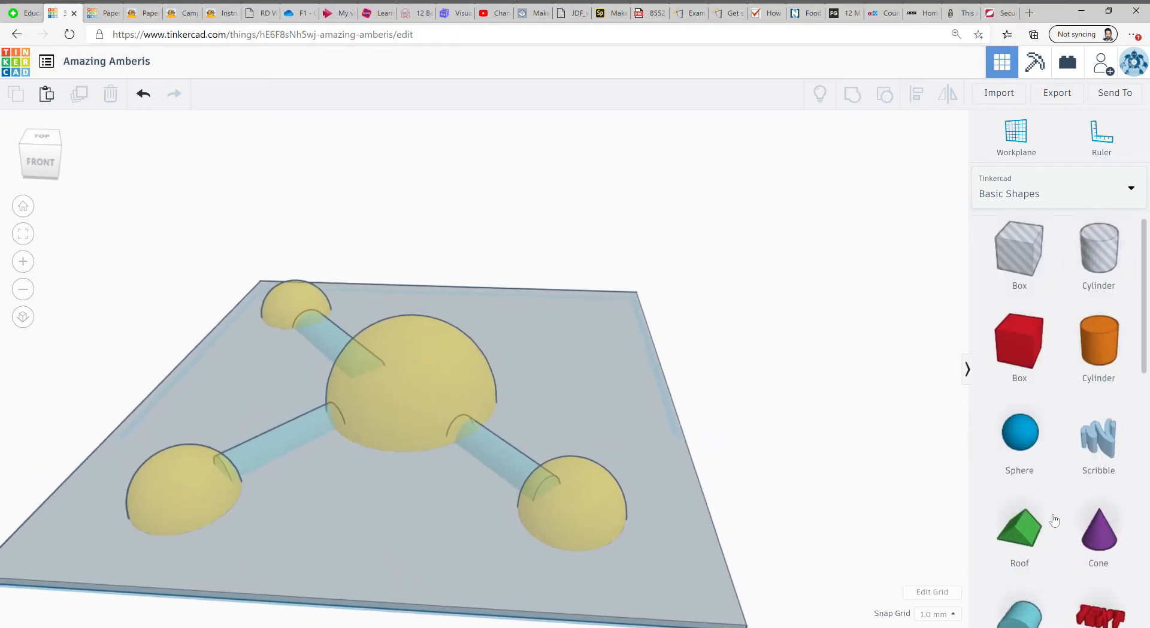
scroll(1055, 520, "up", 1)
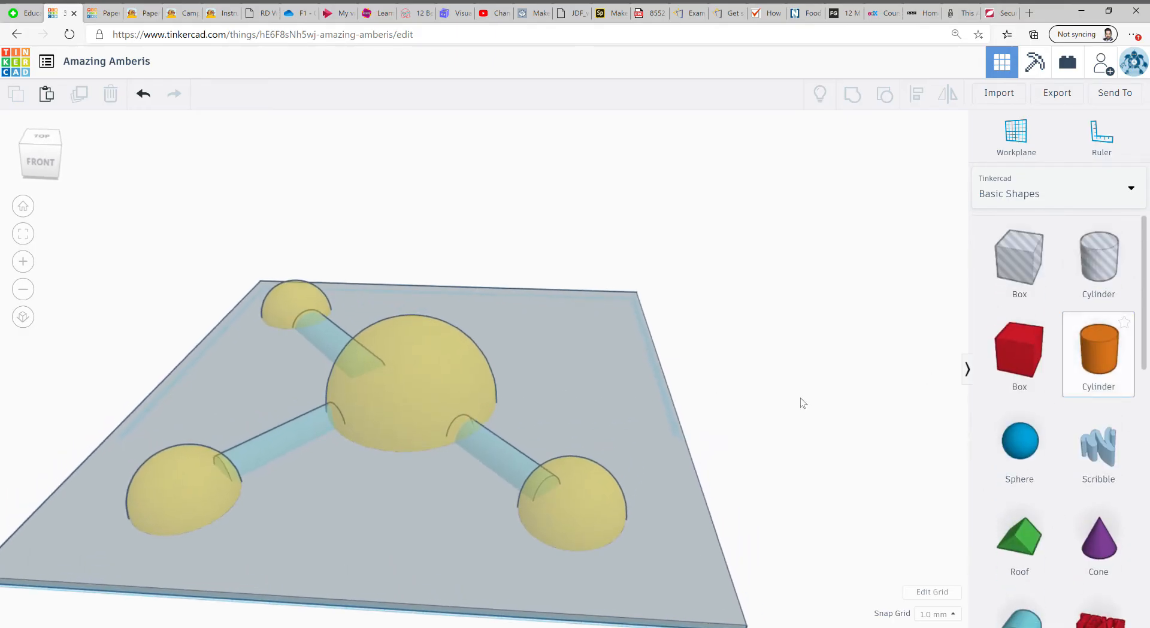
left_click(619, 408)
right_click_drag(760, 390, 659, 404)
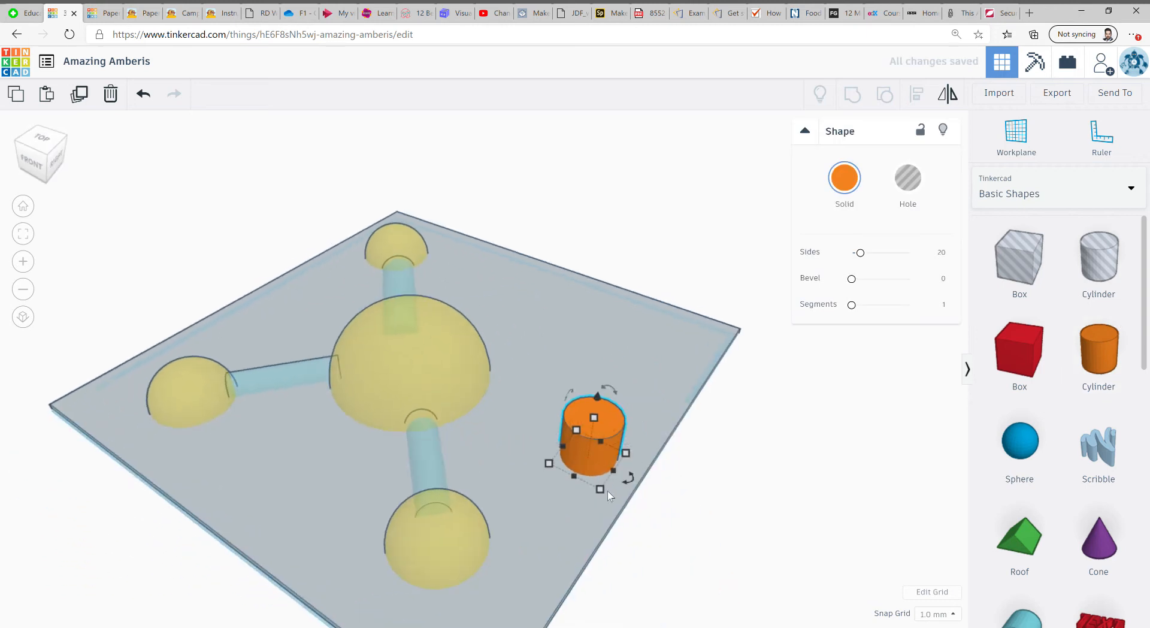
left_click_drag(600, 491, 577, 448)
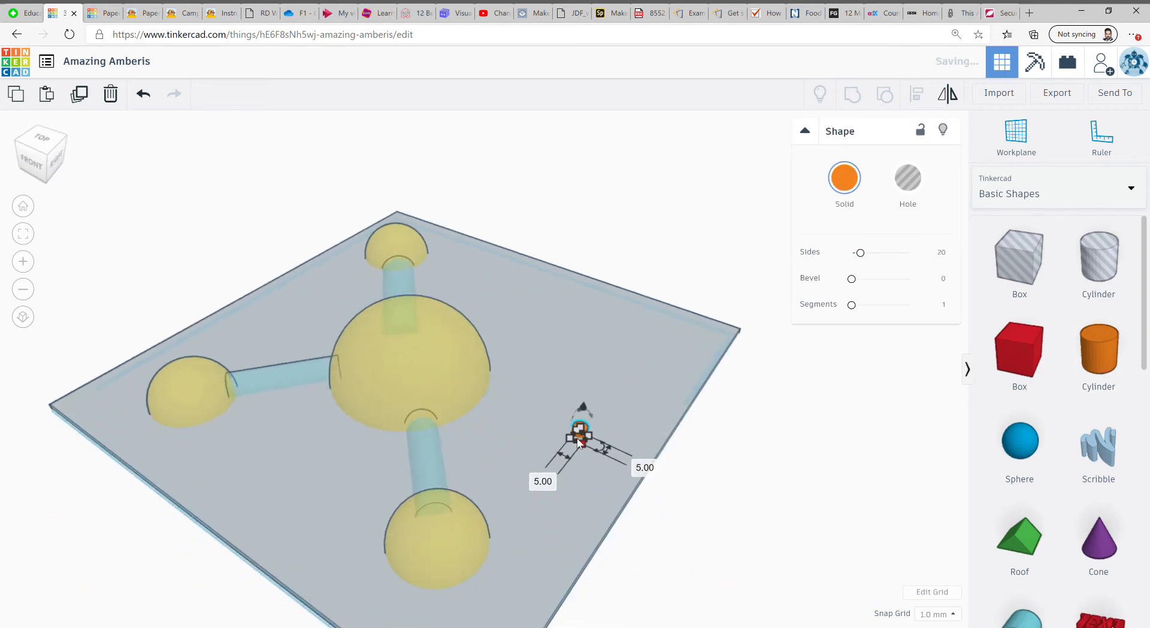
- Stretch the thin cylinder upwards into a post 24 mm tall
scroll(585, 433, "up", 1)
scroll(584, 434, "up", 5)
middle_click_drag(783, 536, 560, 301)
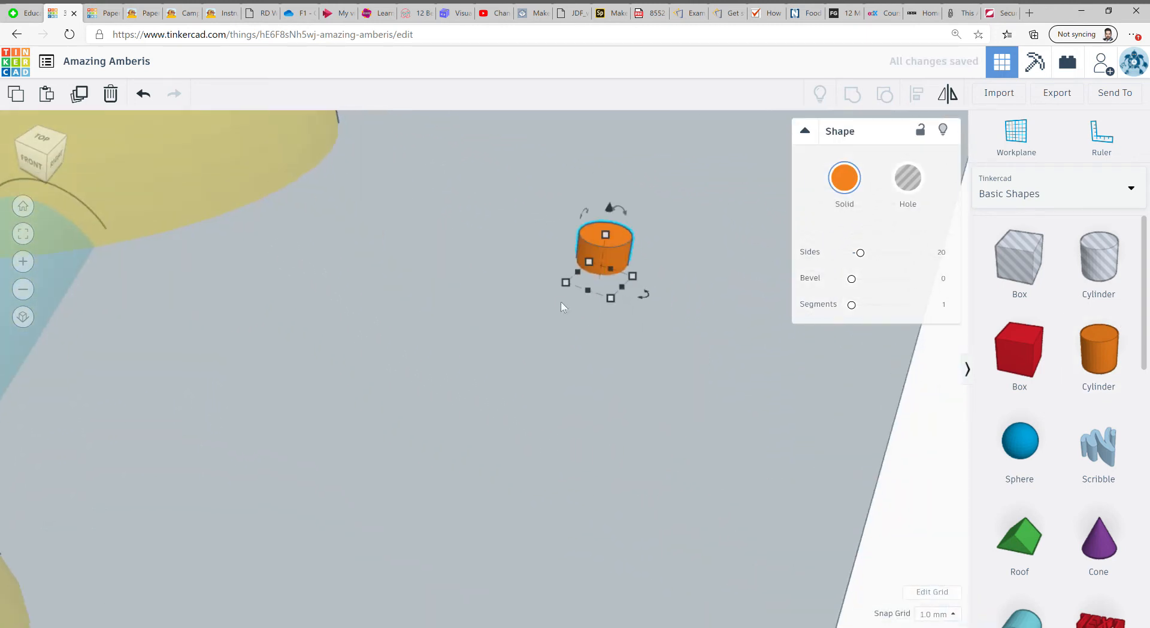
scroll(646, 250, "down", 4)
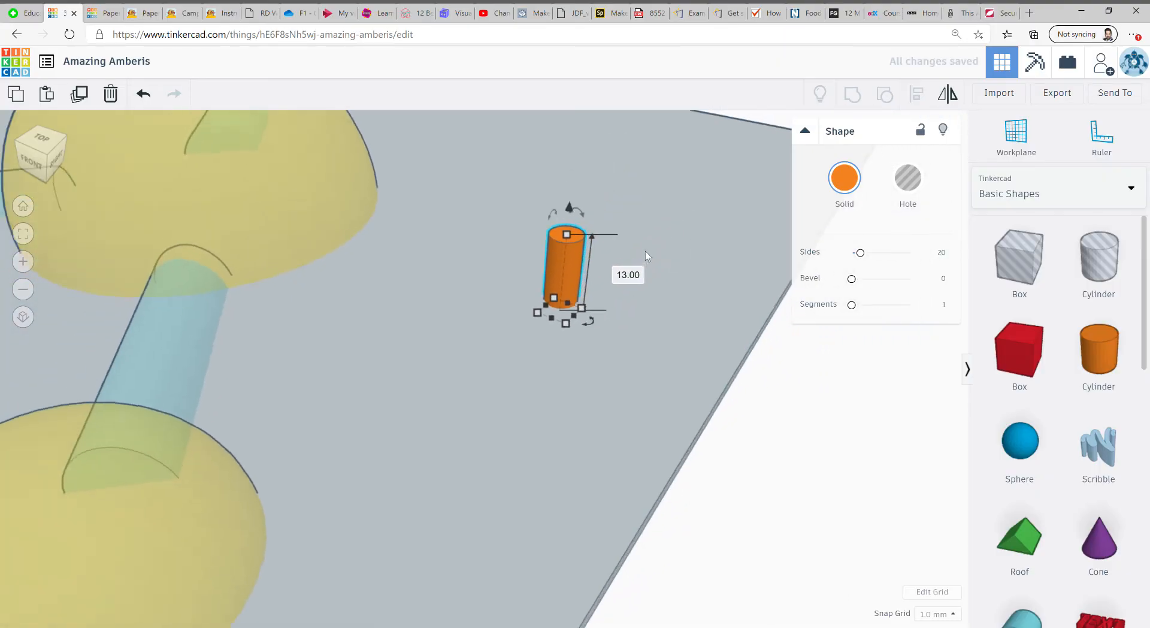
right_click_drag(646, 251, 422, 380)
mouse_move(570, 431)
right_mouse_down()
mouse_move(562, 285)
mouse_move(591, 441)
right_mouse_up()
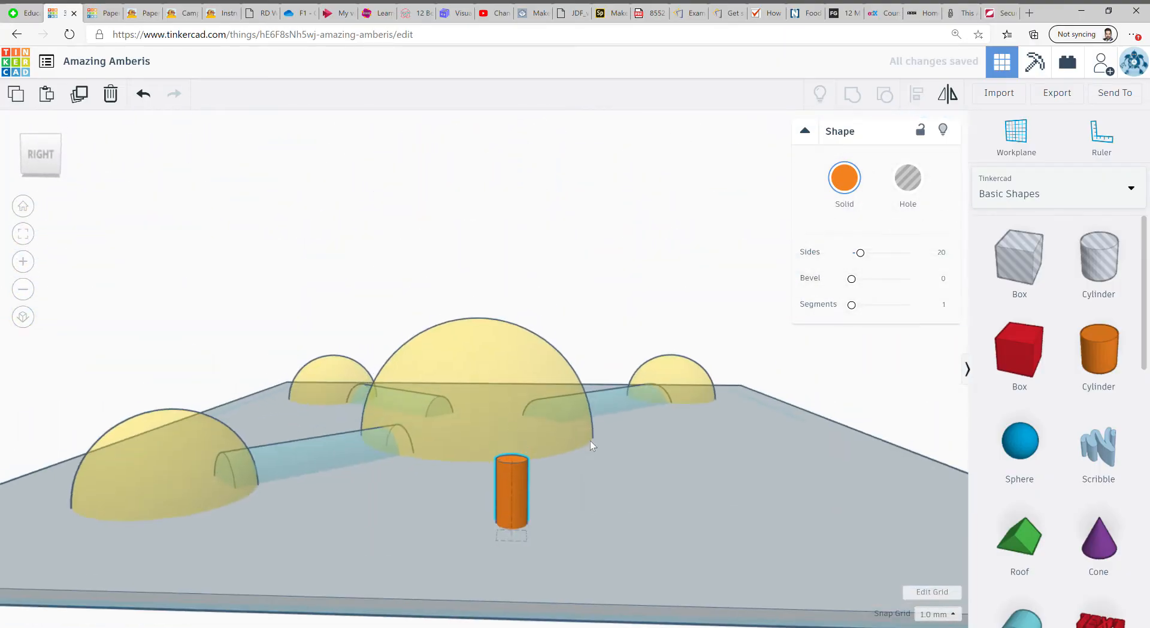
left_click_drag(513, 457, 510, 391)
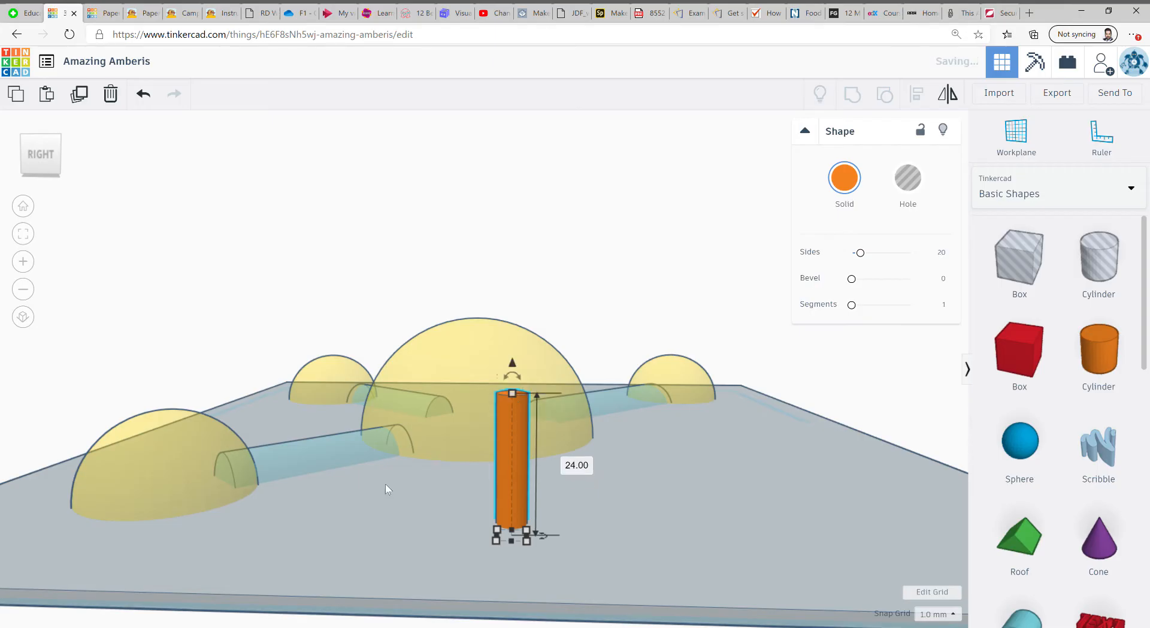
right_click_drag(386, 484, 667, 542)
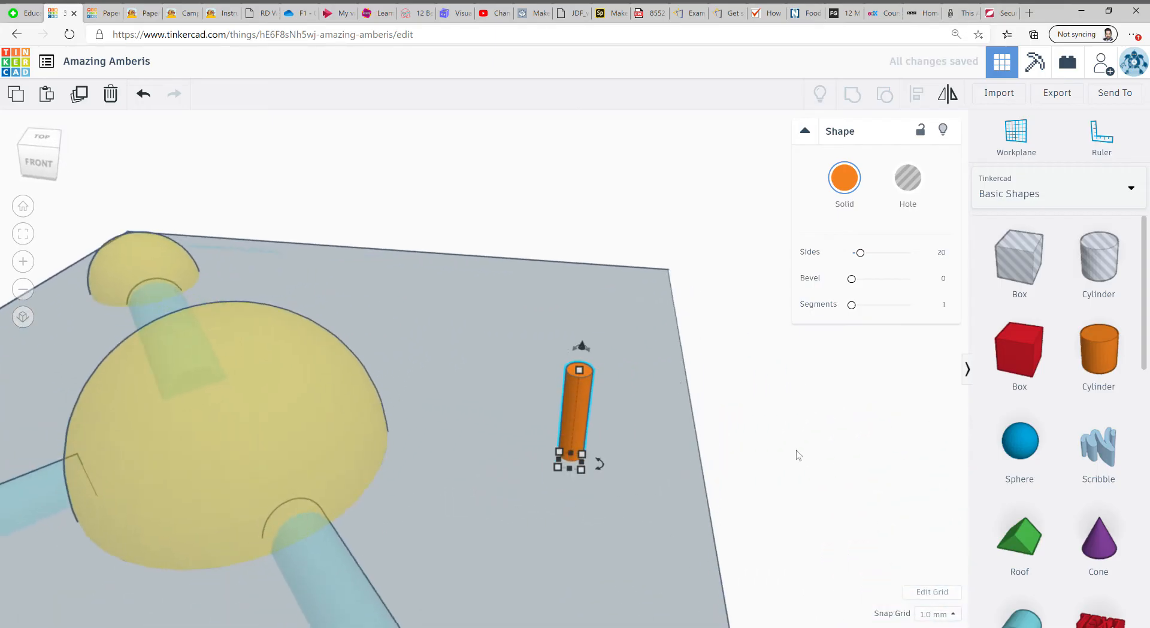
right_click_drag(796, 450, 759, 399)
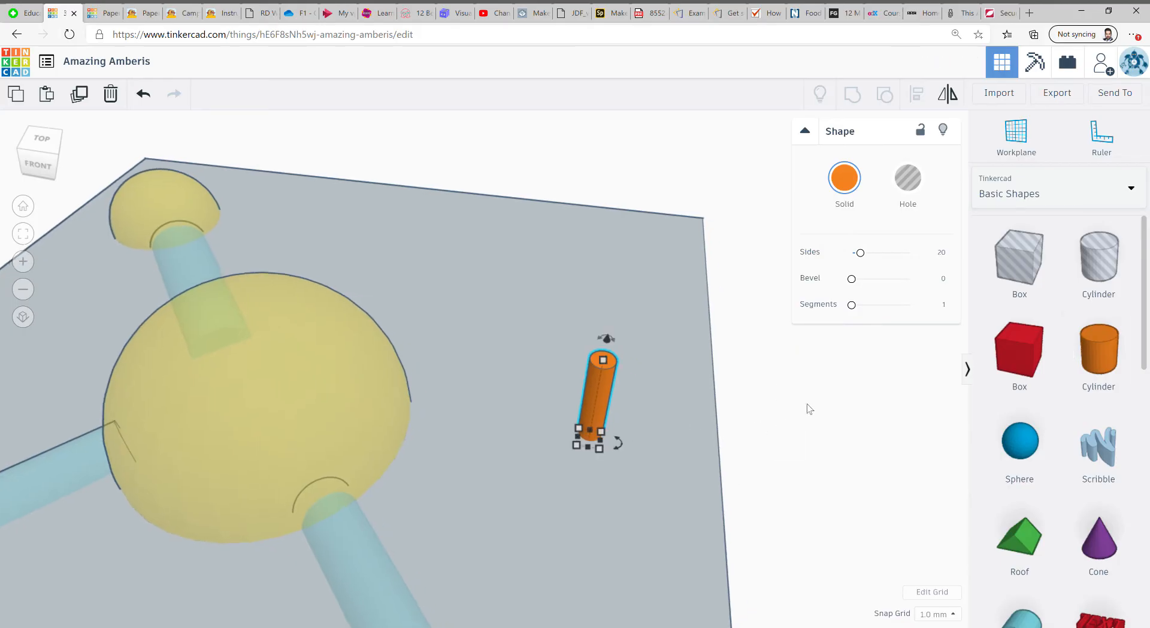
right_click_drag(809, 408, 663, 406)
scroll(662, 404, "down", 4)
scroll(660, 403, "up", 5)
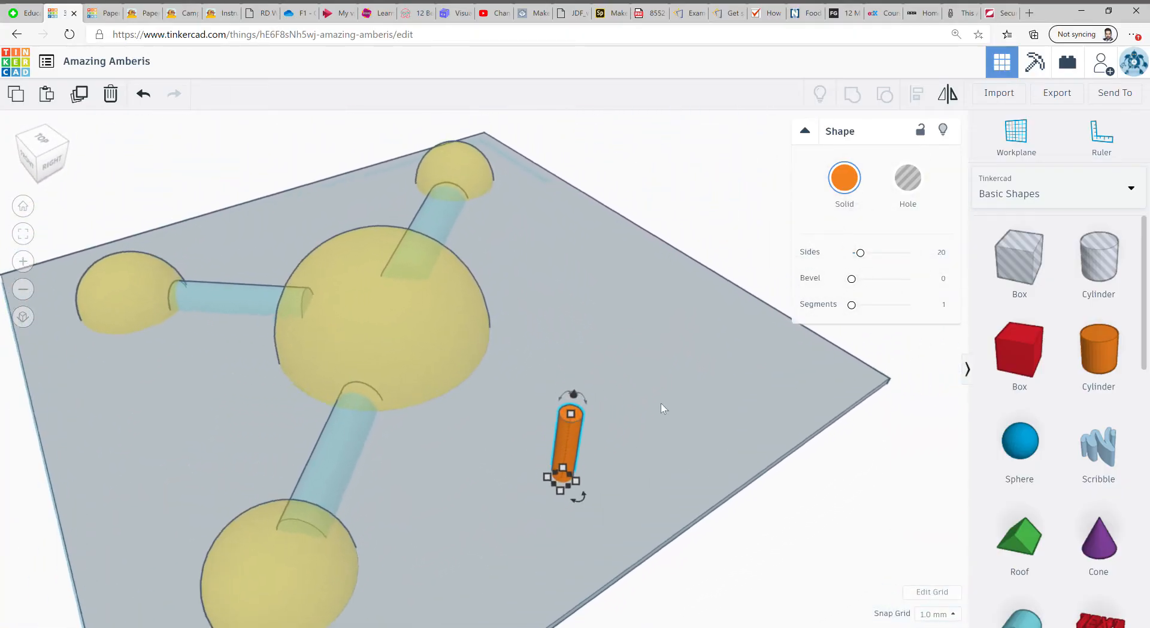
scroll(660, 403, "down", 3)
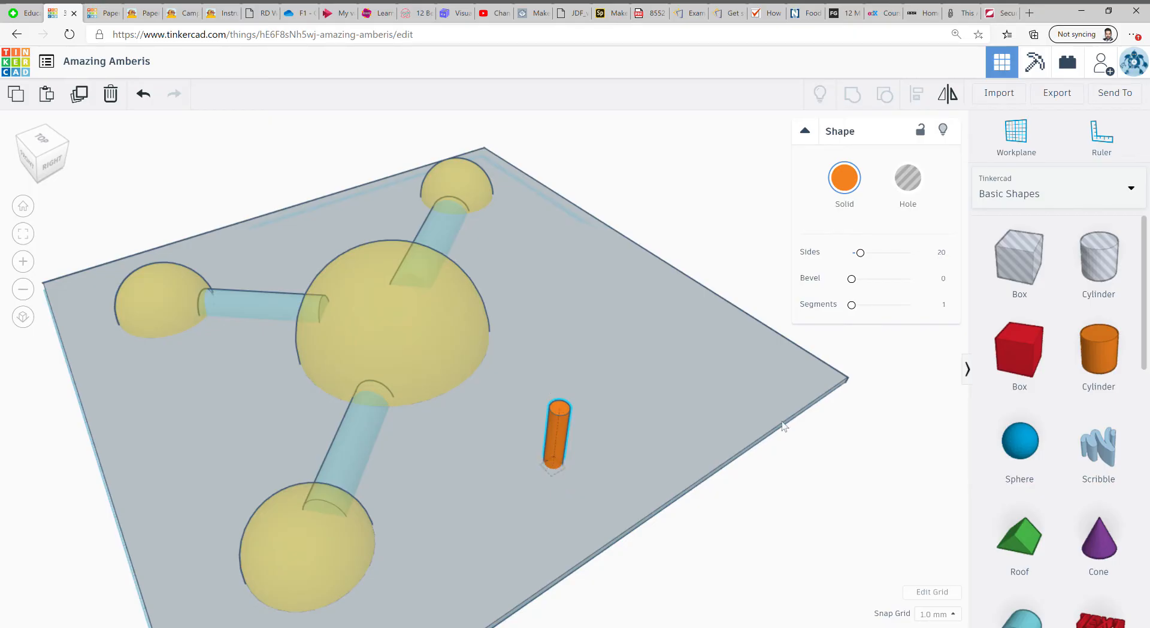
middle_click_drag(784, 427, 843, 445)
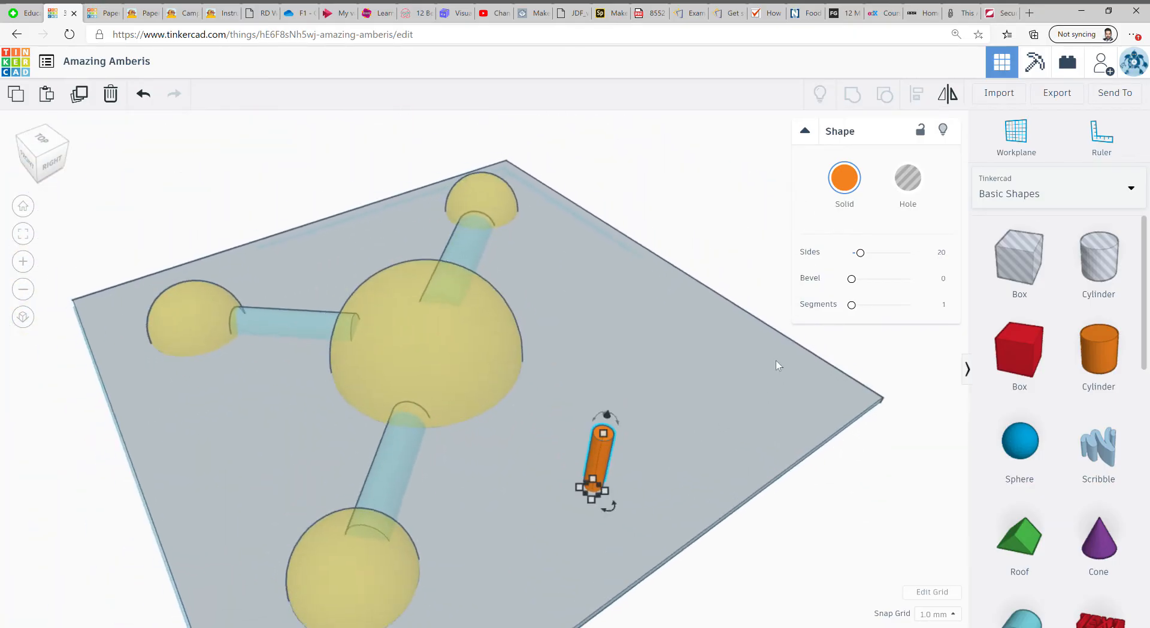
- Add a solid box next to the post, flatten it into a thin square panel and tilt it
left_click_drag(1022, 352, 653, 457)
right_click_drag(873, 491, 717, 430)
left_click_drag(609, 423, 572, 437)
right_click_drag(562, 544, 574, 519)
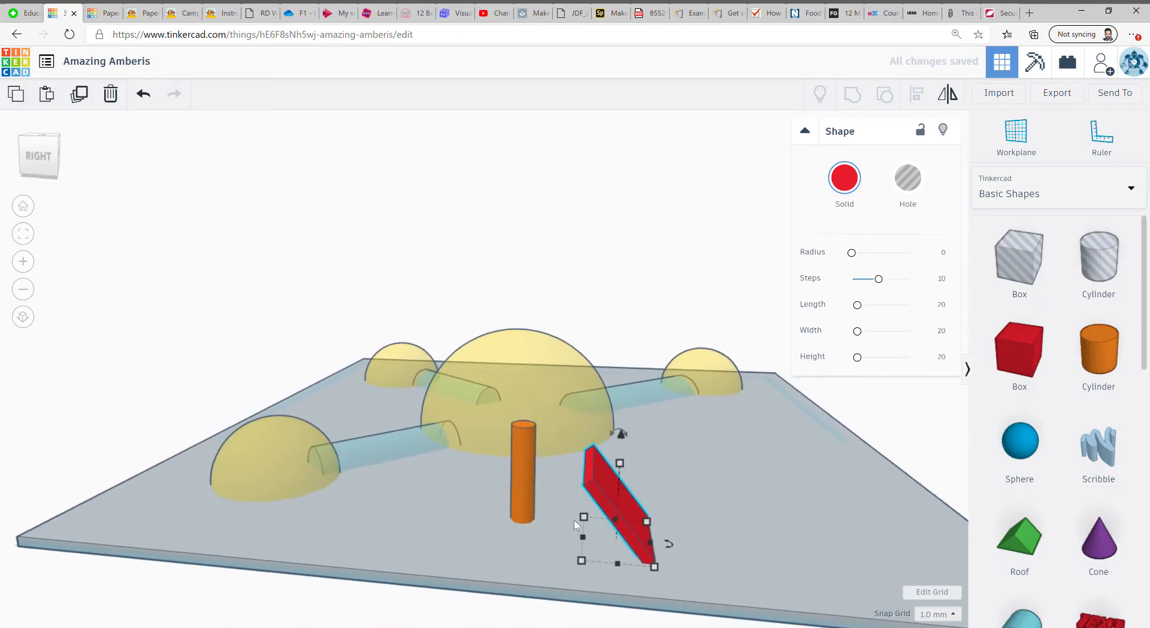
- Move the tilted panel onto the top of the post and nudge it sideways to centre it there
left_click_drag(620, 438, 526, 412)
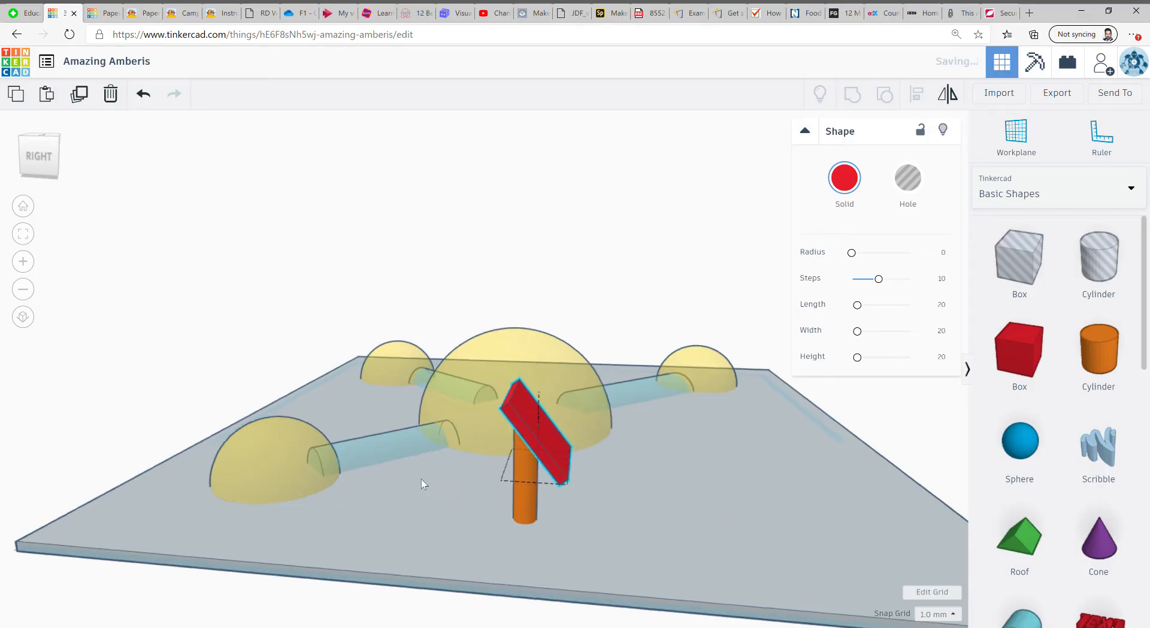
right_click_drag(422, 479, 677, 462)
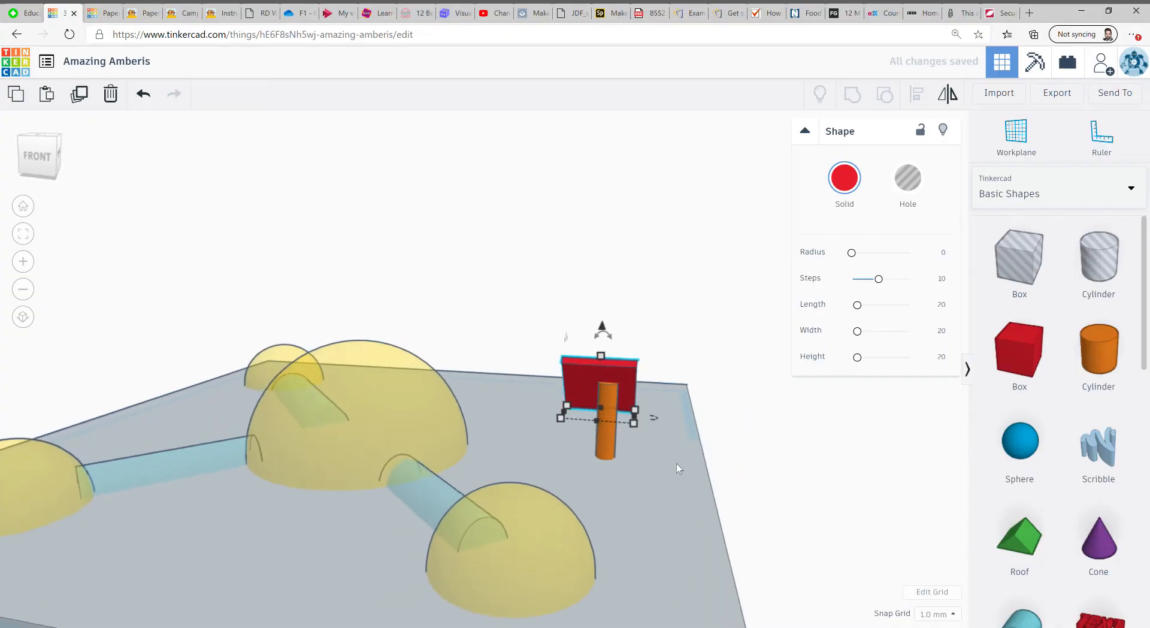
key("Left")
left_click(806, 463)
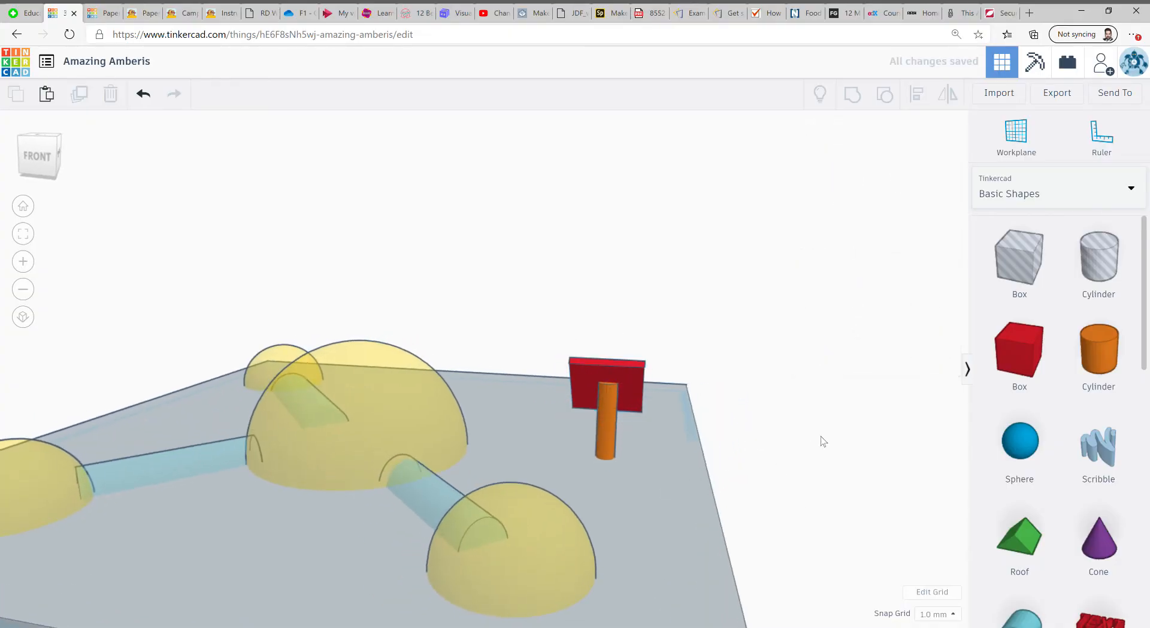
right_click_drag(821, 441, 544, 465)
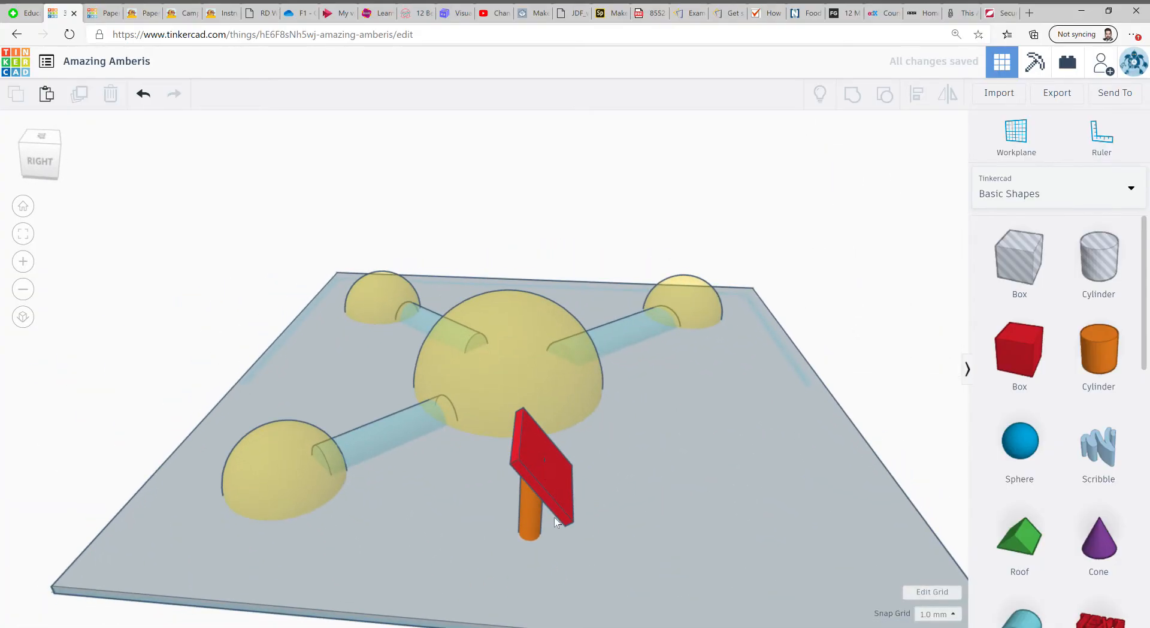
left_click(552, 485)
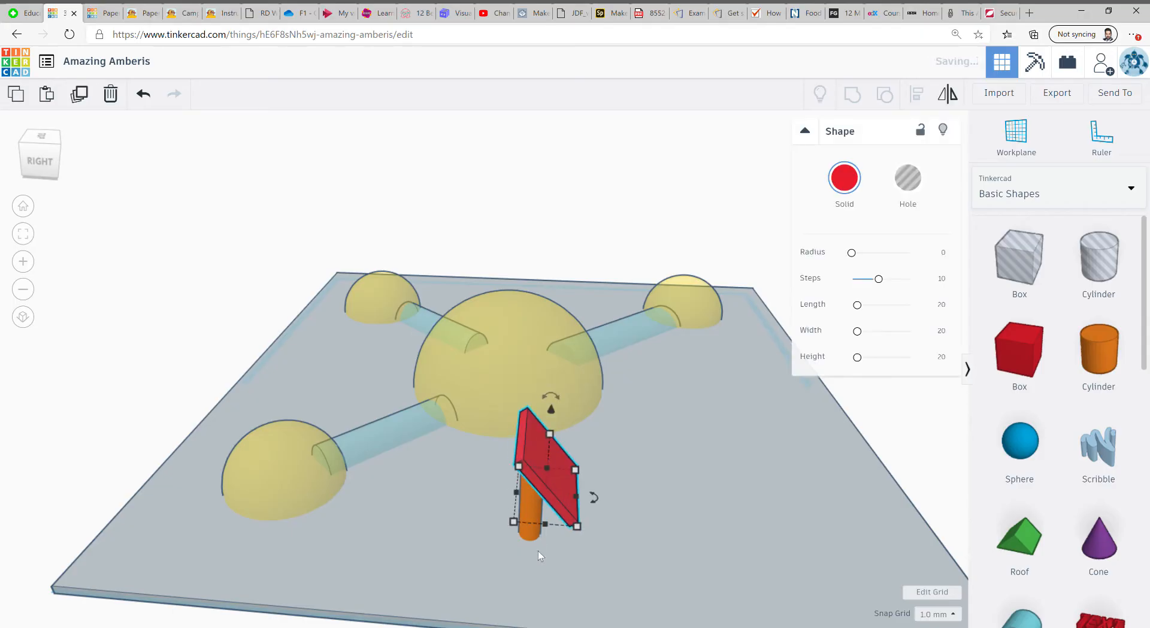
- Recolour both the tilted panel and its post black
right_click_drag(538, 551, 608, 532)
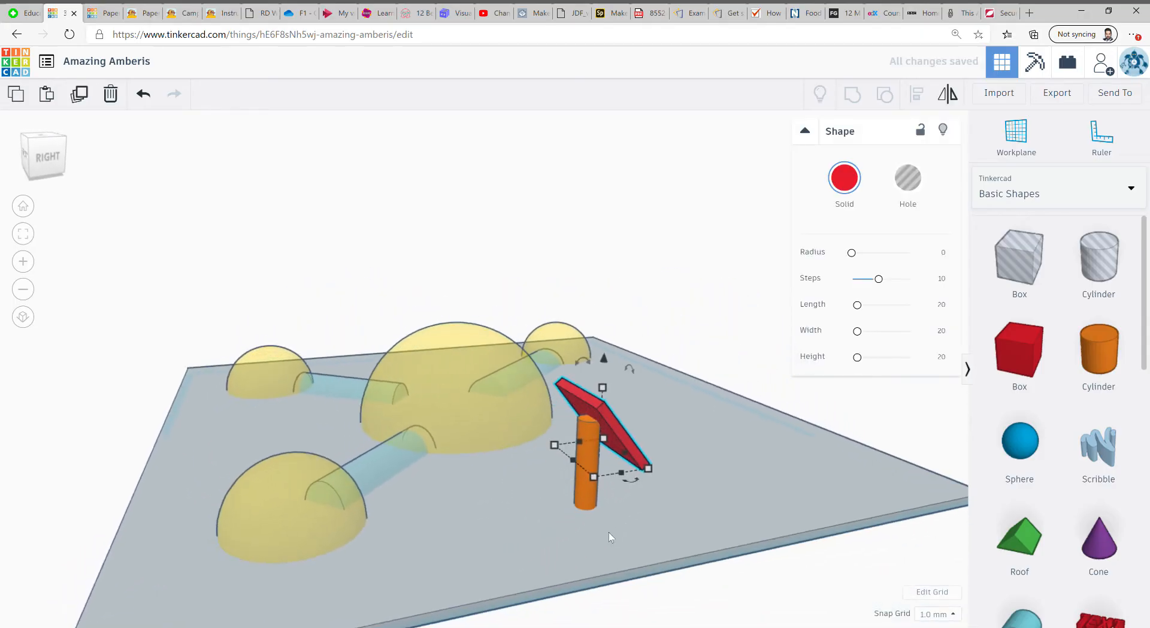
left_click(584, 491, "shift")
left_click(846, 180)
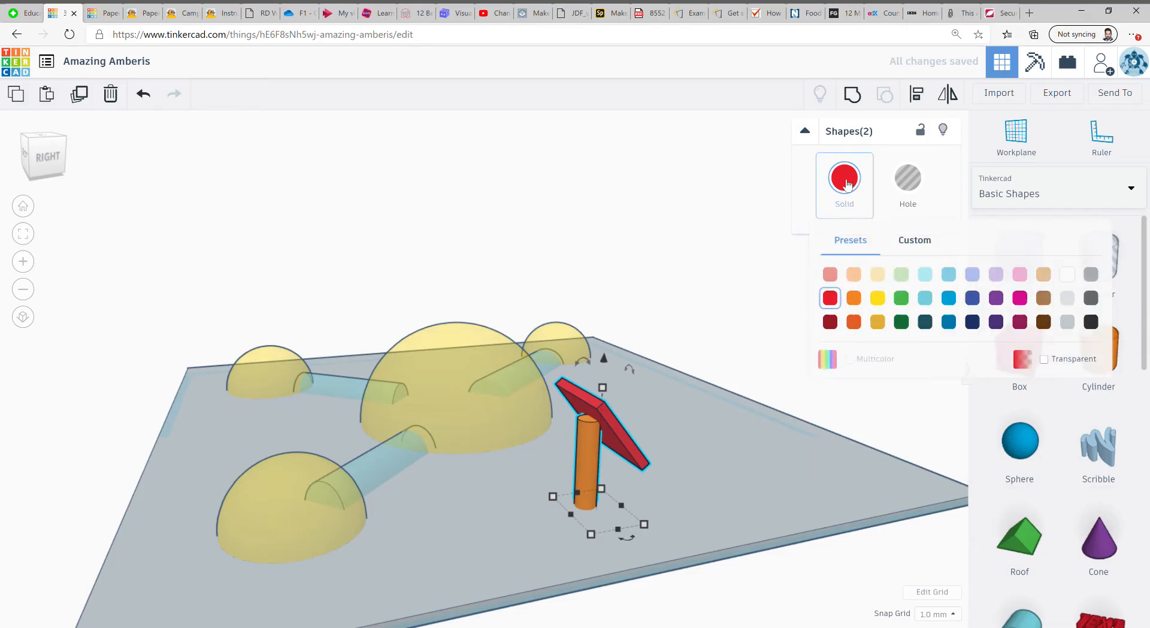
left_click(1092, 296)
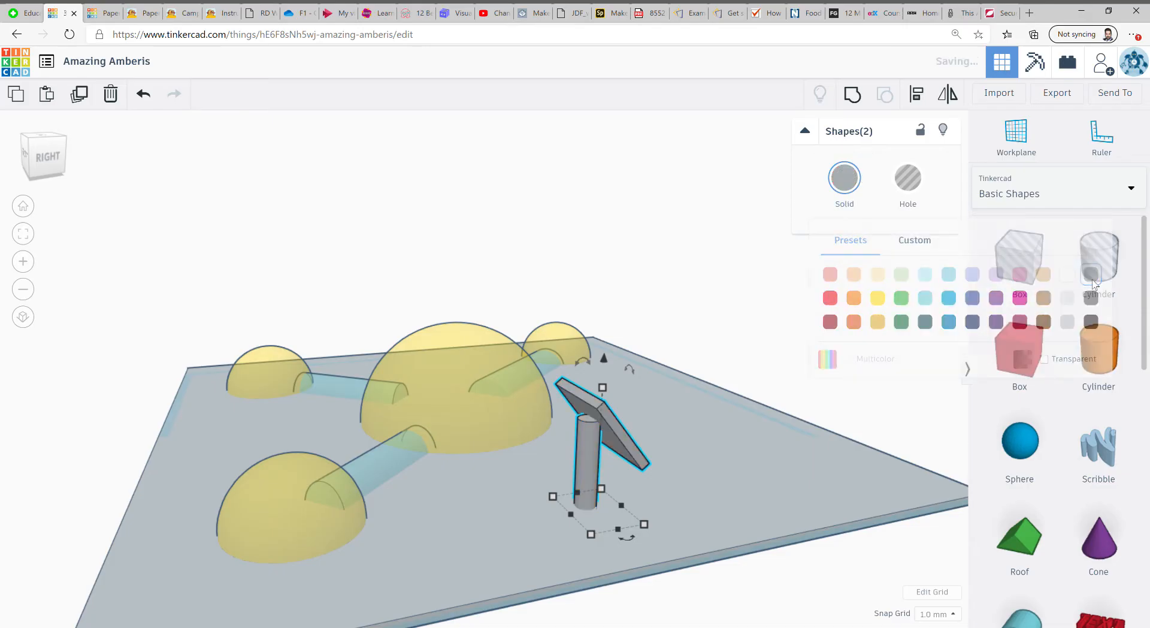
left_click(842, 193)
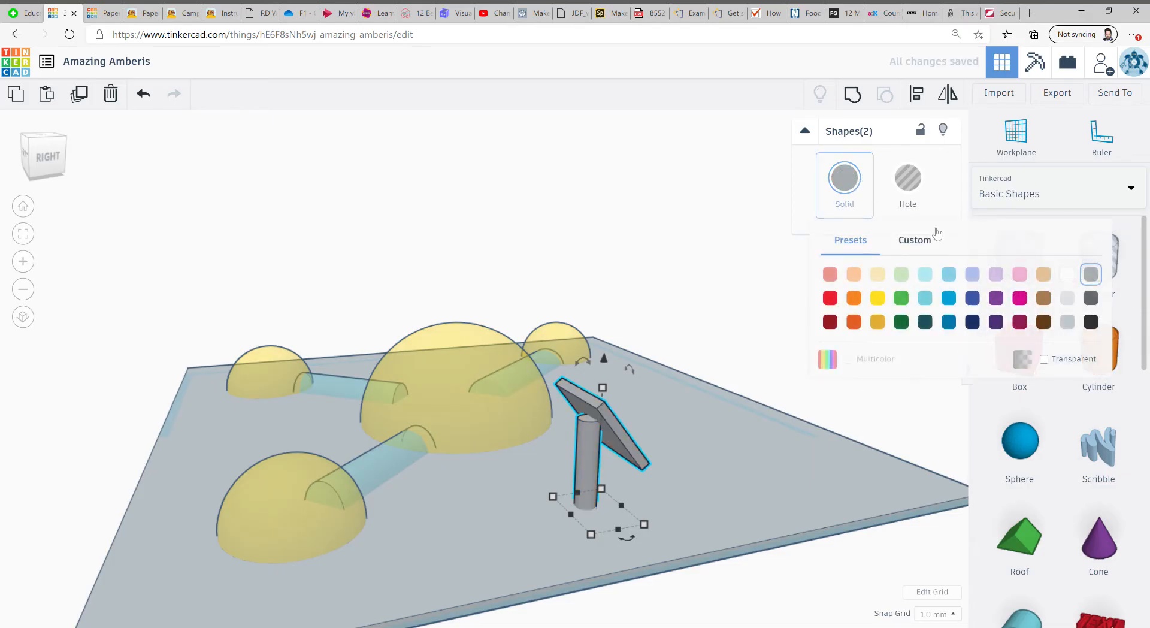
left_click(1089, 320)
left_click(883, 359)
- Group the black post and the tilted panel into one solar-panel object
right_click_drag(884, 360, 556, 420)
right_click_drag(415, 460, 591, 432)
left_click(574, 429)
left_click(591, 404, "shift")
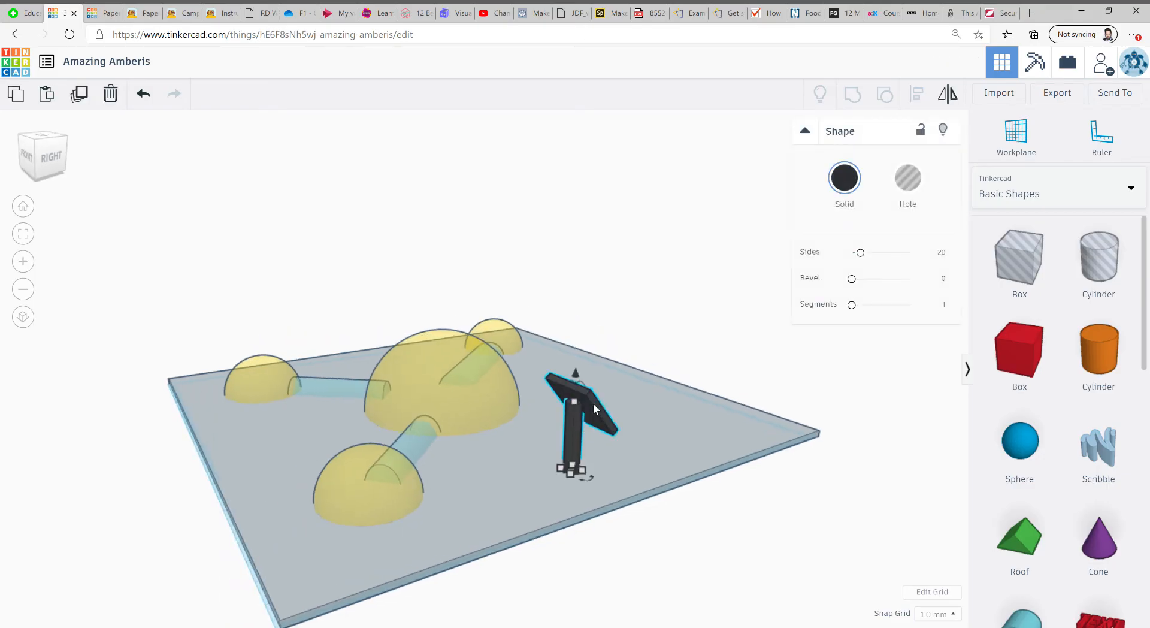
left_click(860, 97)
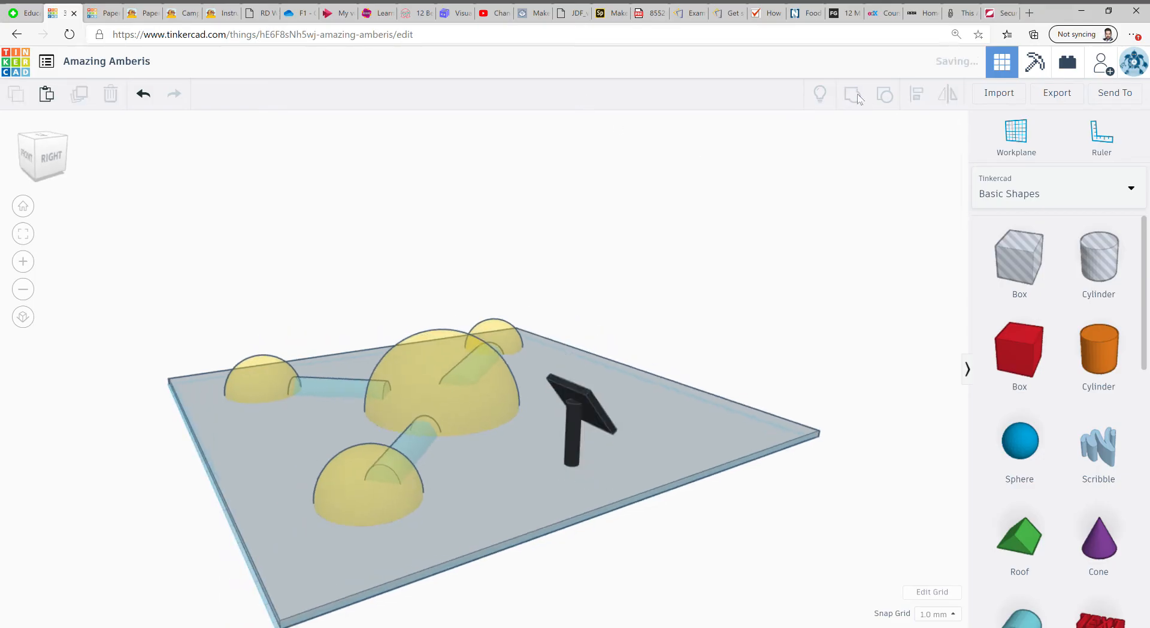
- Make five copies of the grouped solar panel, spread in staggered rows over the back-right area of the plate
right_click_drag(753, 287, 605, 397)
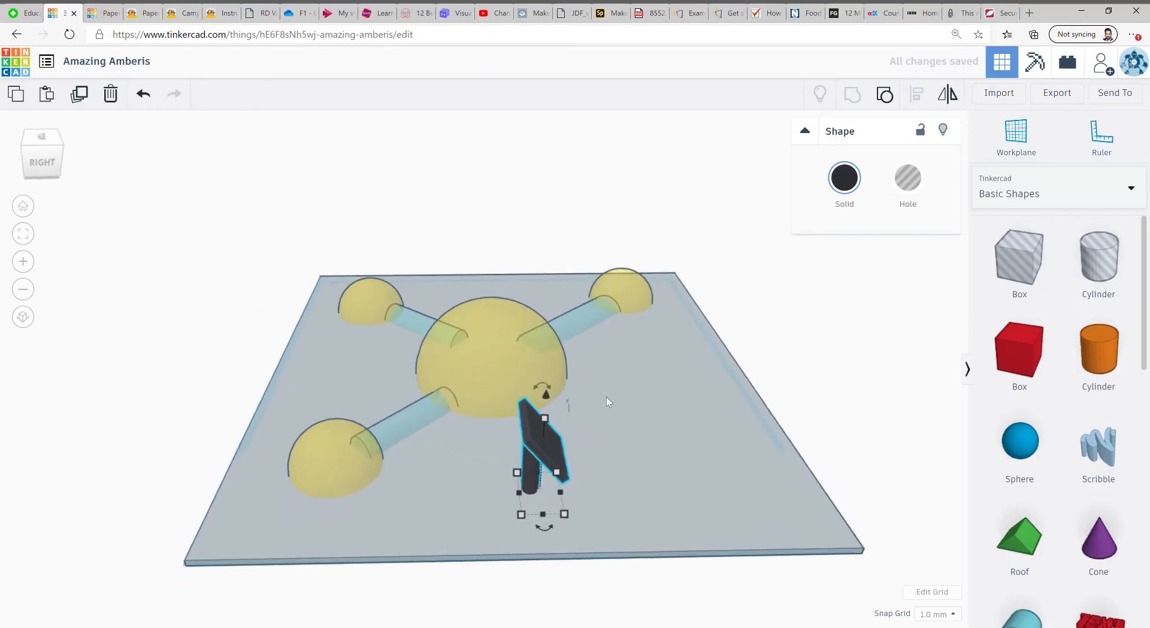
left_click_drag(541, 447, 611, 401, "alt")
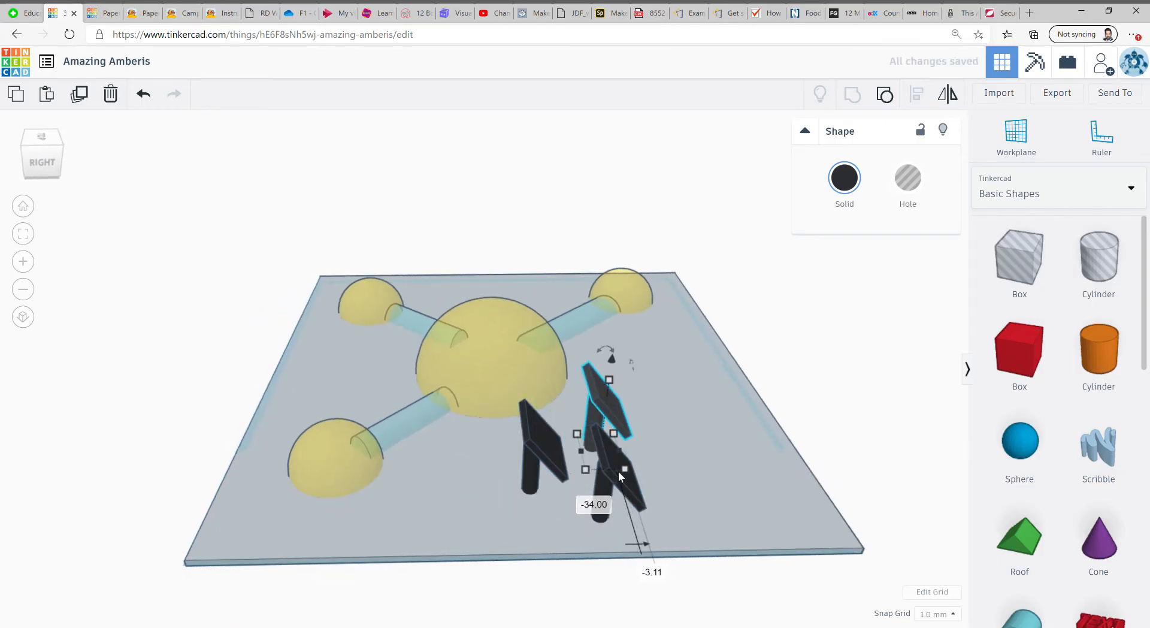
left_click_drag(618, 470, 689, 467, "alt")
left_click_drag(616, 466, 662, 394, "alt")
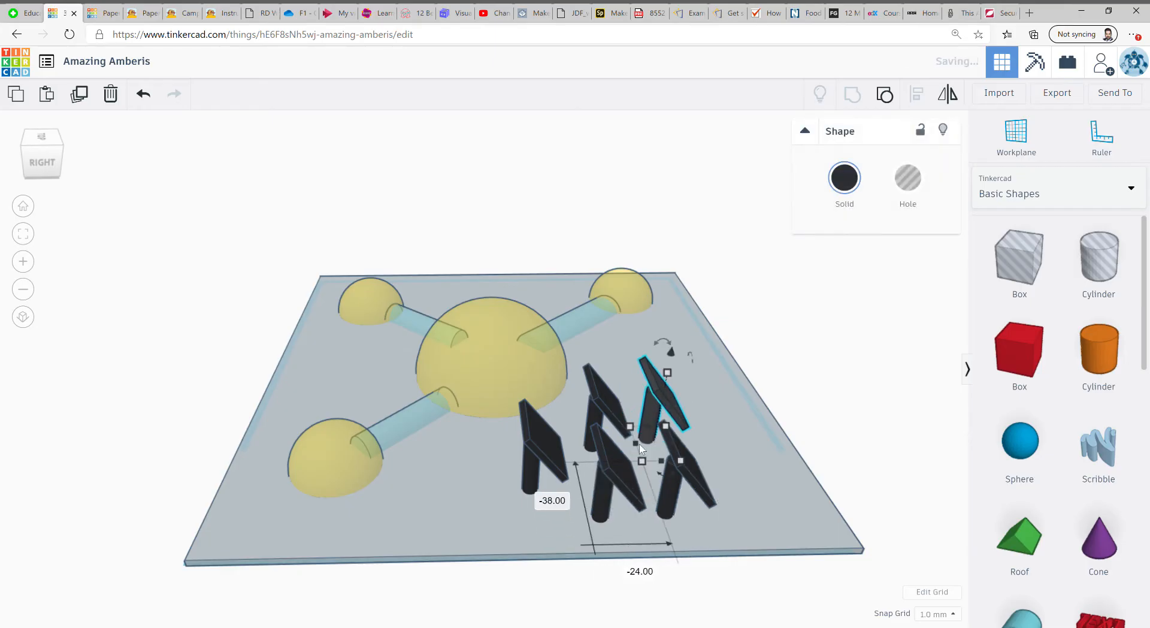
left_click_drag(671, 463, 752, 427, "alt")
- Add a cylinder between the solar panels and the long tunnel at the plate's back edge, scaled up to a 38 by 38 mm base
right_click_drag(892, 382, 603, 379)
scroll(602, 376, "up", 5)
scroll(535, 362, "down", 5)
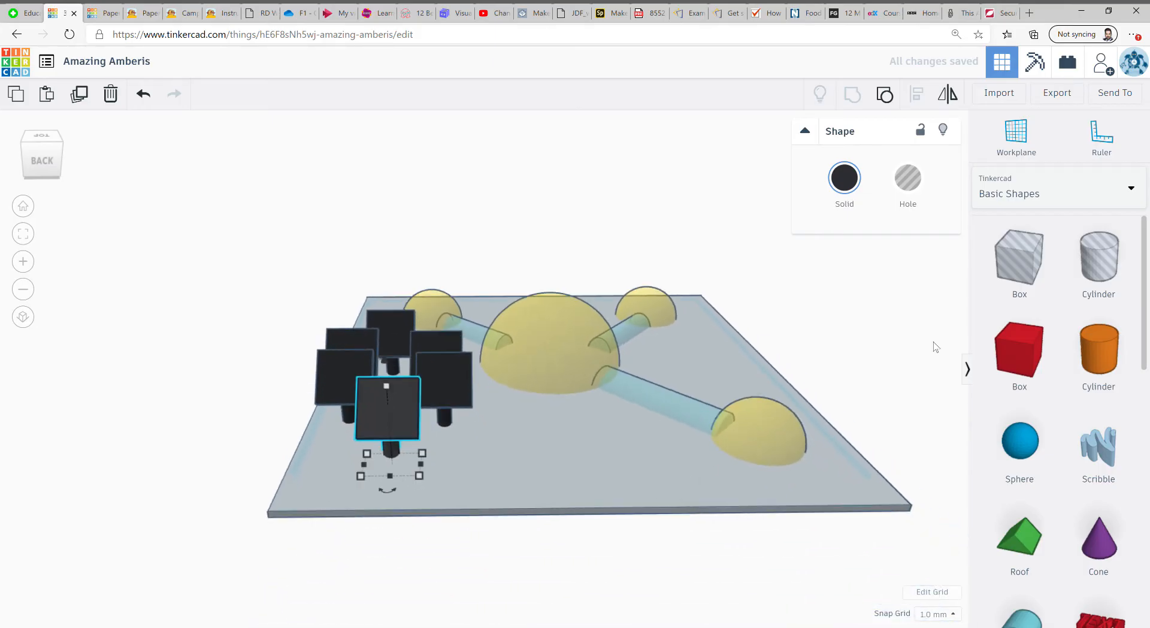
left_click_drag(1104, 353, 531, 506)
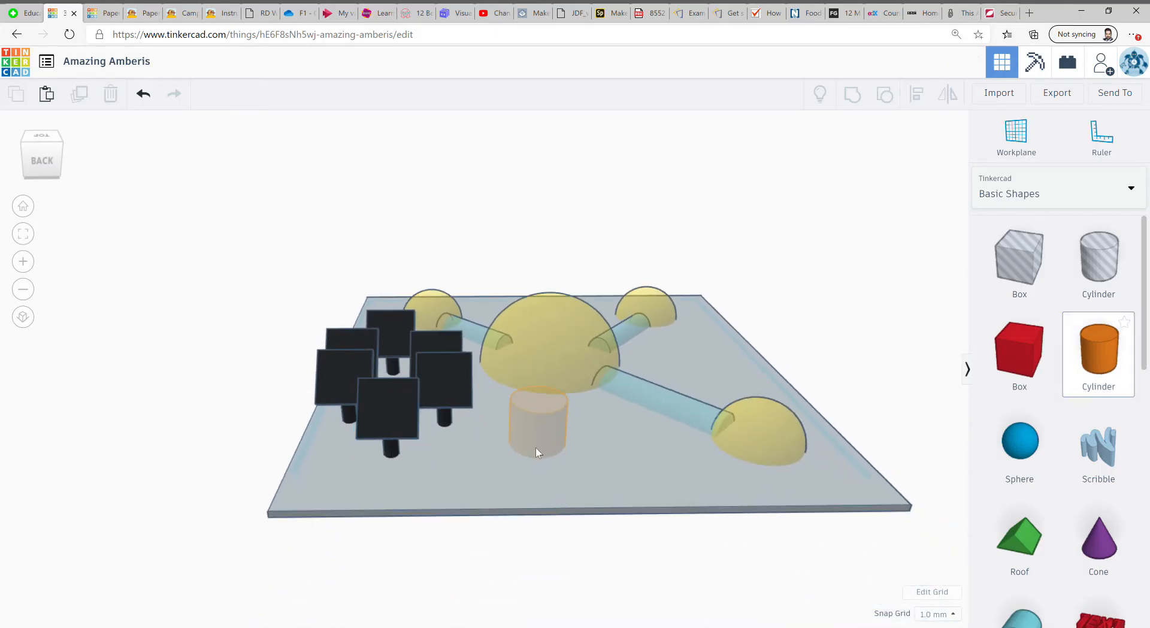
left_click_drag(535, 447, 625, 497)
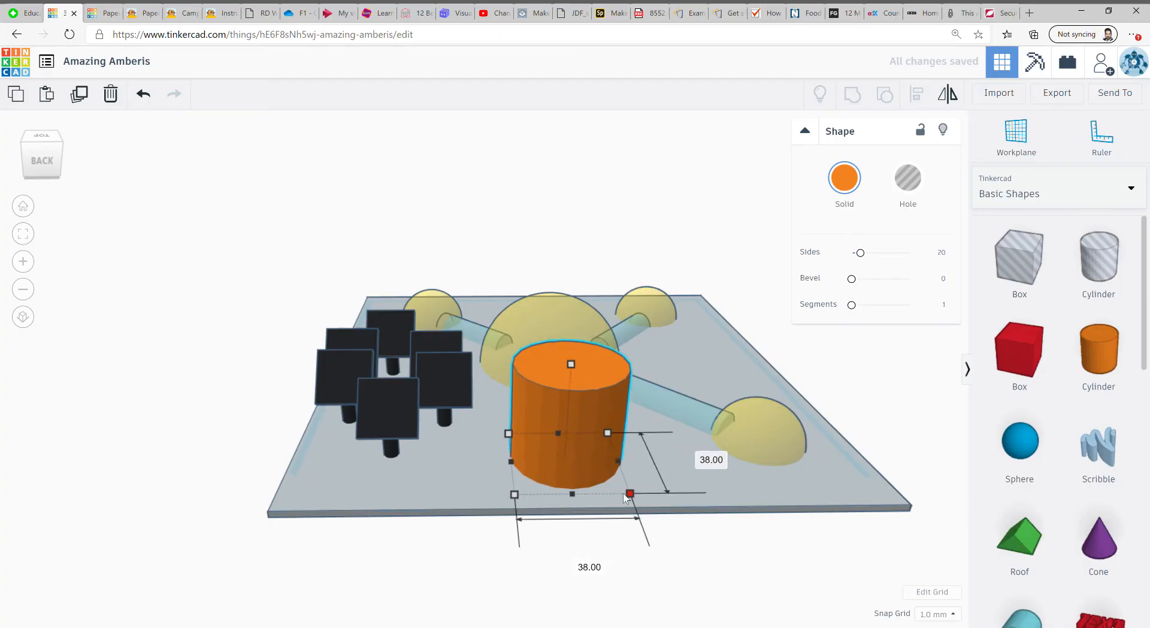
right_click_drag(710, 440, 698, 473)
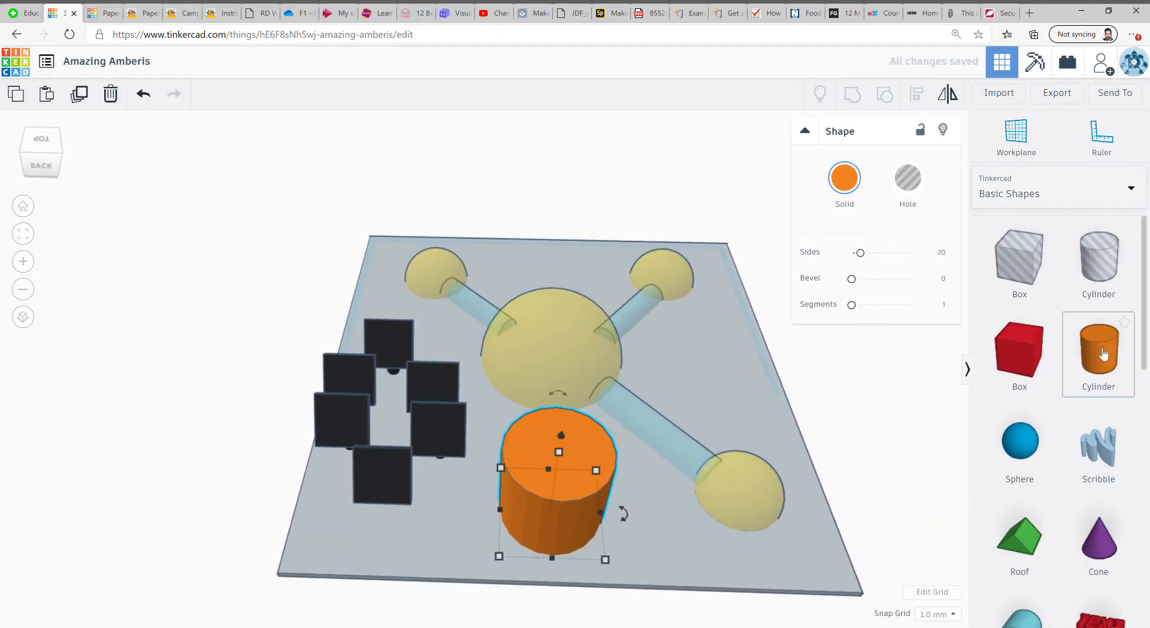
left_click_drag(1106, 267, 761, 478)
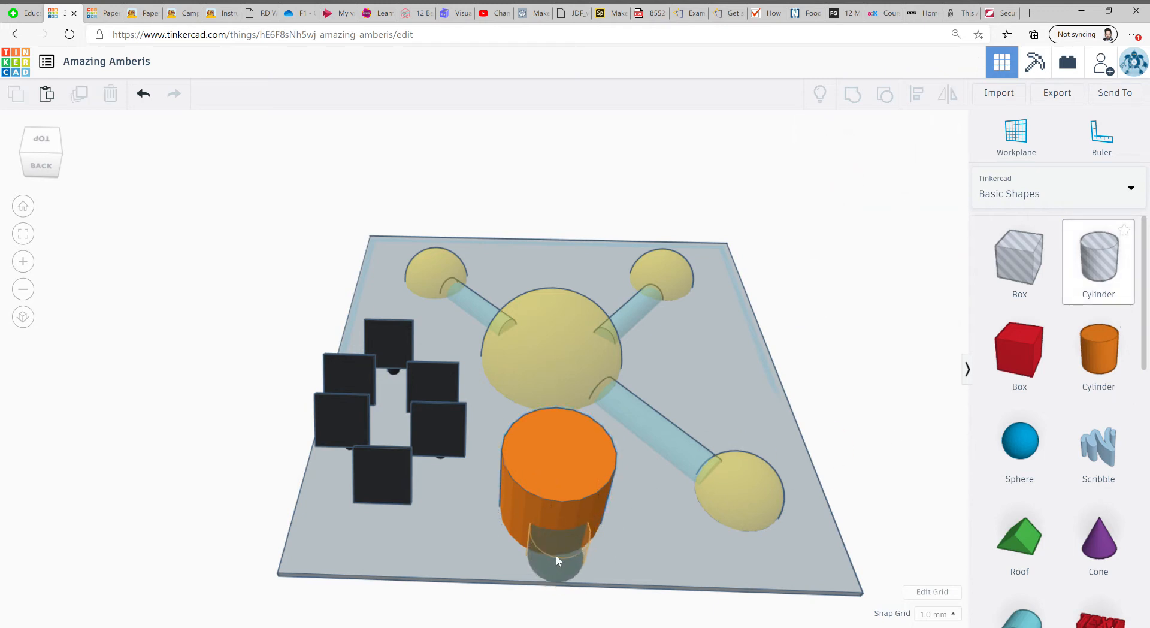
key("Escape")
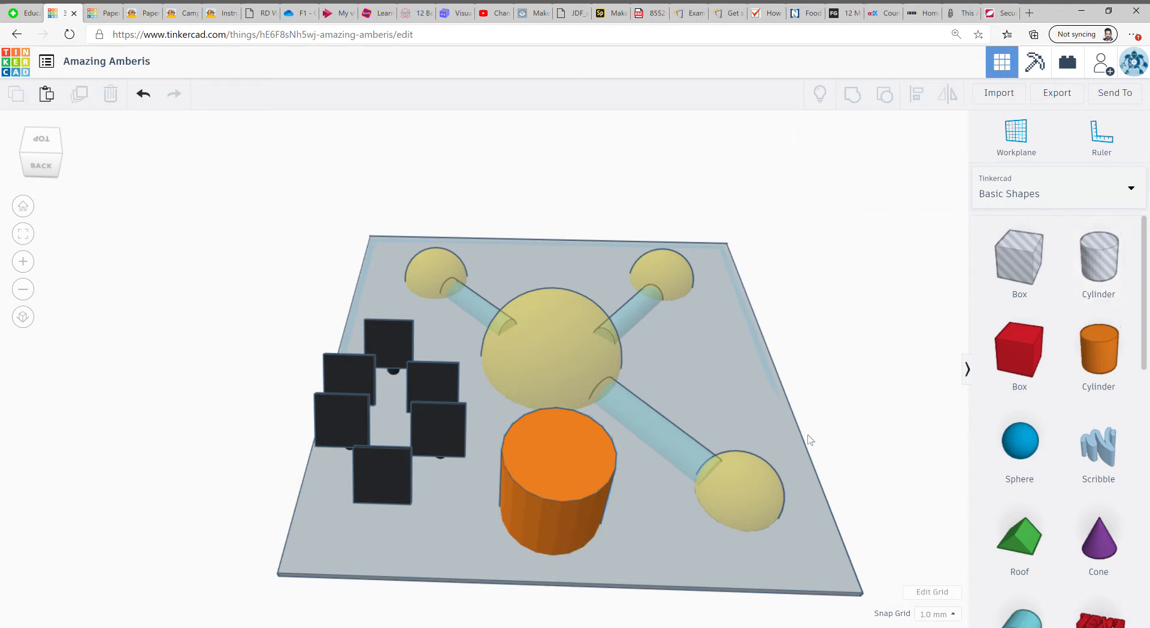
- Duplicate the orange cylinder, then raise and shrink the copy so it forms a narrower step on top
left_click(544, 470)
right_click_drag(621, 513, 503, 469)
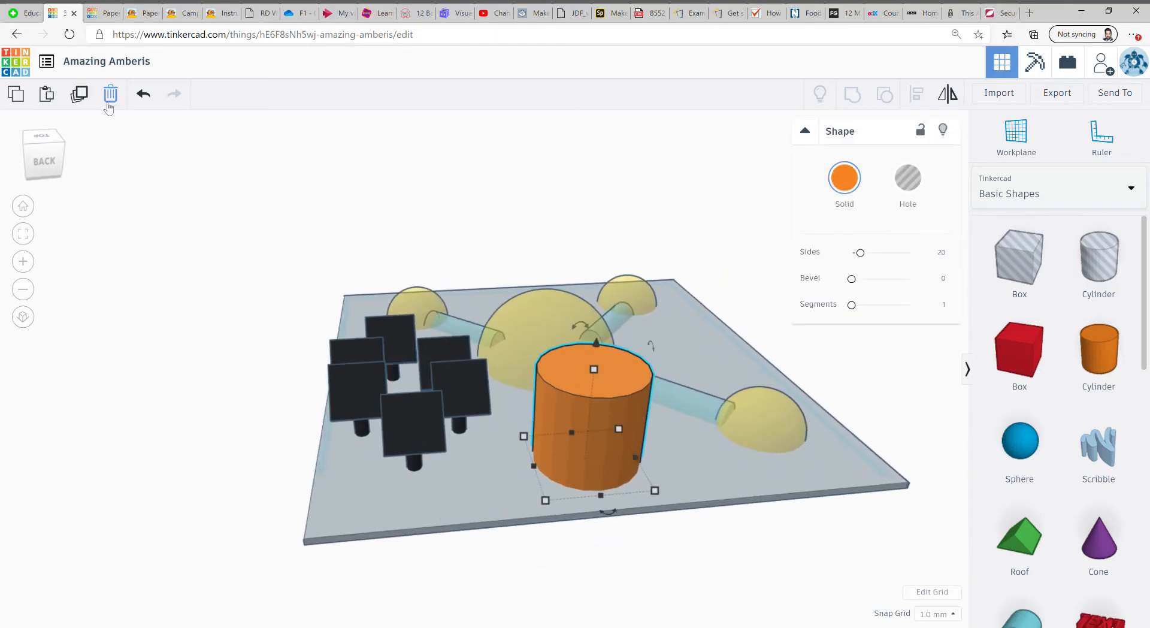
left_click(80, 98)
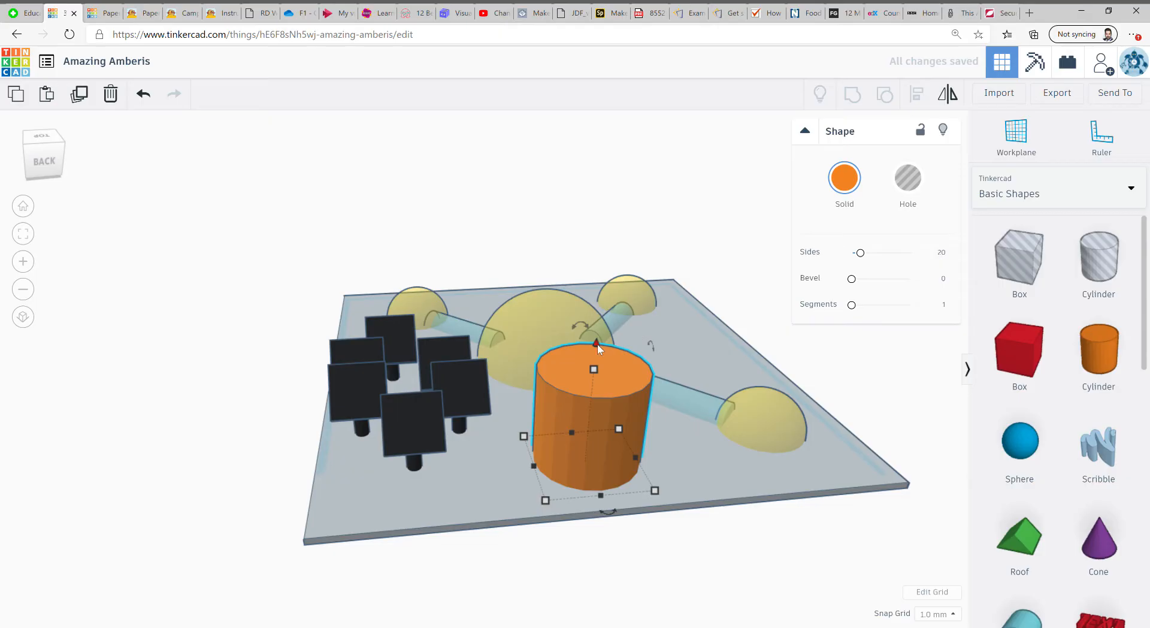
left_click_drag(598, 343, 598, 328)
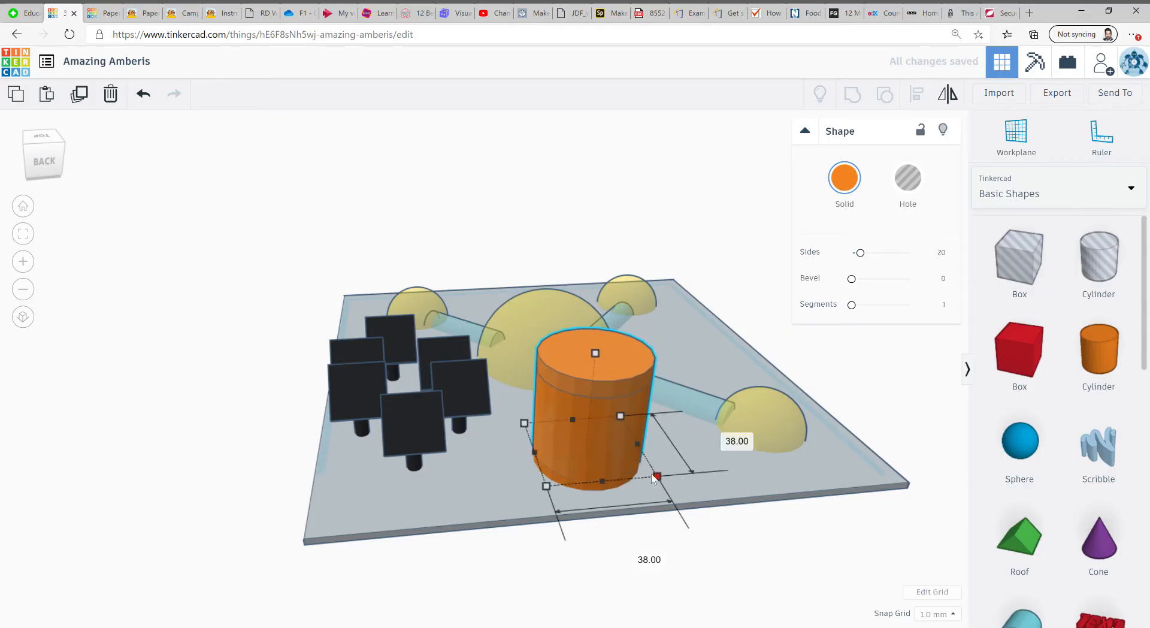
left_click_drag(657, 476, 629, 466)
mouse_move(582, 336)
left_mouse_down()
mouse_move(583, 325)
mouse_move(580, 352)
left_mouse_up()
right_click_drag(749, 453, 751, 506)
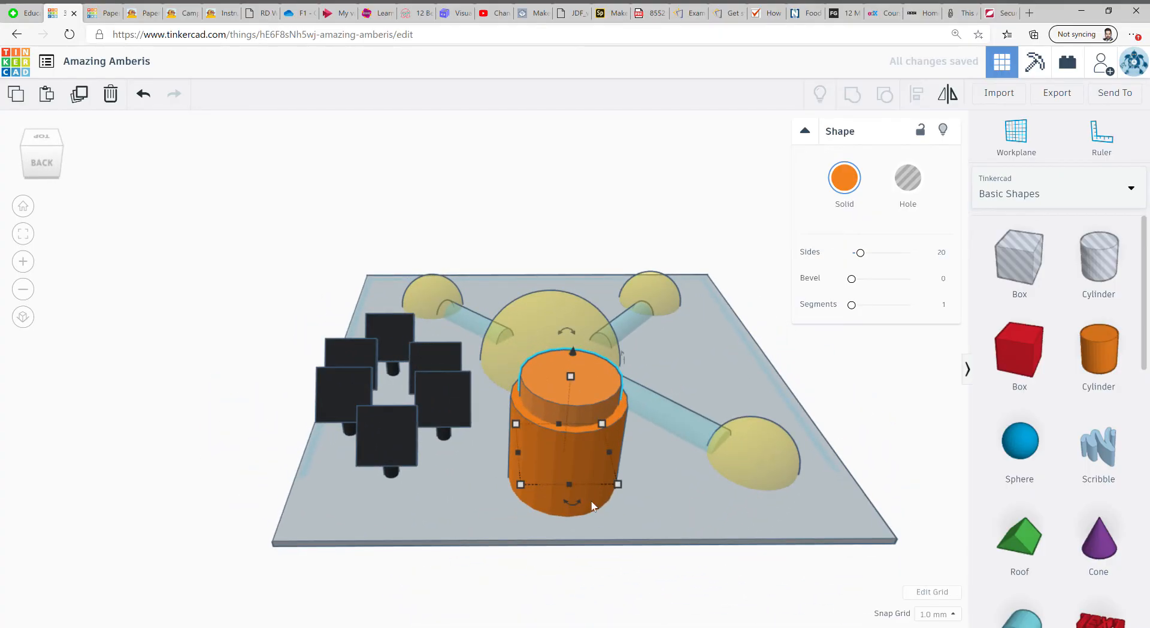
- Recolour both stacked cylinders dark red
left_click(593, 505, "shift")
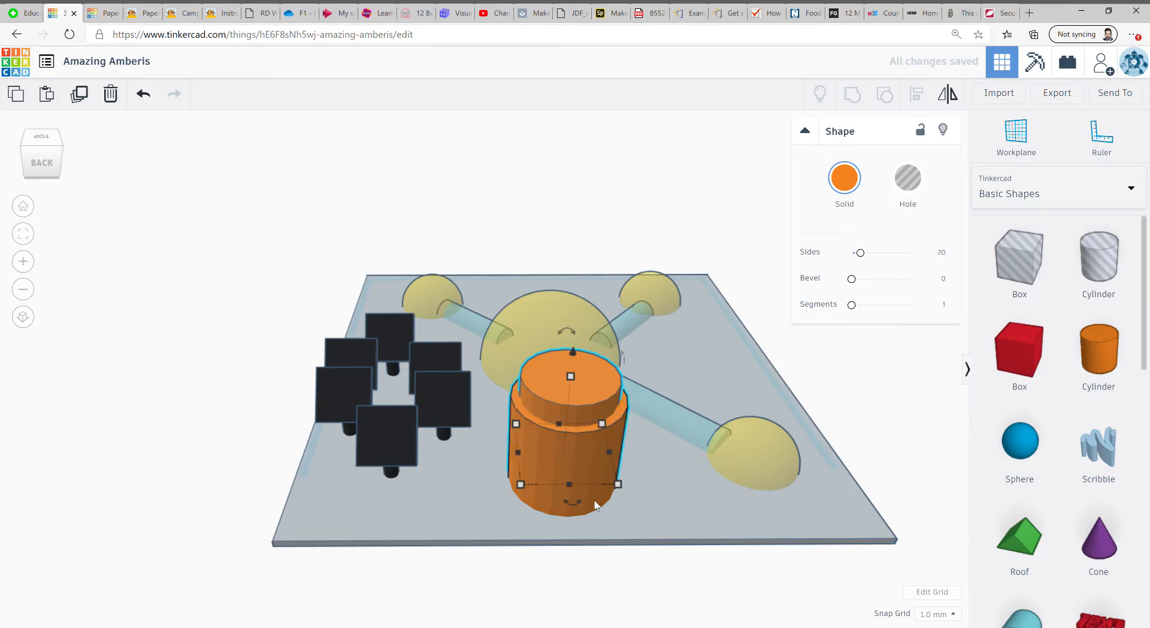
left_click(846, 182)
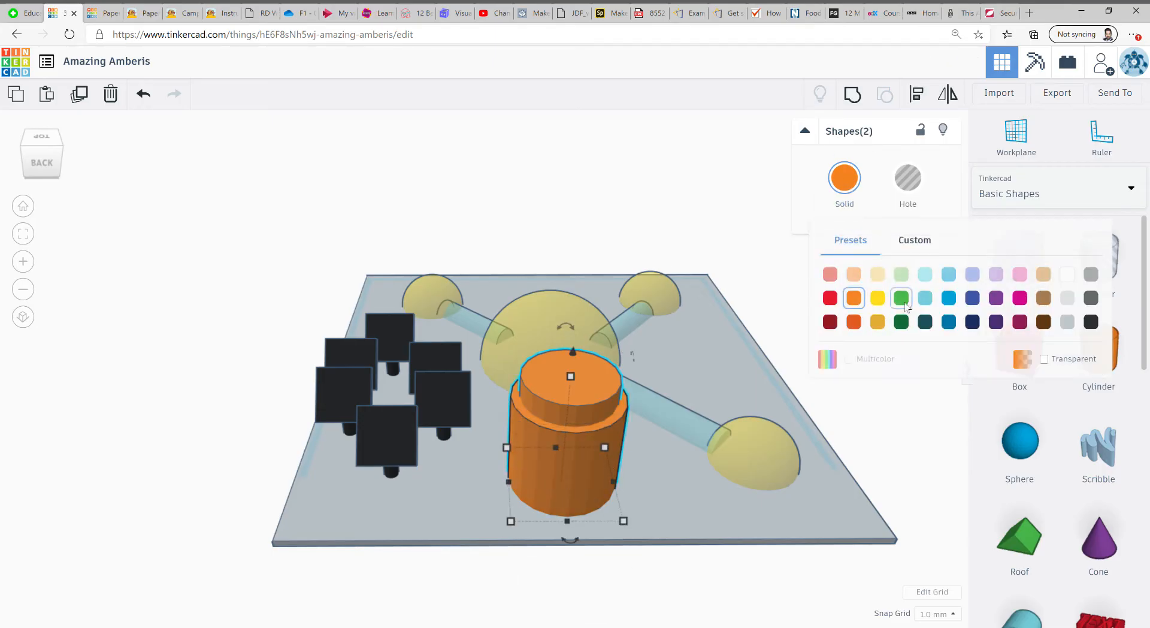
left_click(1093, 277)
left_click(845, 178)
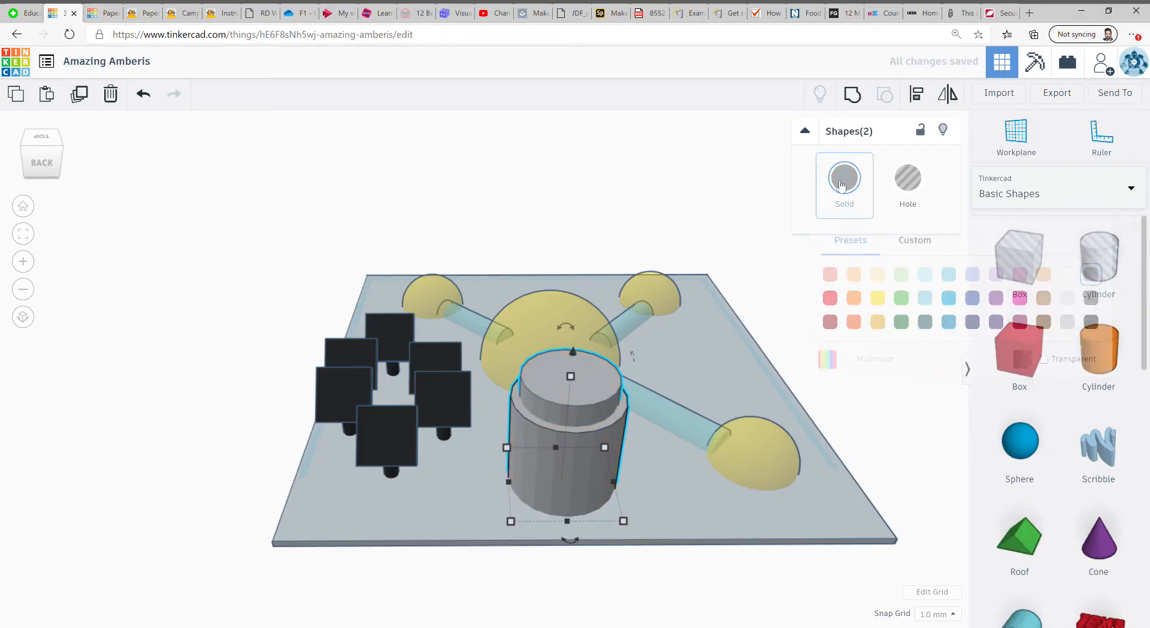
left_click(1091, 330)
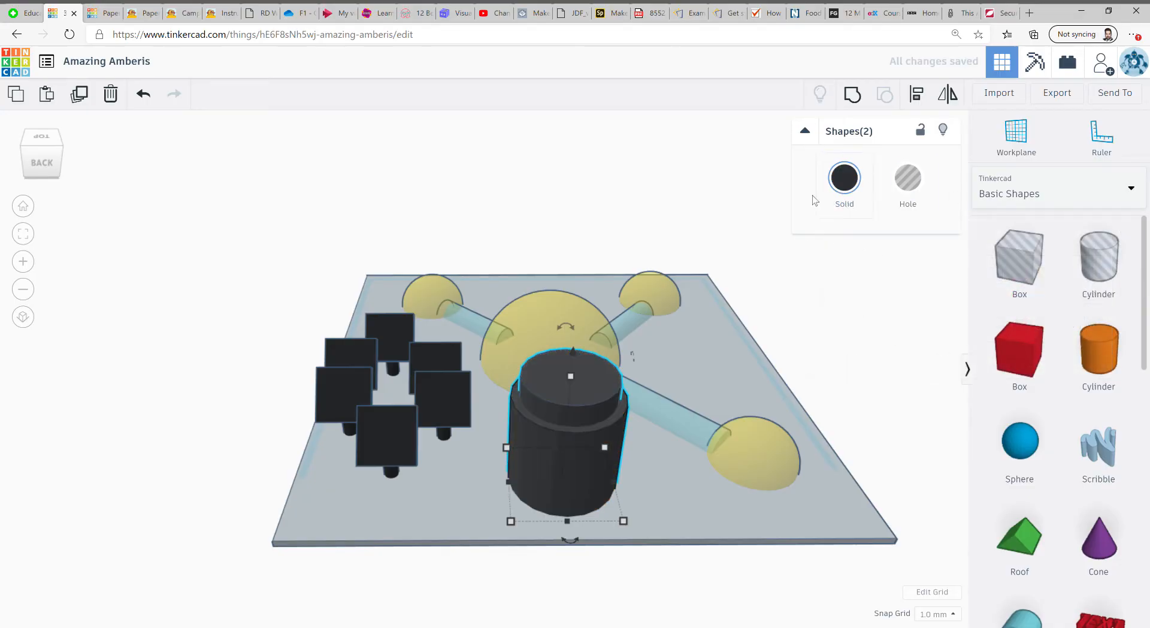
left_click(845, 178)
left_click(830, 298)
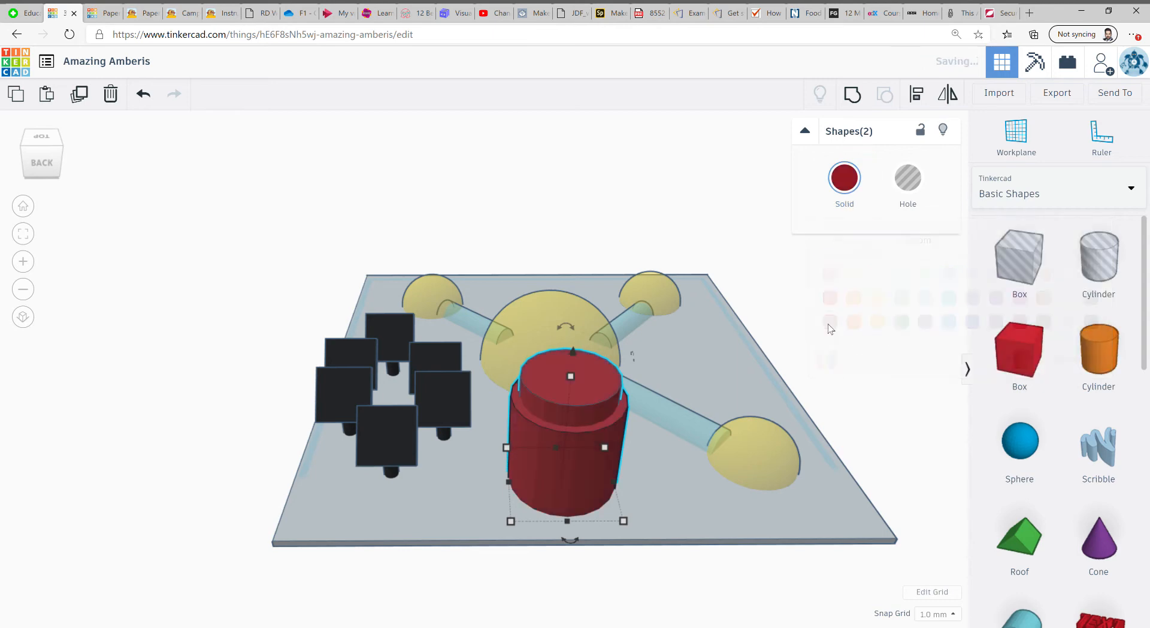
left_click(848, 398)
right_click_drag(847, 398, 760, 275)
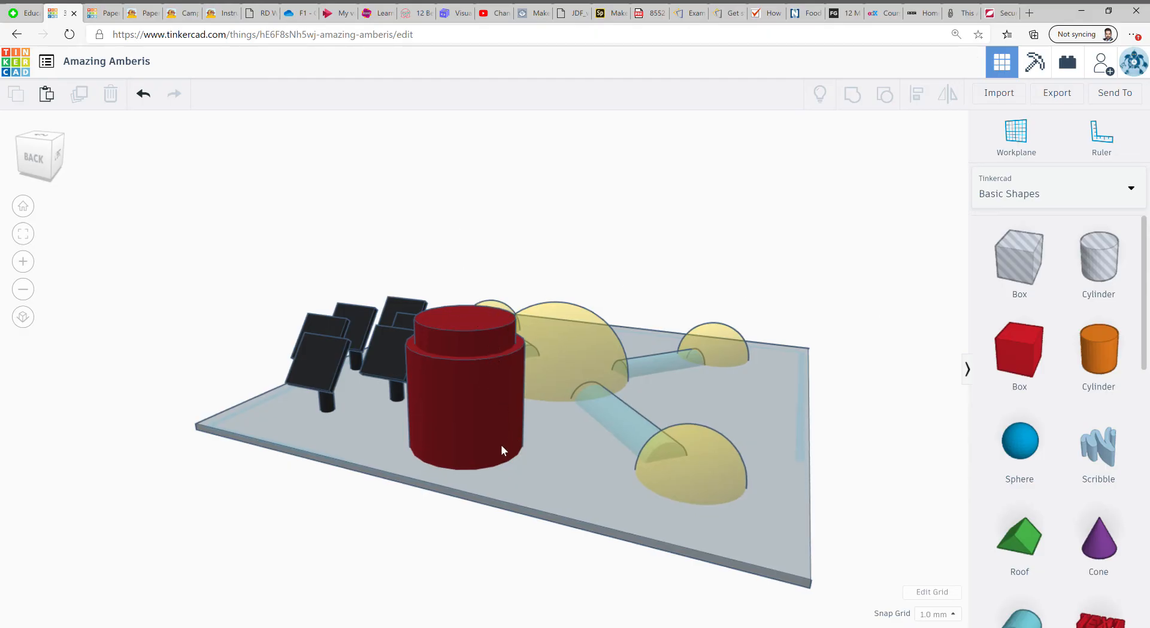
right_click_drag(481, 477, 442, 483)
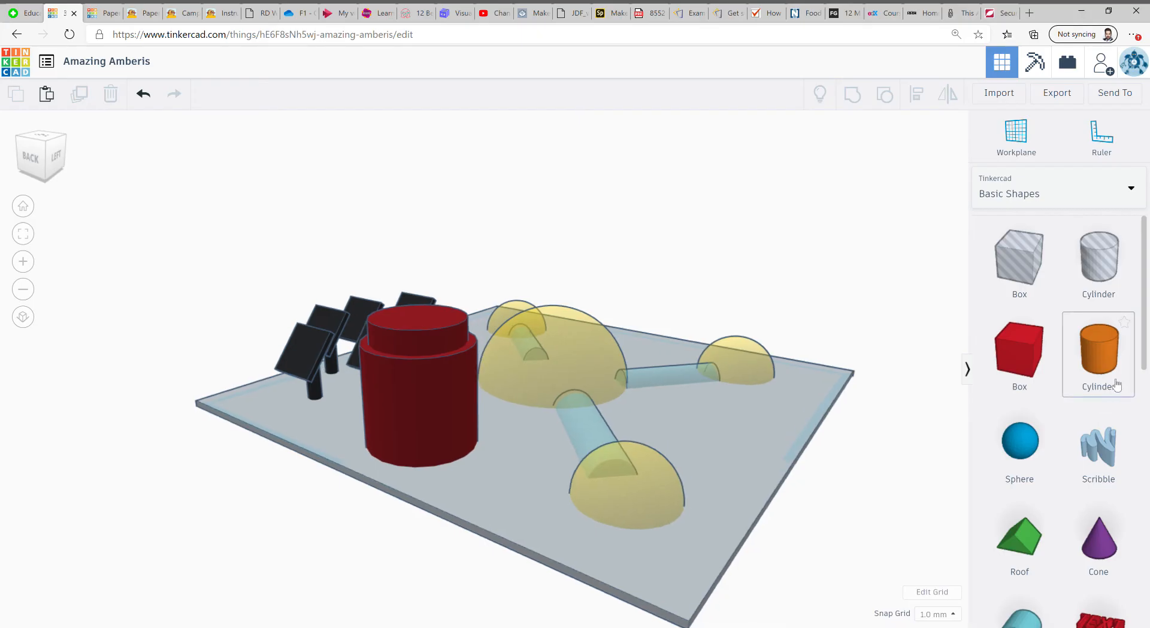
scroll(1096, 443, "down", 3)
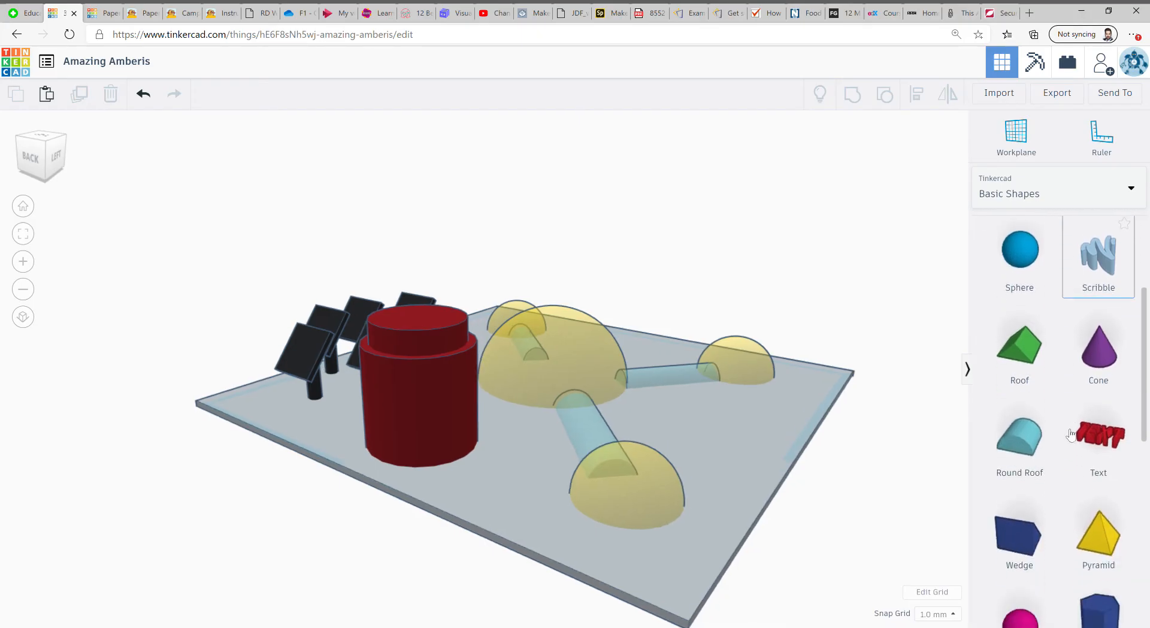
left_click_drag(542, 508, 478, 477)
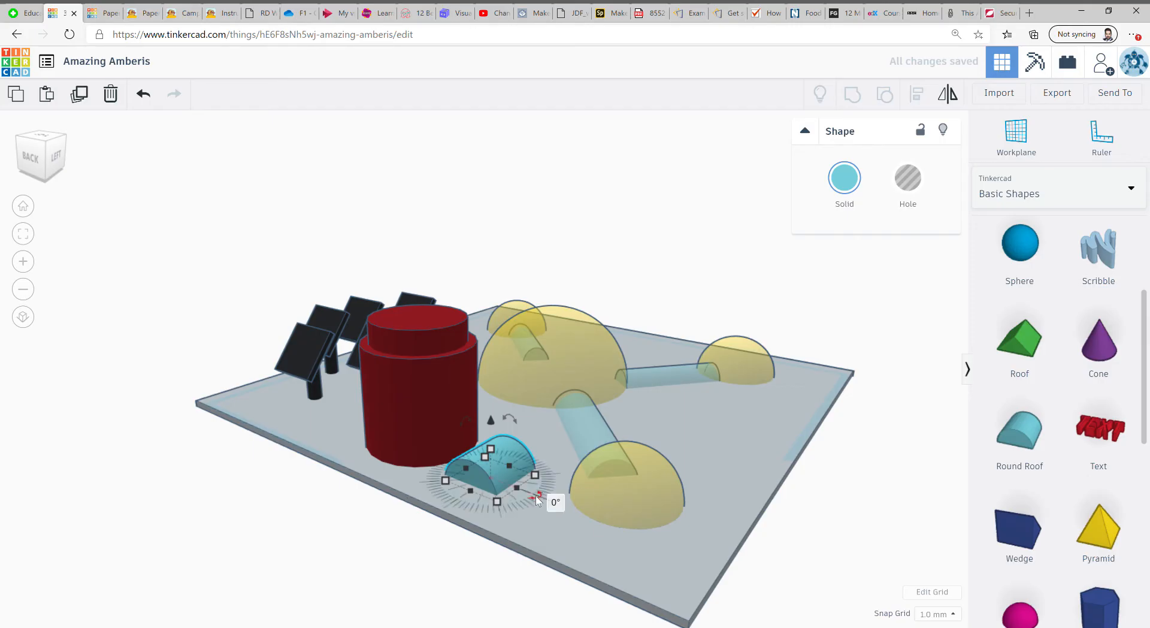
key("Delete")
- Duplicate a tunnel and fit the copy between the red tower and the central dome, rotated, shortened and aligned to link them
right_click_drag(737, 362, 550, 418)
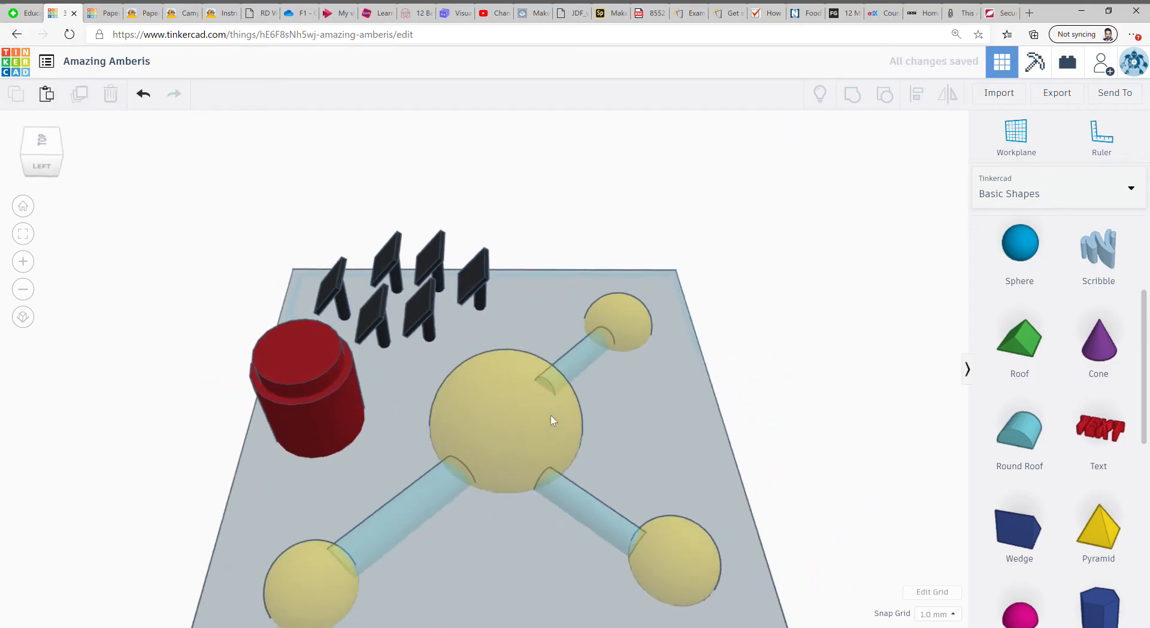
key("ctrl+z")
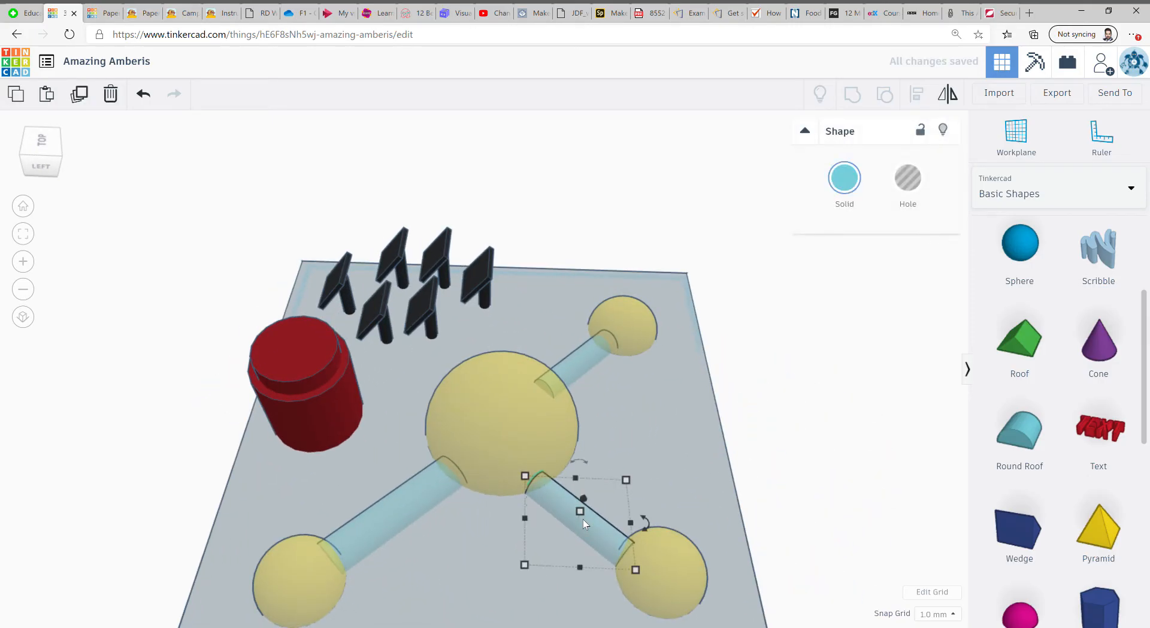
left_click_drag(584, 519, 419, 416)
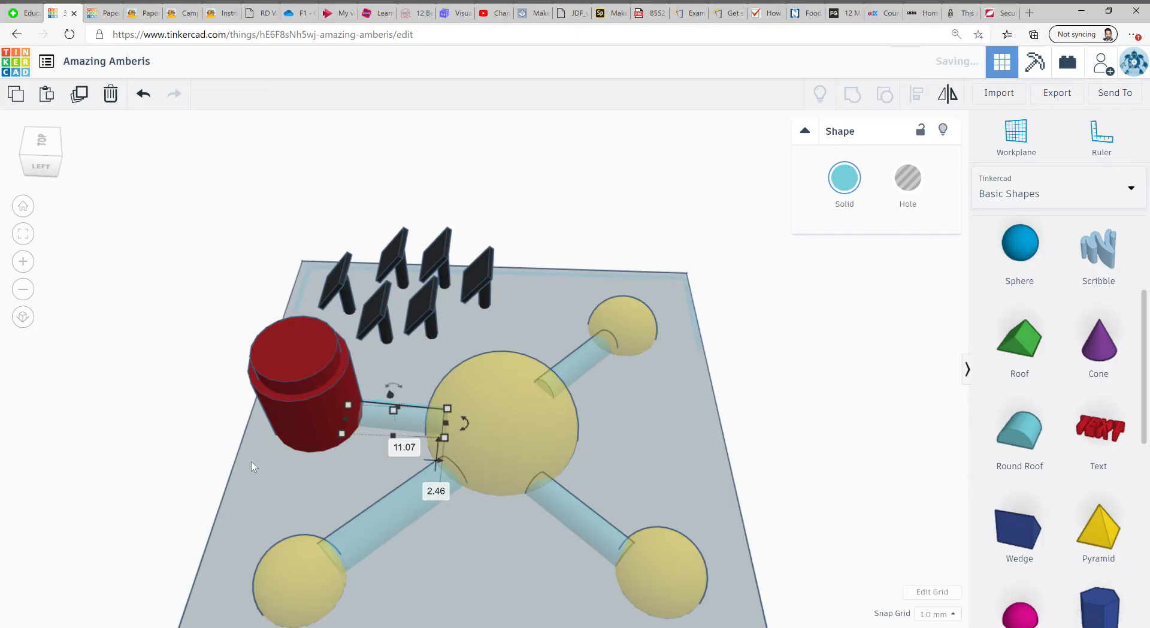
right_click_drag(252, 466, 337, 420)
left_click_drag(473, 437, 462, 432)
right_click_drag(461, 431, 343, 578)
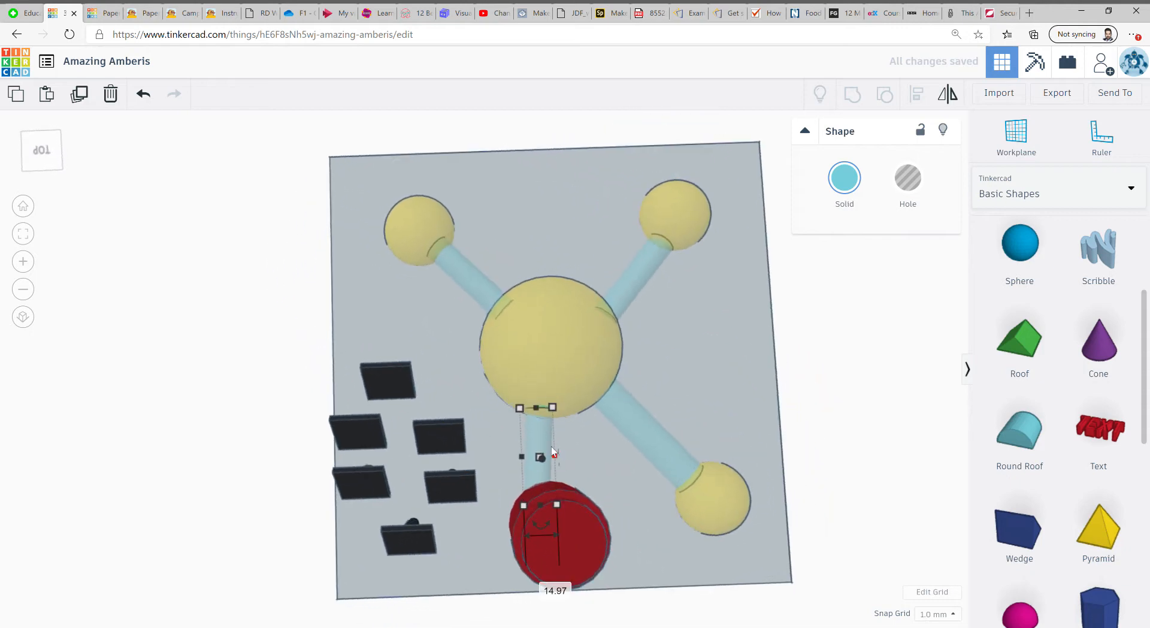
left_click_drag(545, 437, 552, 437)
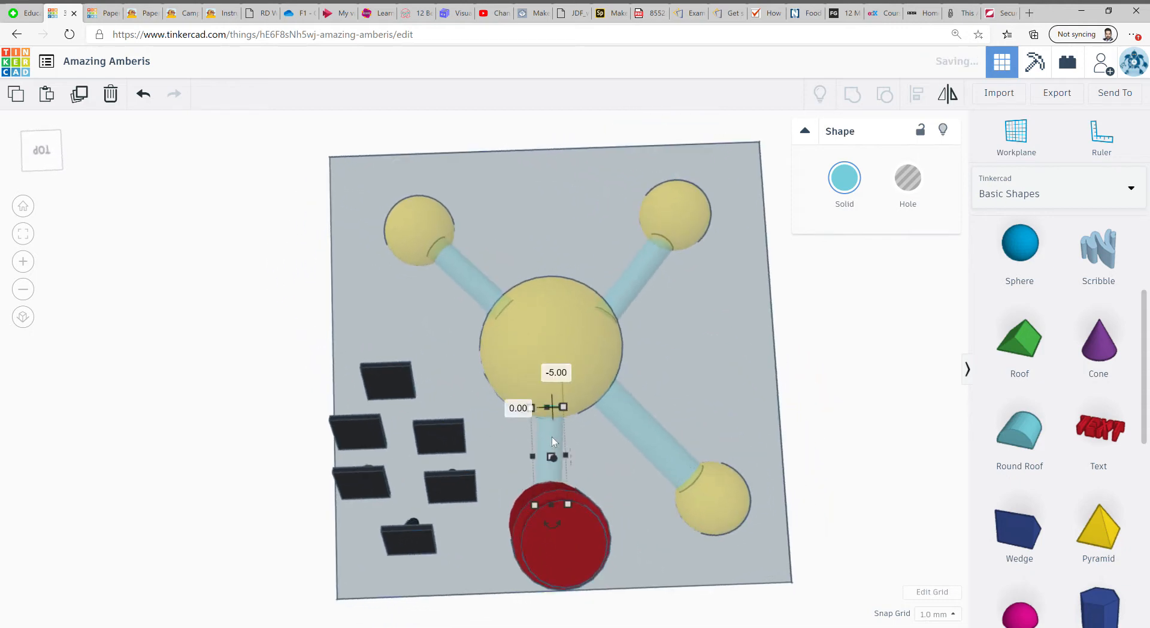
left_click(810, 334)
- Place a half sphere in front of the plate and lower it 34 mm below the workplane
right_click_drag(855, 457, 451, 368)
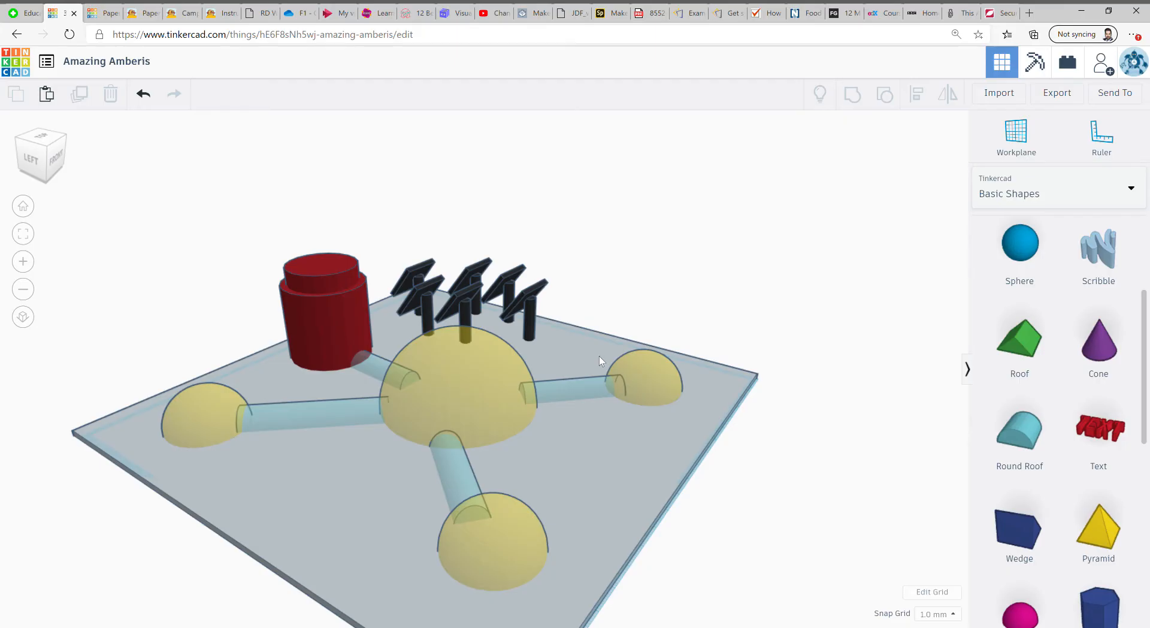
right_click_drag(721, 533, 555, 478)
scroll(556, 478, "down", 4)
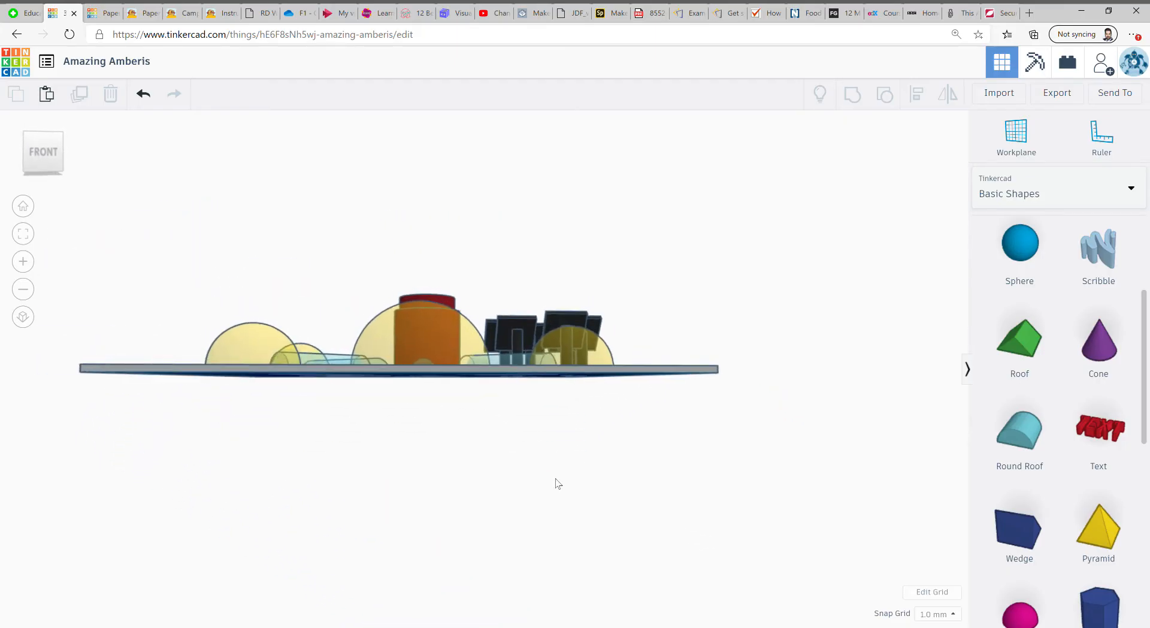
right_click_drag(434, 428, 553, 462)
scroll(1047, 421, "down", 4)
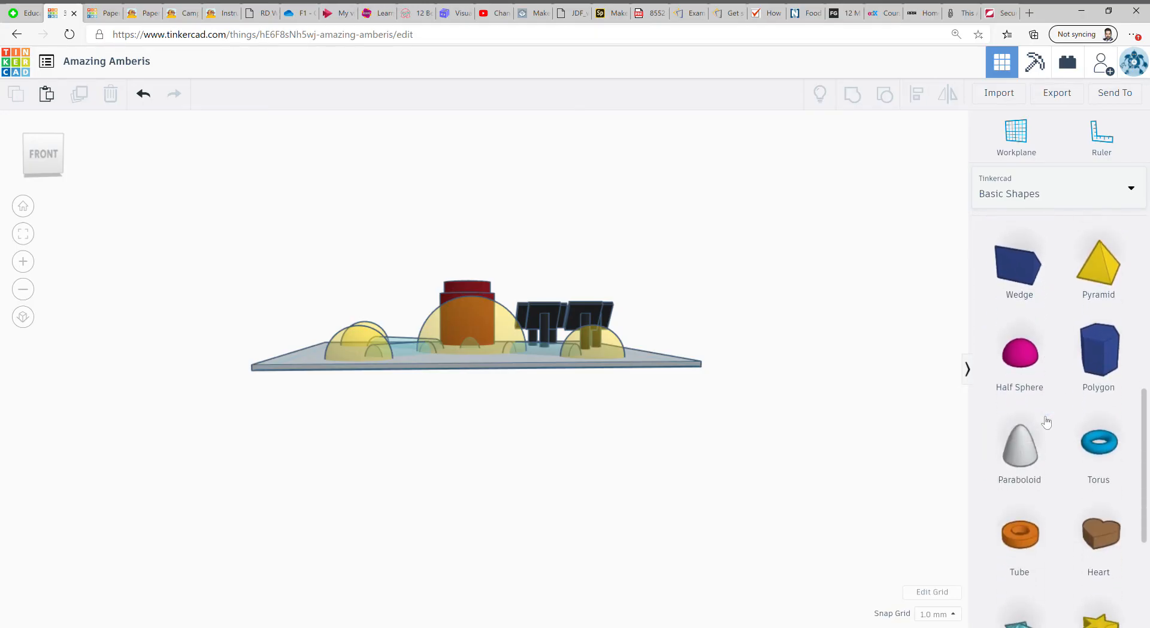
scroll(1046, 422, "down", 4)
scroll(1046, 421, "up", 2)
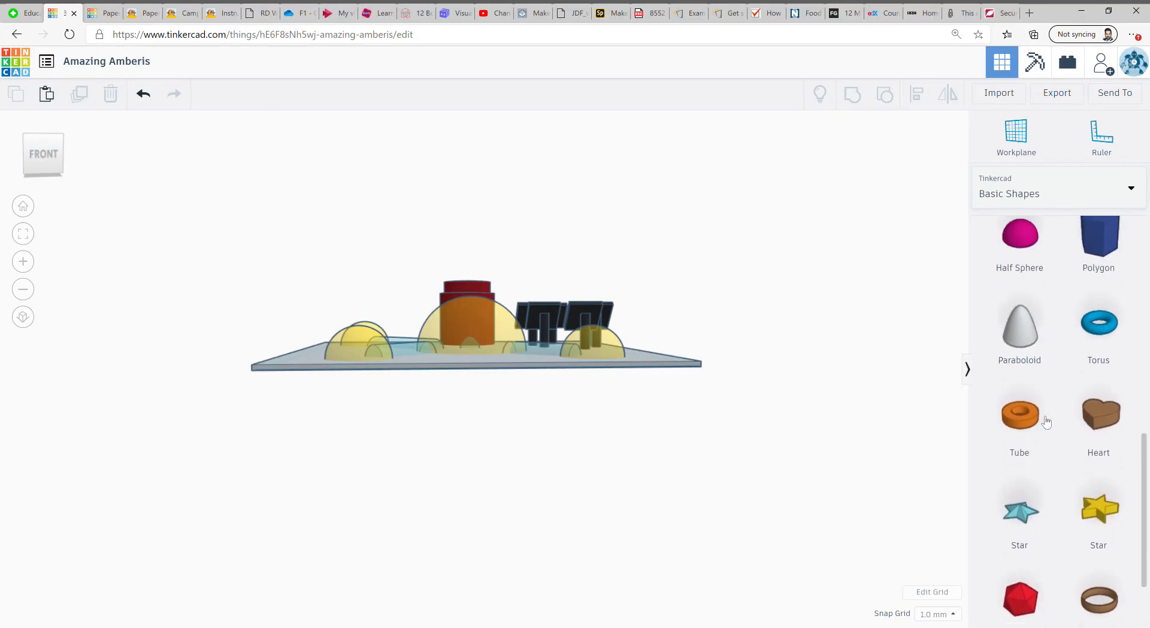
scroll(1047, 421, "up", 2)
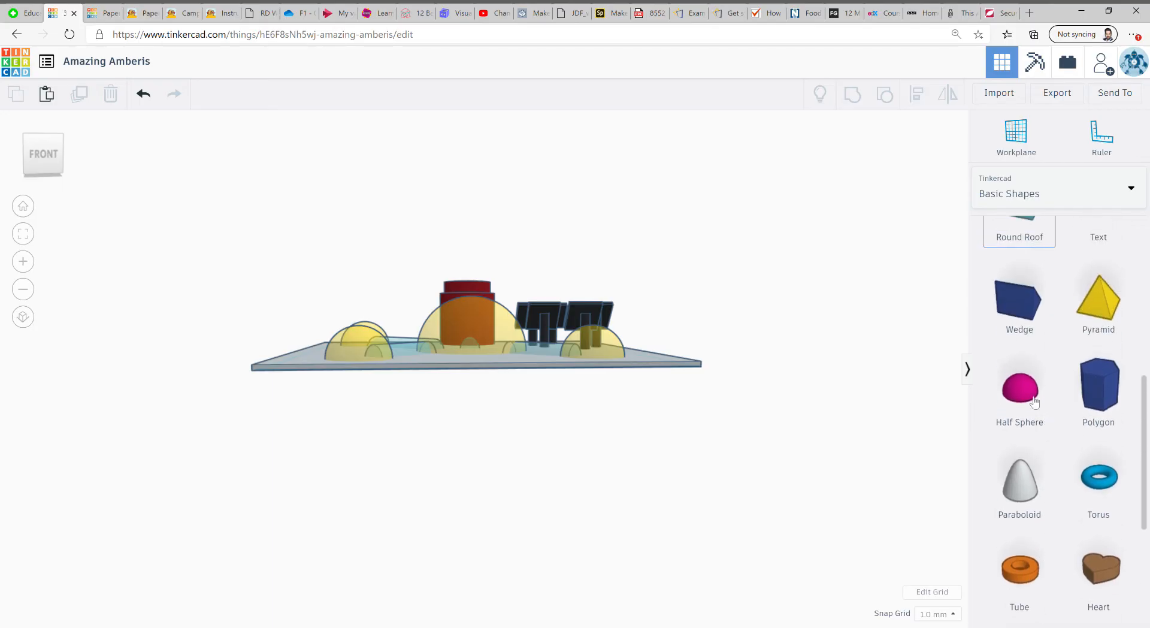
left_click_drag(884, 420, 459, 430)
right_click_drag(459, 430, 562, 428)
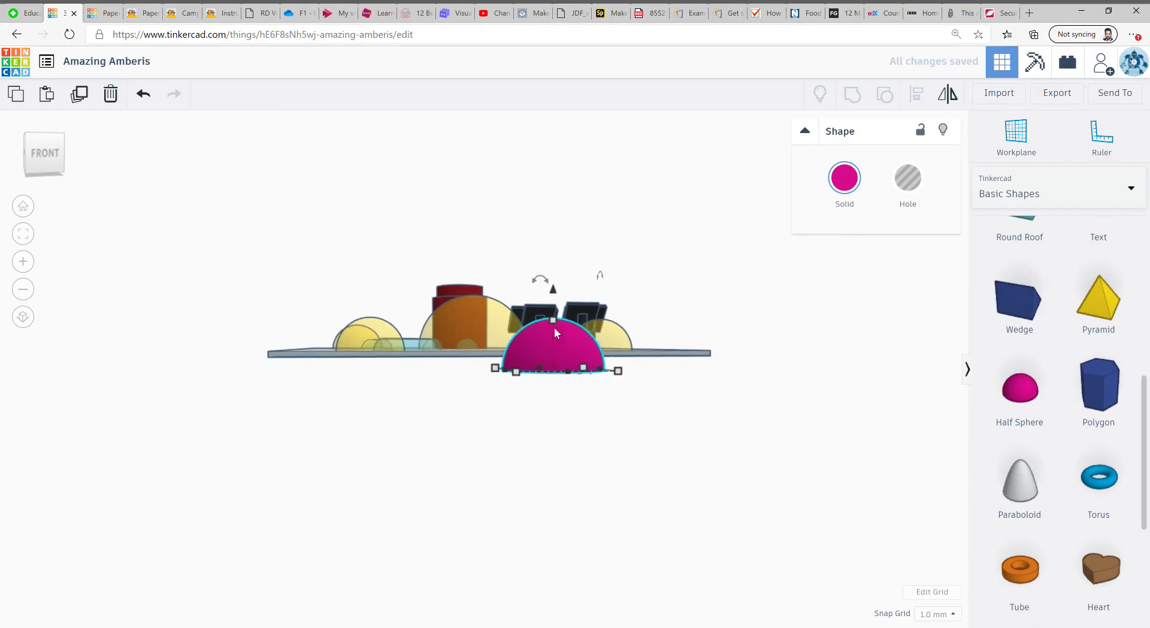
left_click_drag(554, 296, 549, 458)
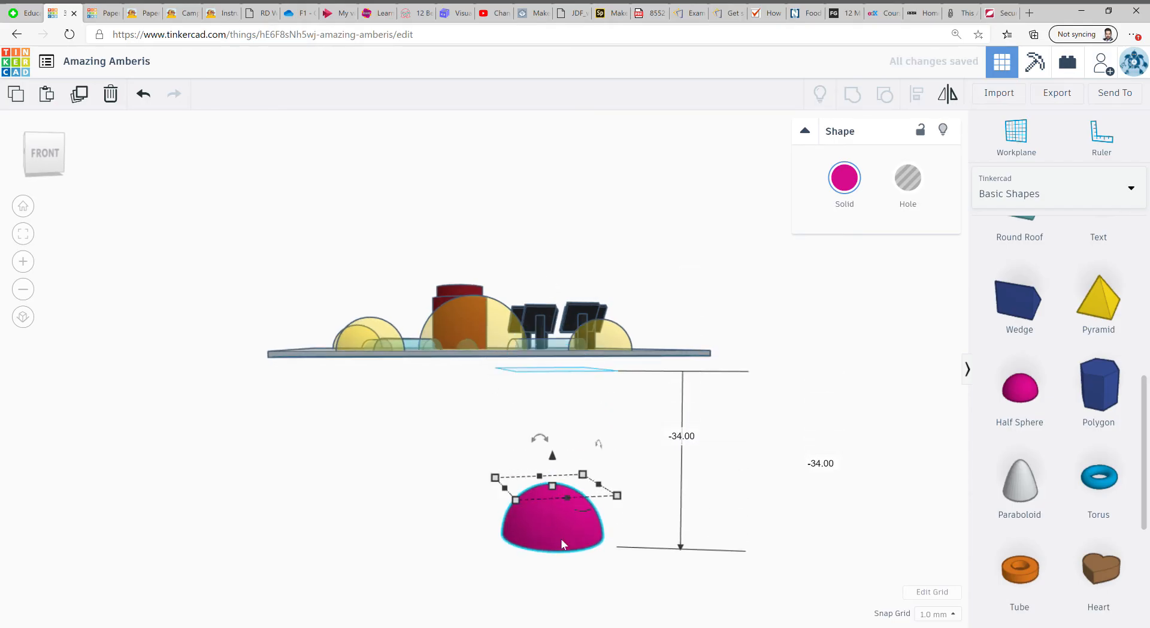
- Move the pink half sphere horizontally until it sits beneath the base plate
left_click_drag(555, 528, 472, 450)
scroll(418, 454, "up", 5)
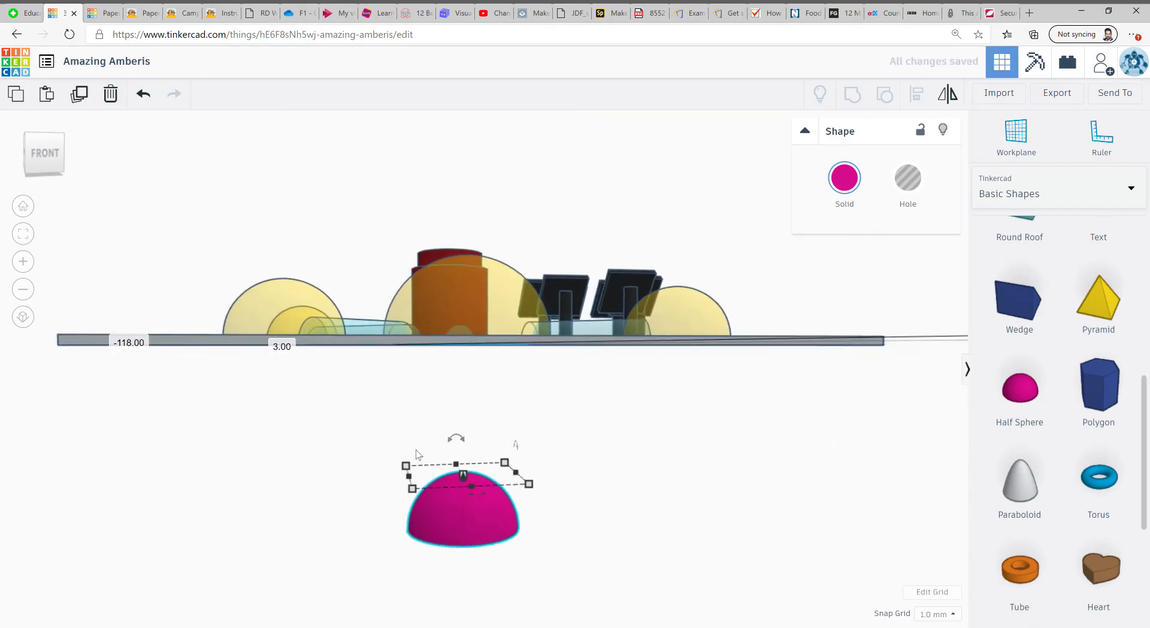
right_click_drag(417, 454, 528, 367)
scroll(573, 326, "up", 4)
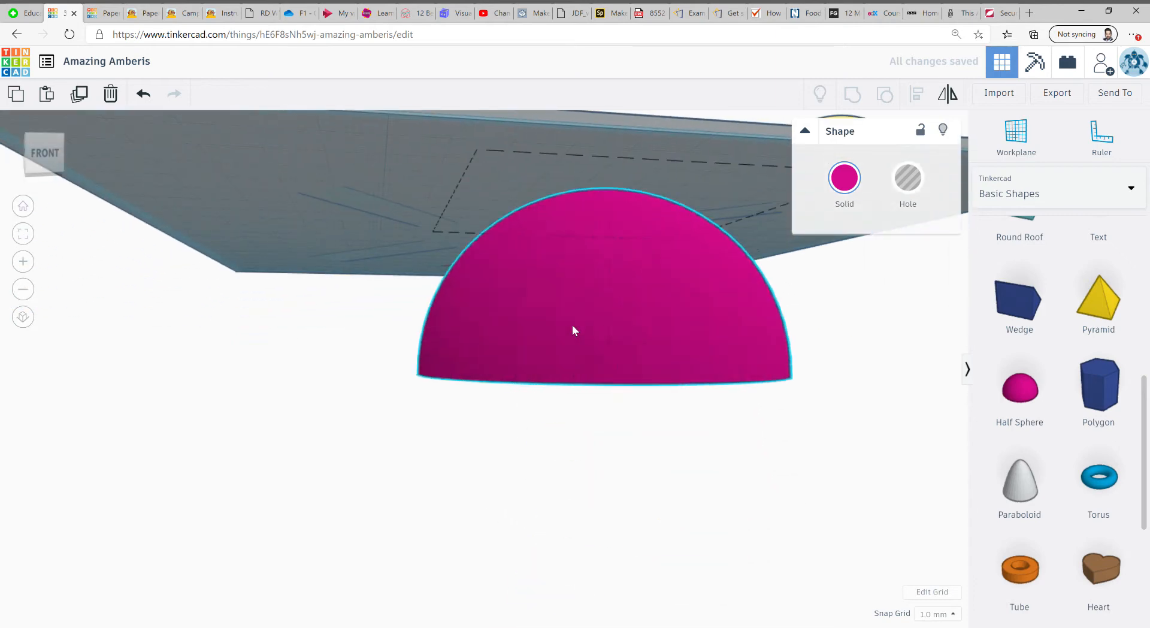
scroll(569, 326, "up", 2)
right_click_drag(438, 394, 539, 431)
scroll(539, 430, "down", 6)
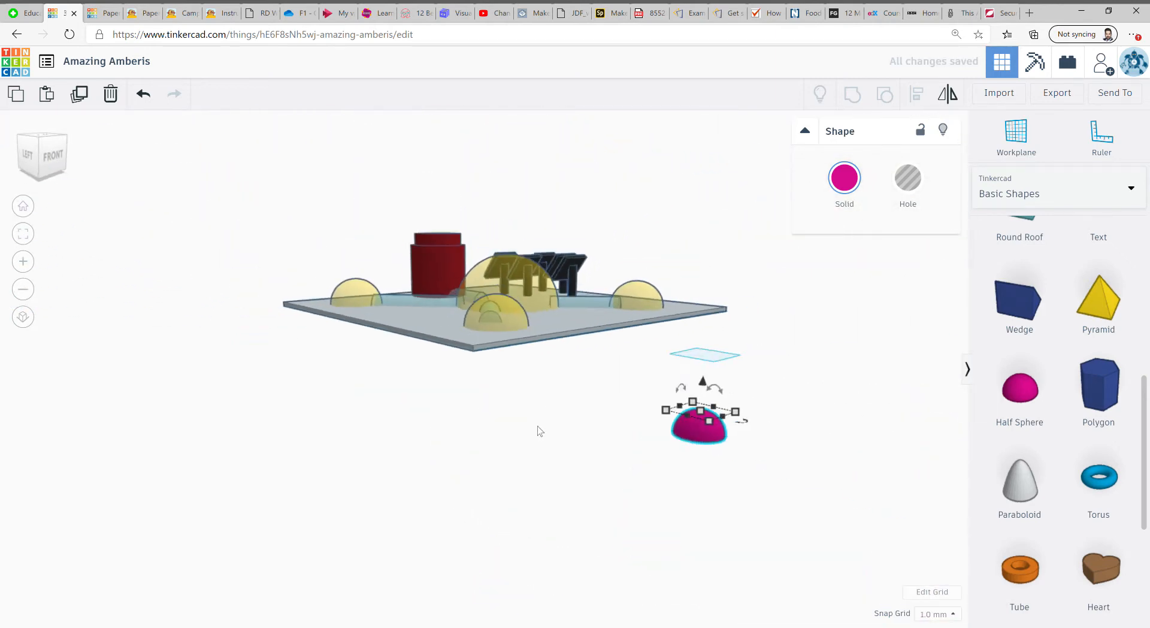
scroll(574, 415, "up", 4)
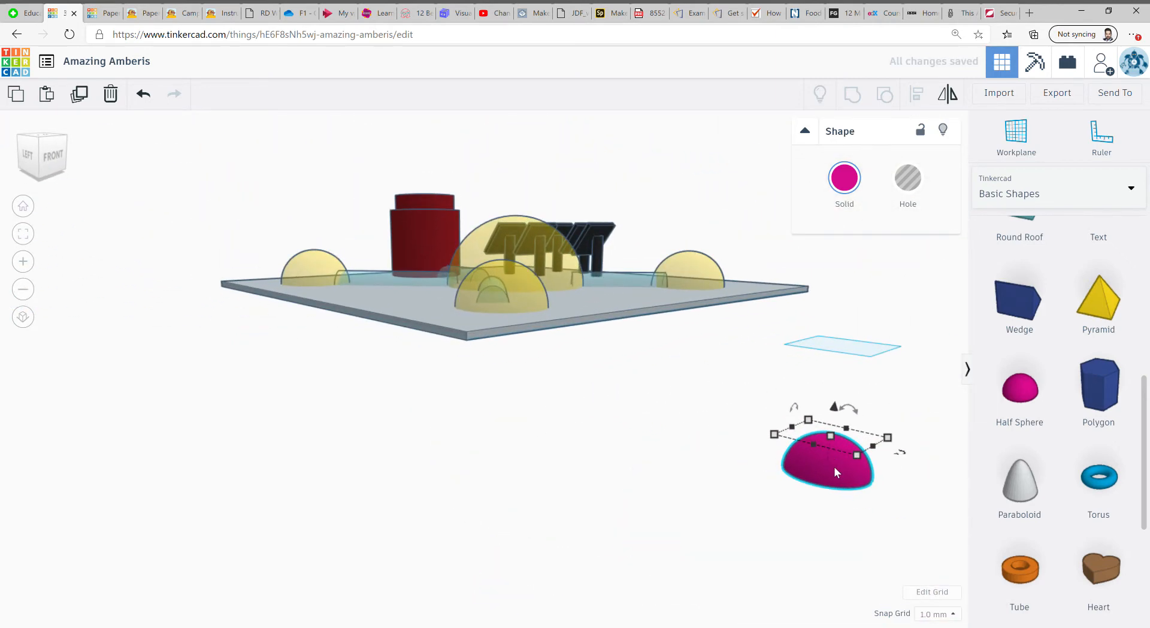
left_click_drag(834, 466, 514, 341)
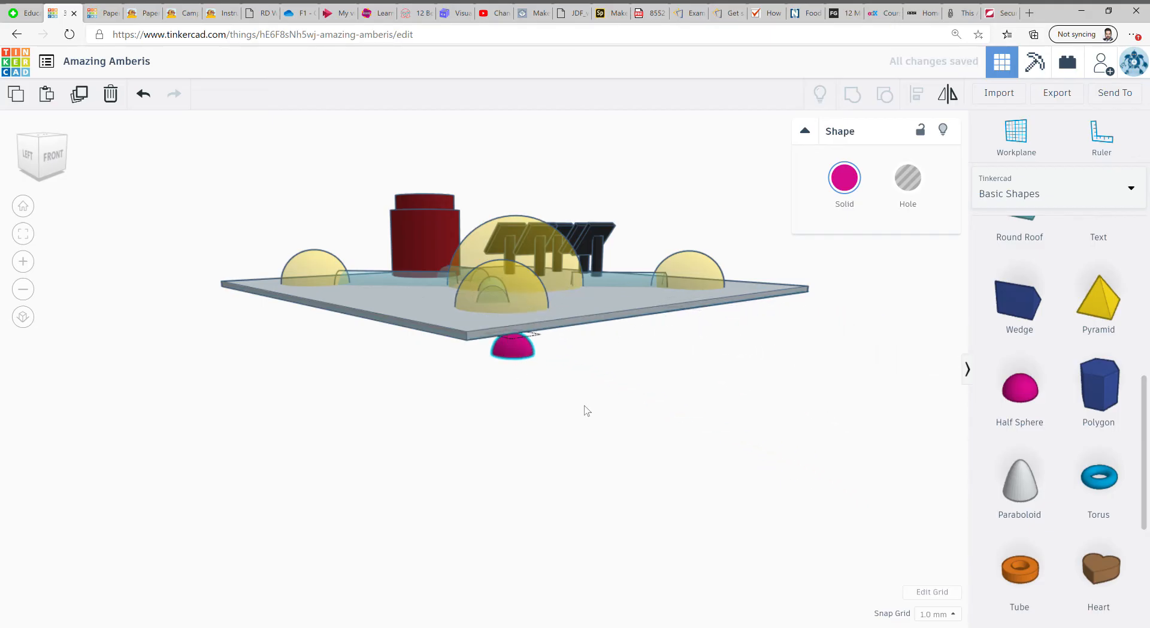
right_click_drag(586, 409, 501, 352)
scroll(535, 385, "up", 5)
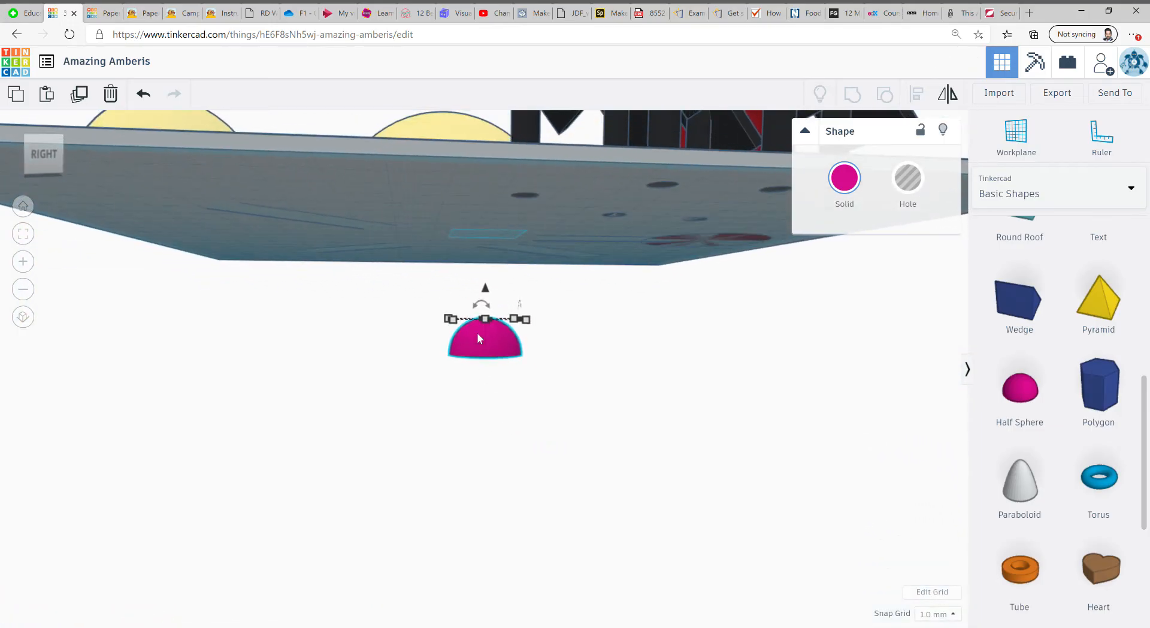
left_click_drag(452, 322, 353, 346)
right_click_drag(666, 429, 700, 431)
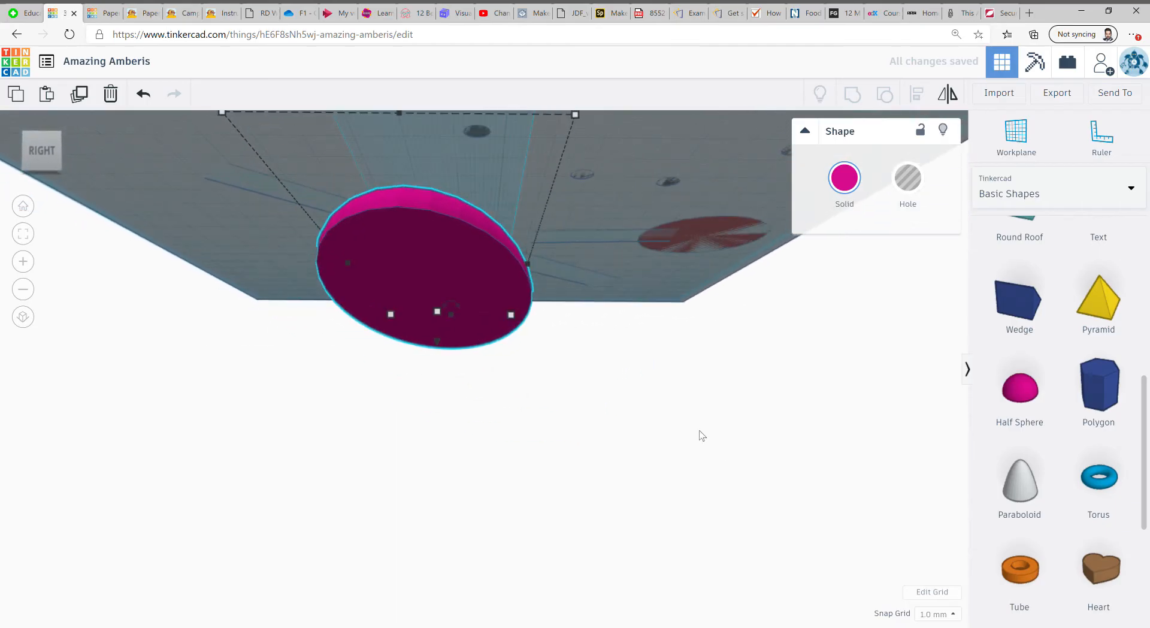
key("ctrl+z")
- Scale the half sphere uniformly to 83 mm wide and shift it back beneath the plate
right_click_drag(625, 387, 634, 436)
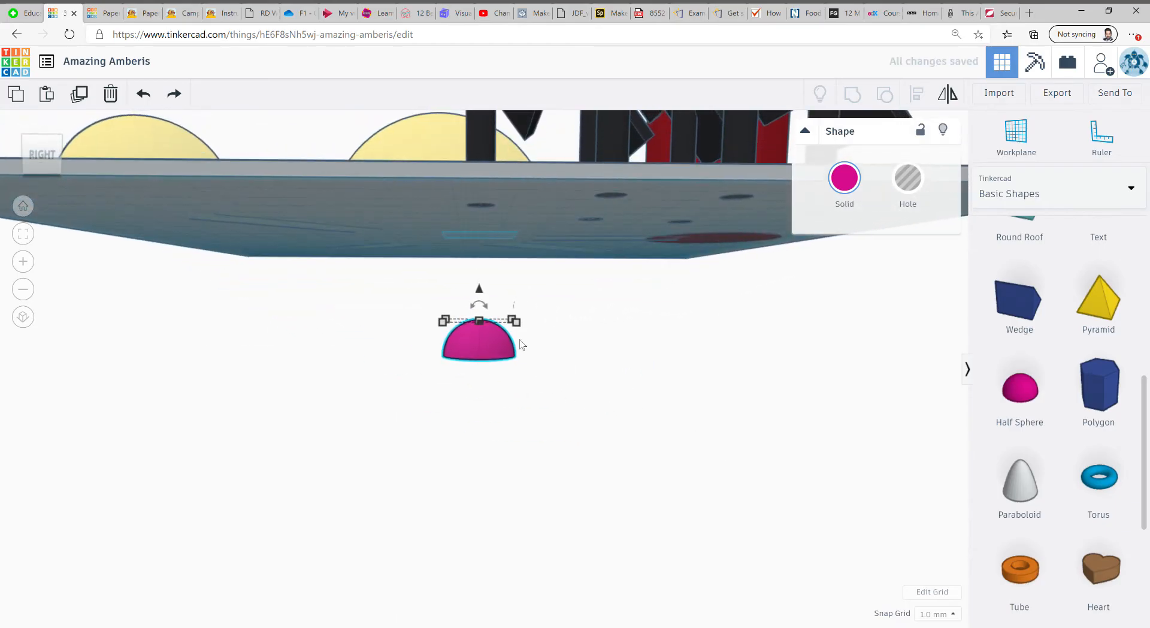
left_click_drag(518, 328, 577, 341, "shift")
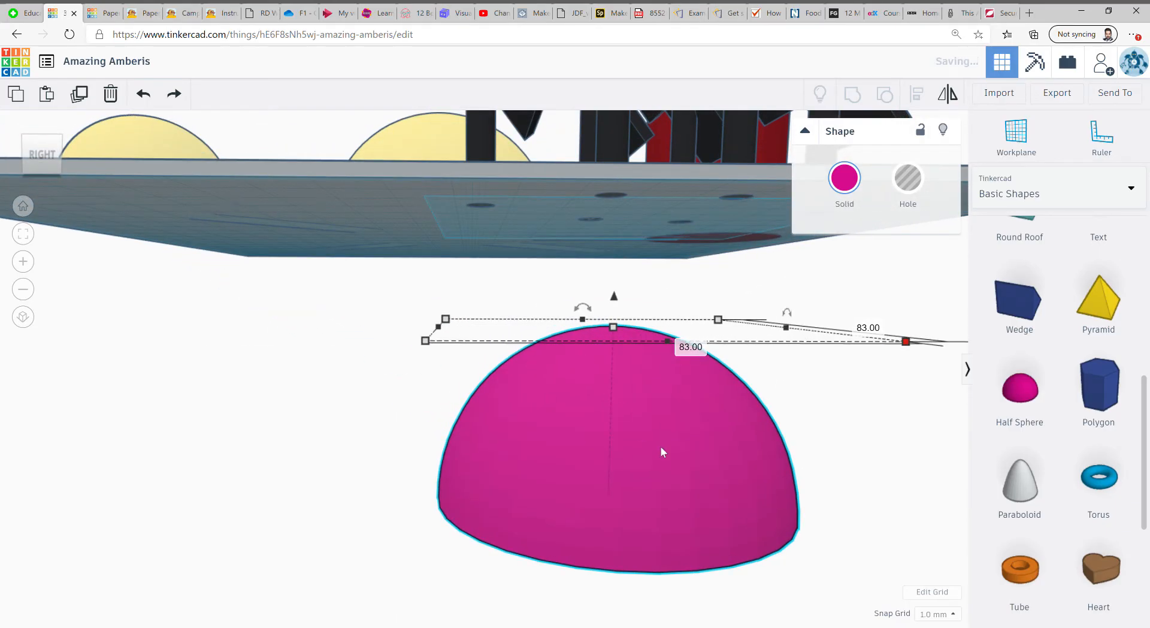
left_click_drag(599, 396, 578, 354, "shift")
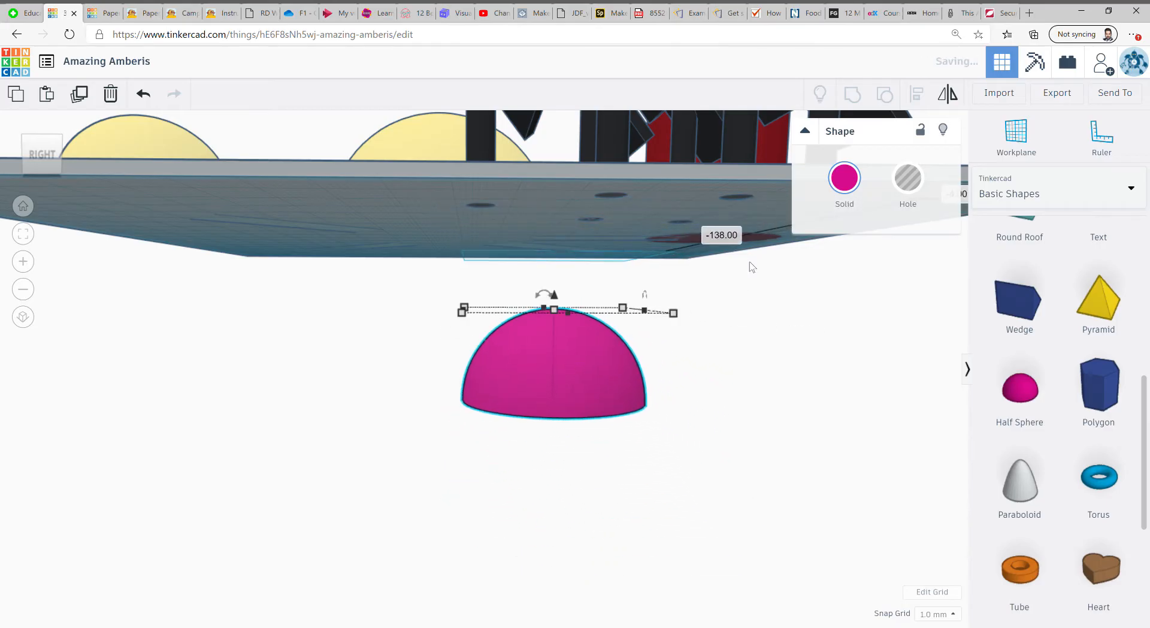
- Make the enlarged half sphere white and transparent
left_click(845, 180)
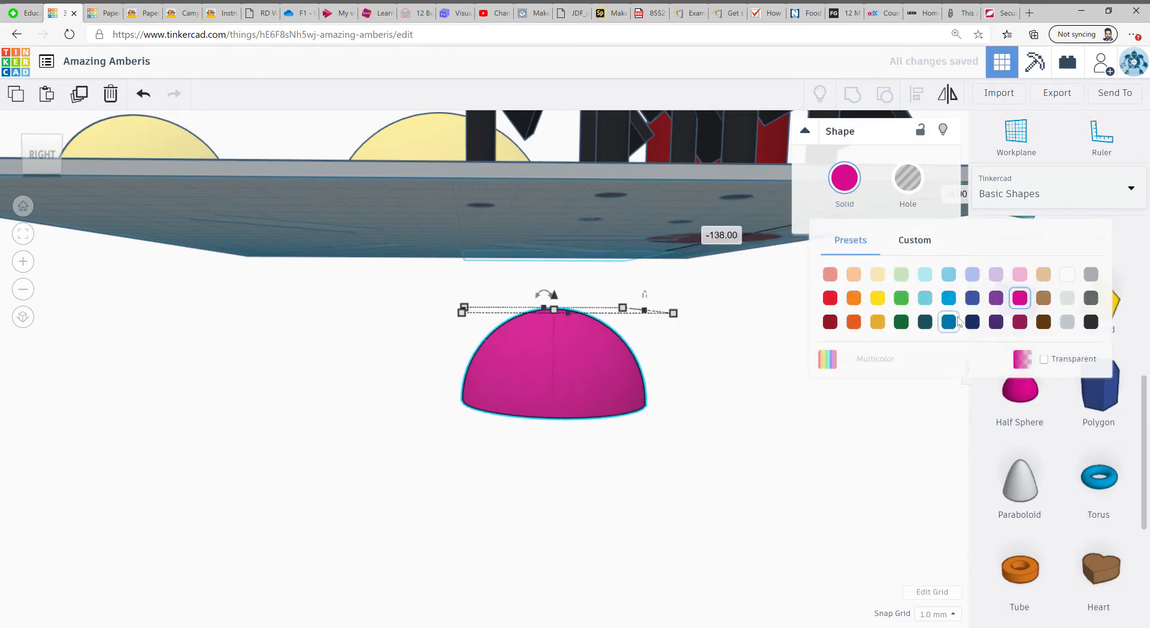
left_click(1045, 360)
left_click(1067, 274)
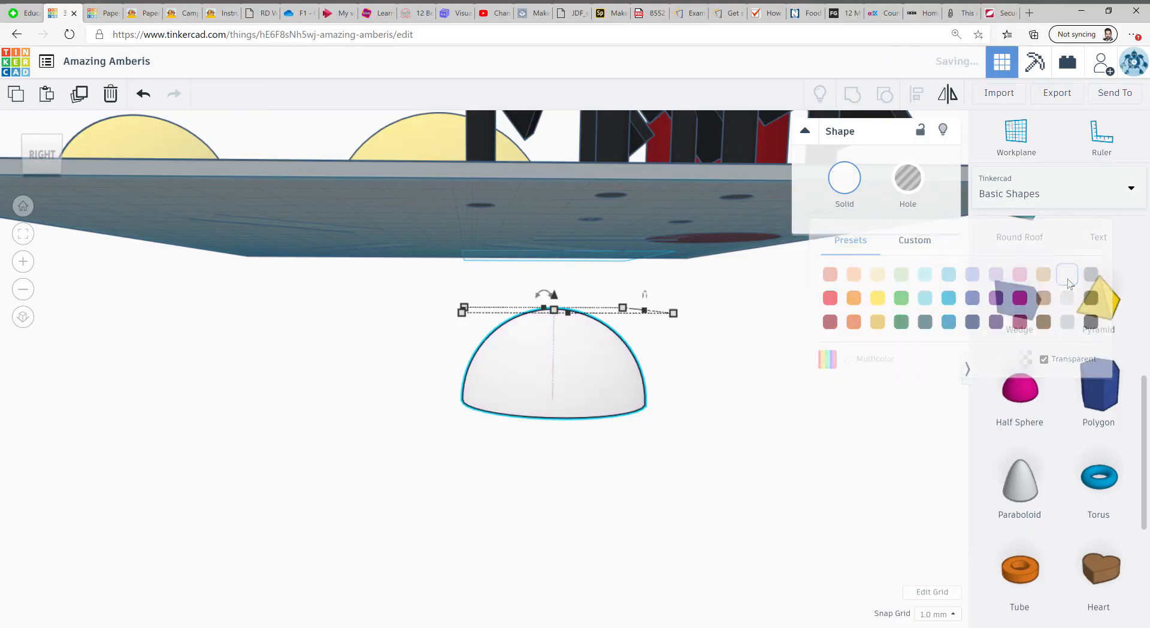
- Reposition the white half sphere beneath the plate, shifting it 94 mm one way and 19 mm the other
right_click_drag(800, 416, 429, 437)
left_click_drag(756, 432, 369, 385)
right_click_drag(369, 385, 372, 398)
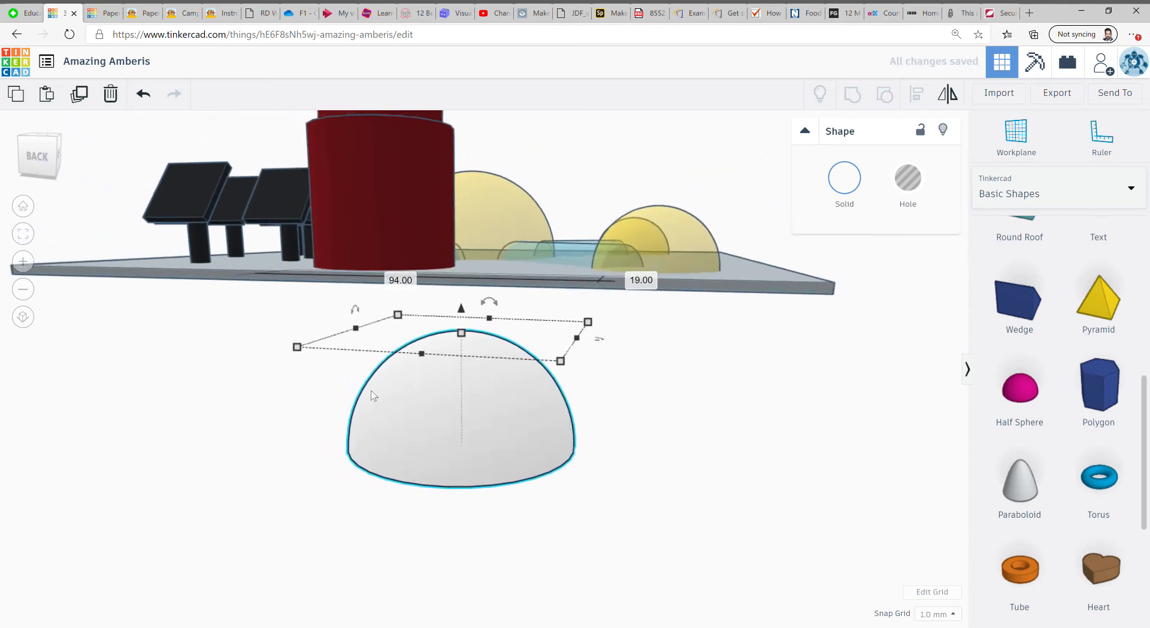
- Duplicate the white half sphere 109 mm to one side, and add two more copies 89.5 mm lower, forming two rows of two
right_click_drag(649, 495, 407, 482)
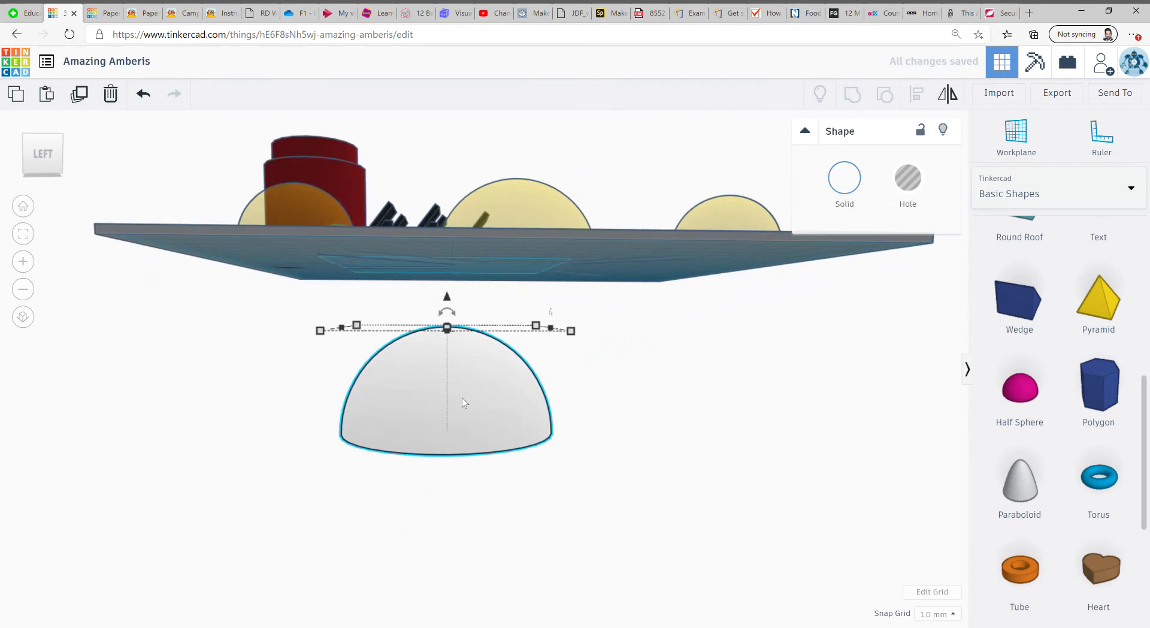
key("ctrl+d")
left_click_drag(478, 405, 776, 405)
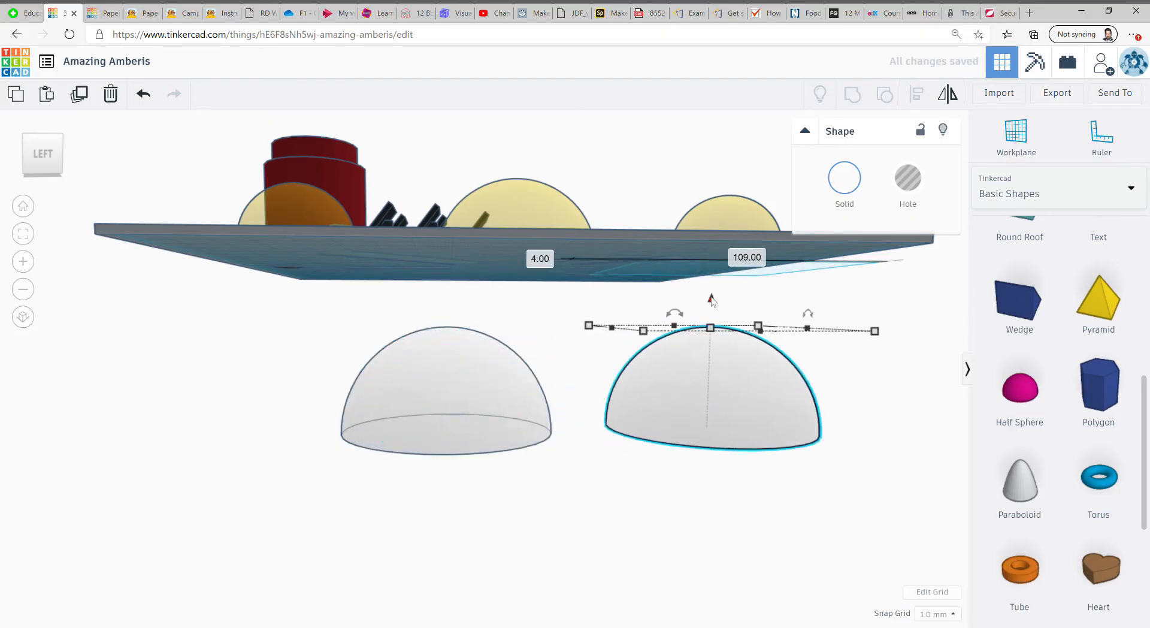
left_click_drag(712, 301, 673, 511)
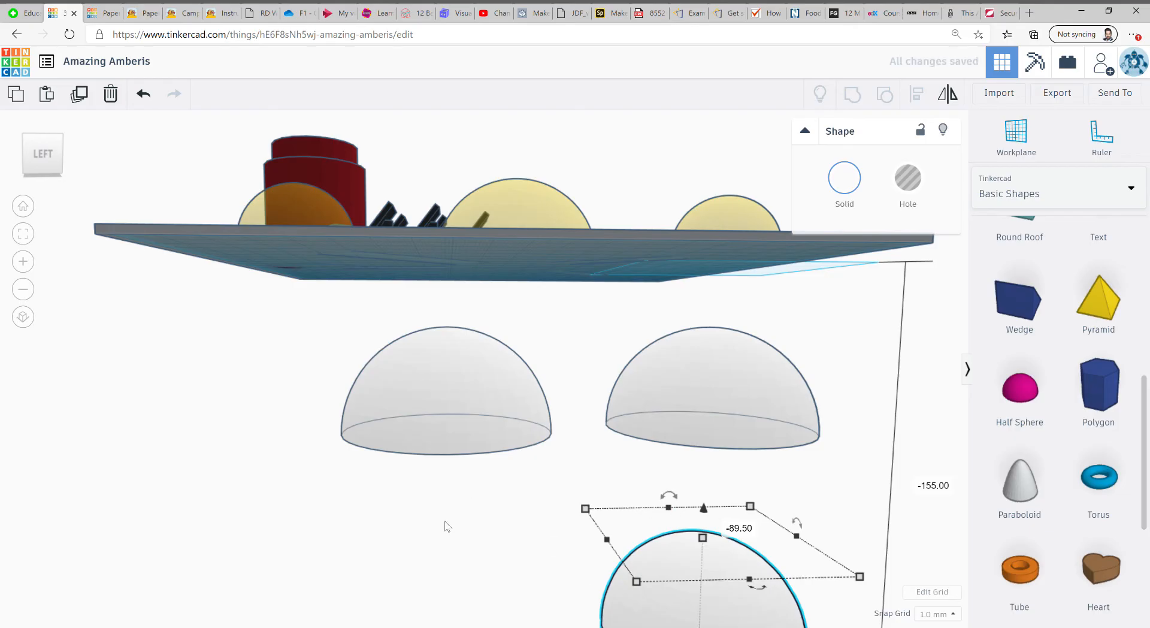
middle_click_drag(445, 521, 391, 435)
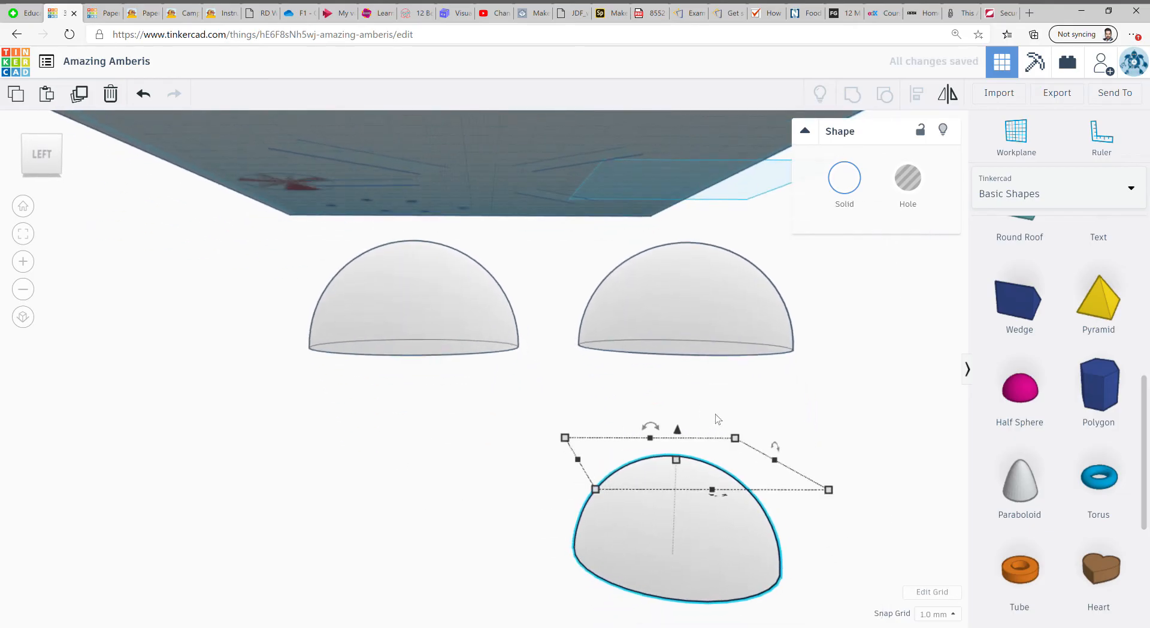
left_click_drag(652, 537, 339, 541, "alt")
- Reposition the four white half spheres individually so they stand in two even stacks beneath the plate
right_click_drag(242, 514, 557, 344)
left_click_drag(557, 345, 615, 328)
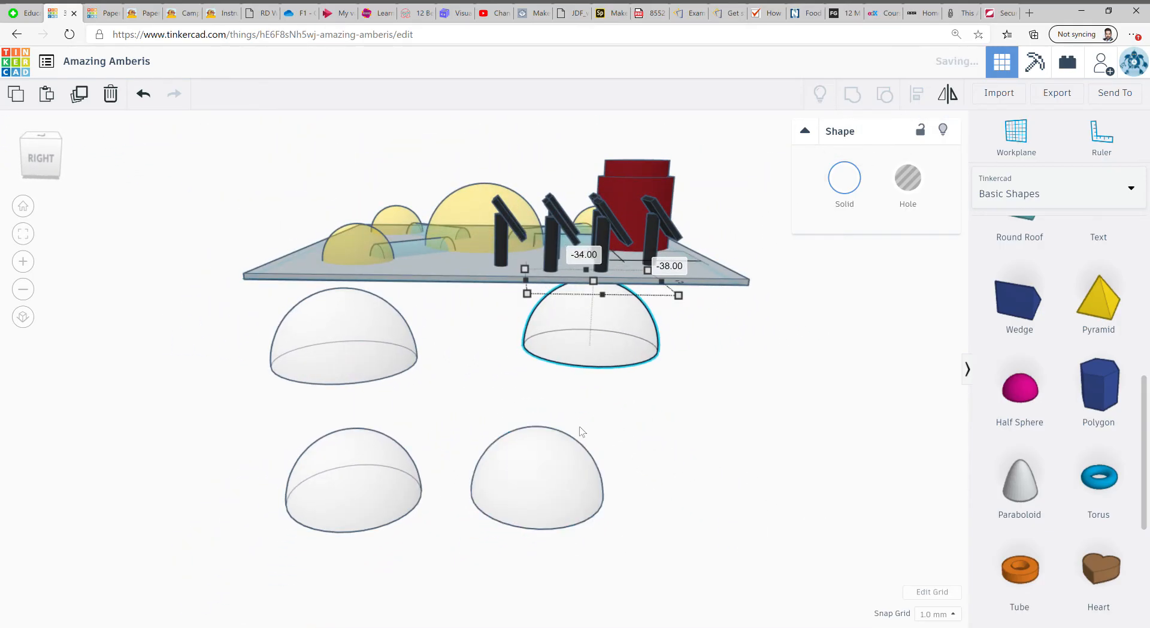
left_click_drag(580, 432, 636, 421)
left_click_drag(346, 482, 363, 473)
left_click_drag(331, 340, 364, 321)
- Add a cylinder and move it to the middle of the base plate, inside the large central dome
right_click_drag(364, 321, 517, 339)
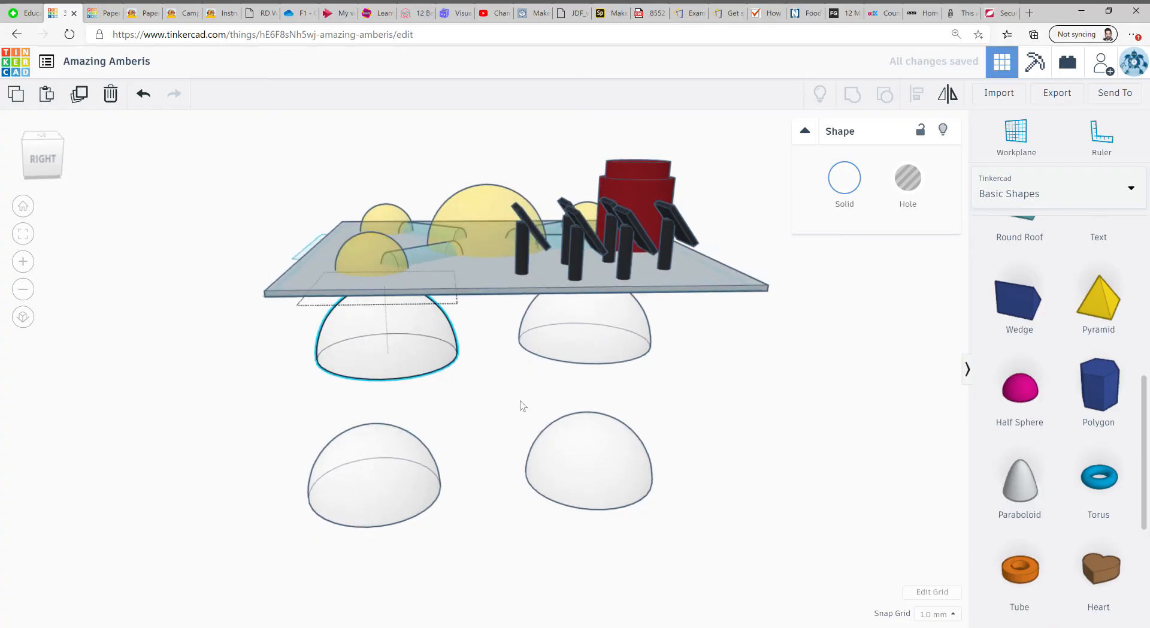
scroll(1052, 346, "up", 6)
left_click_drag(1091, 329, 481, 423)
right_click_drag(482, 423, 601, 468)
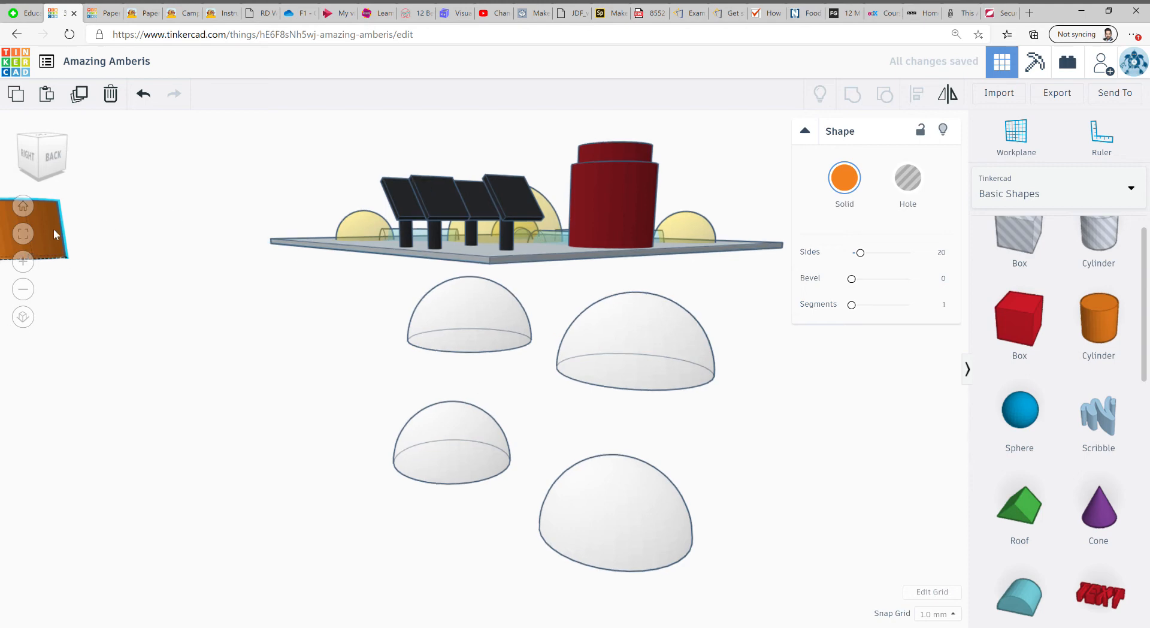
left_click_drag(53, 228, 532, 225)
right_click_drag(532, 225, 577, 387)
left_click_drag(424, 173, 522, 265)
left_click(526, 266)
key("ctrl+z")
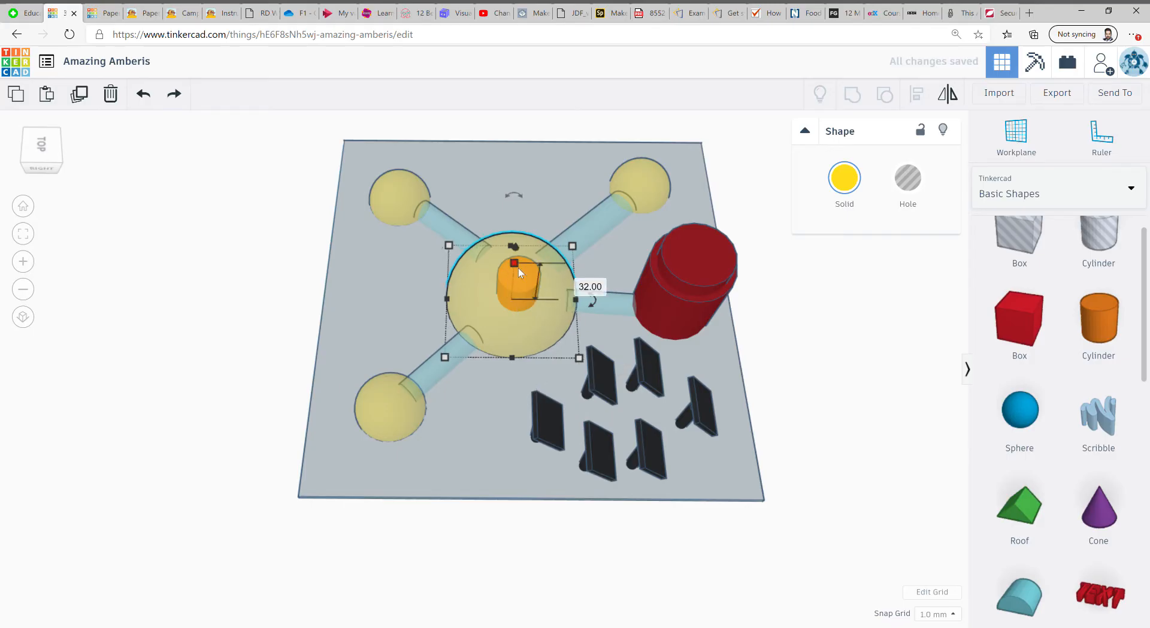
- Move the central dome aside and lower the orange cylinder to 159 mm below the workplane, between the lower half spheres
left_click_drag(551, 325, 312, 314)
left_click(520, 292)
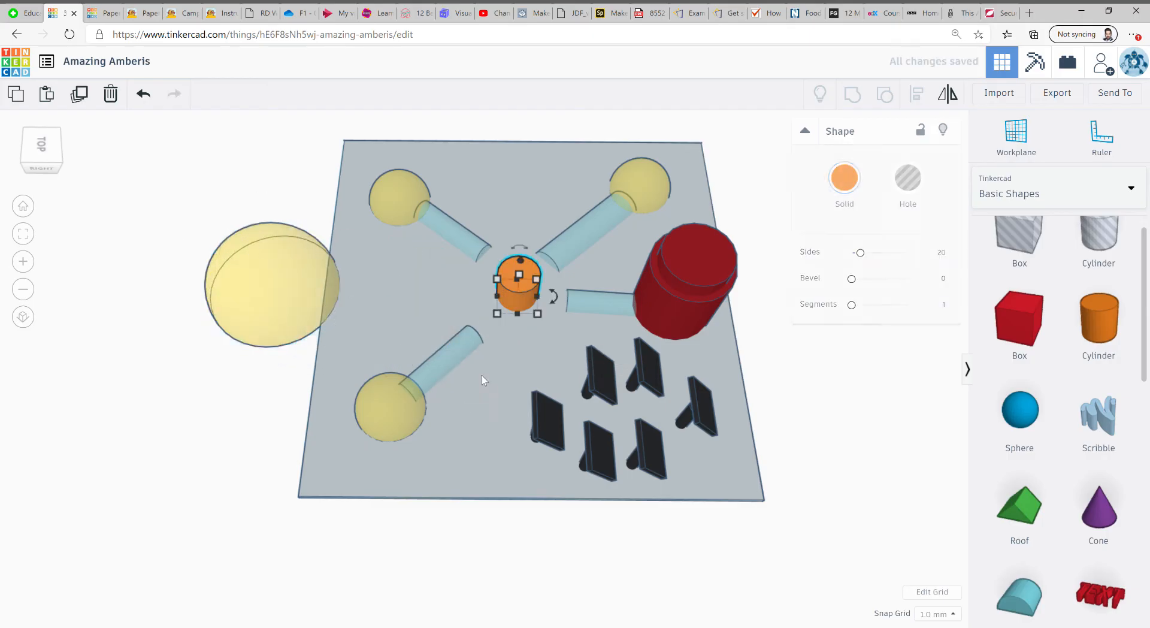
right_click_drag(483, 378, 478, 341)
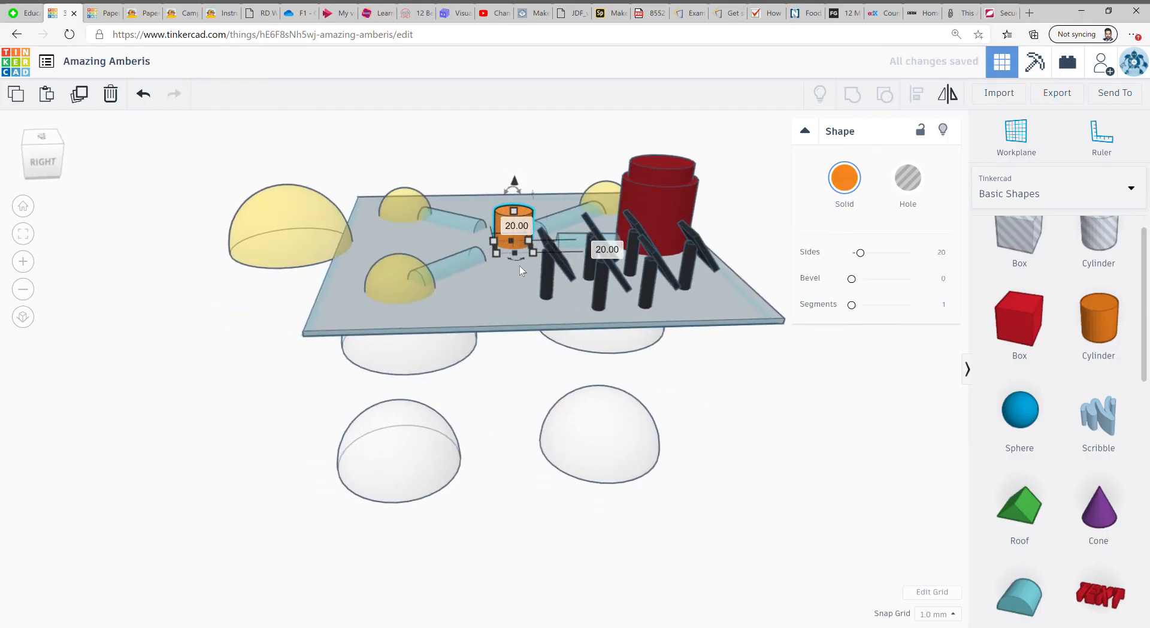
left_click_drag(516, 185, 514, 387)
right_click_drag(514, 386, 528, 420)
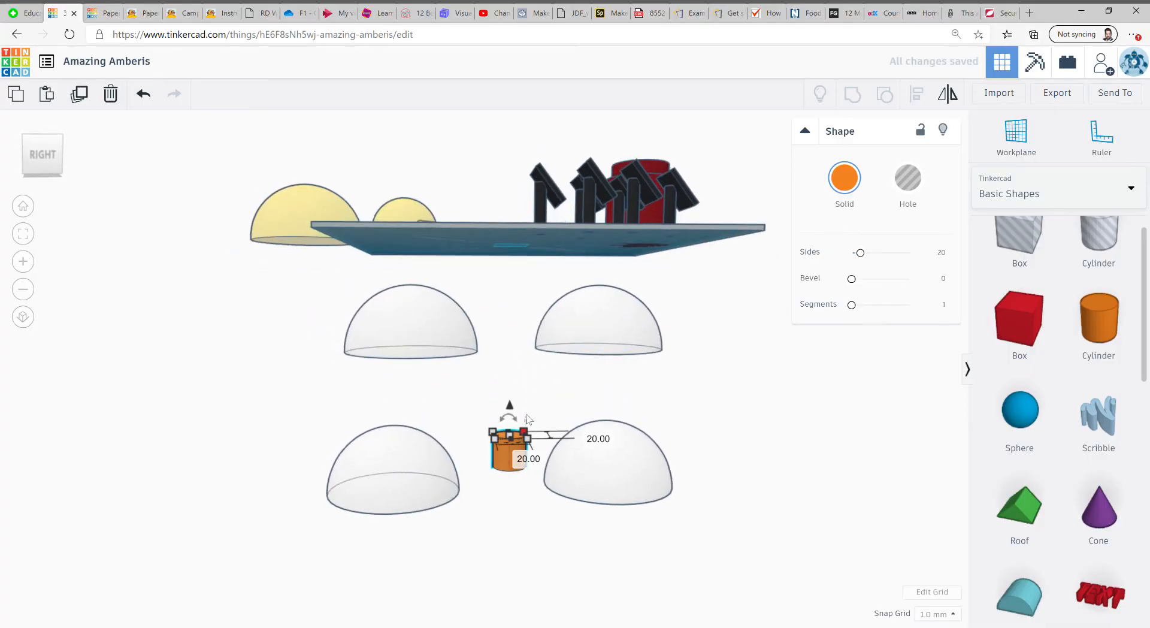
left_click_drag(513, 412, 513, 439)
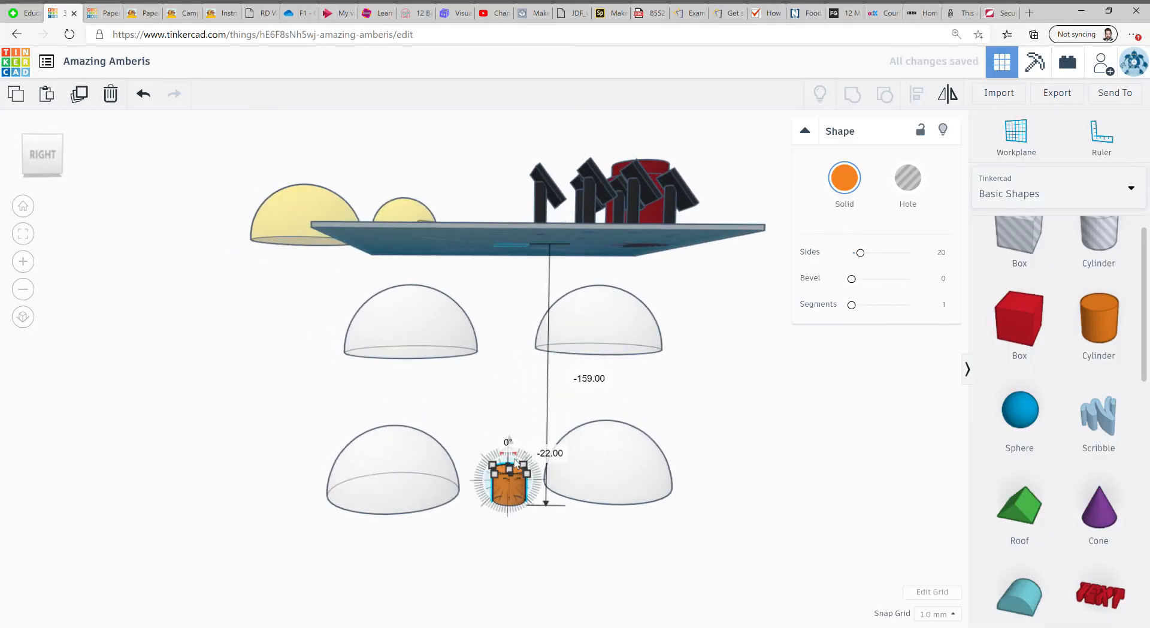
- Stretch the cylinder upward through the plate to 176 mm tall and put the large yellow dome back over its top
scroll(508, 461, "up", 3)
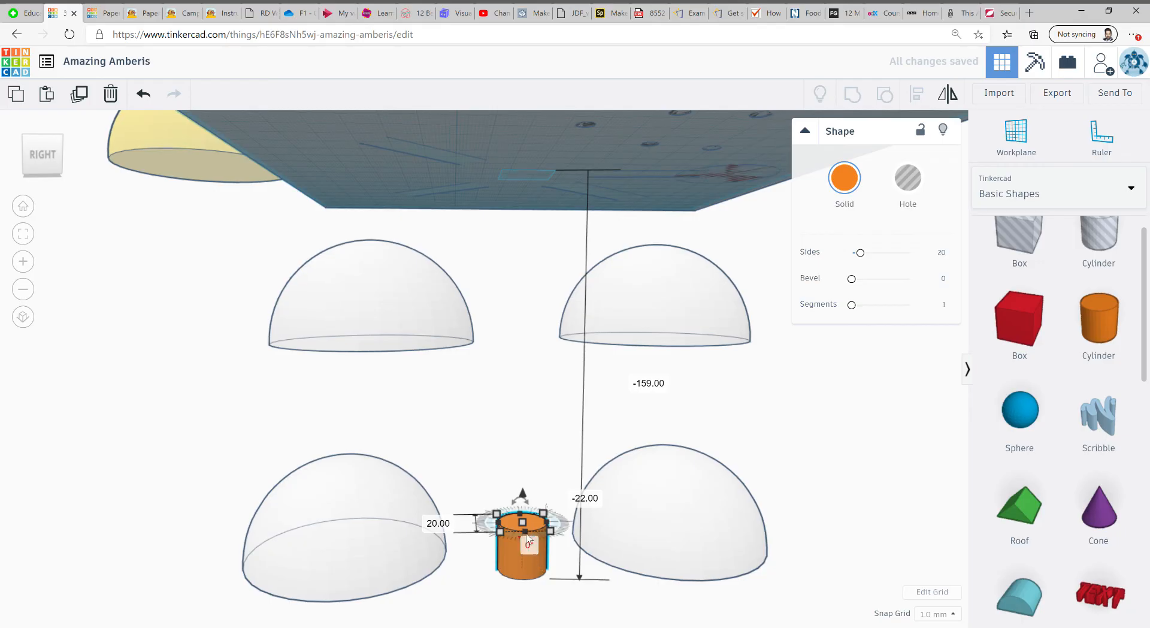
left_click_drag(516, 468, 516, 151)
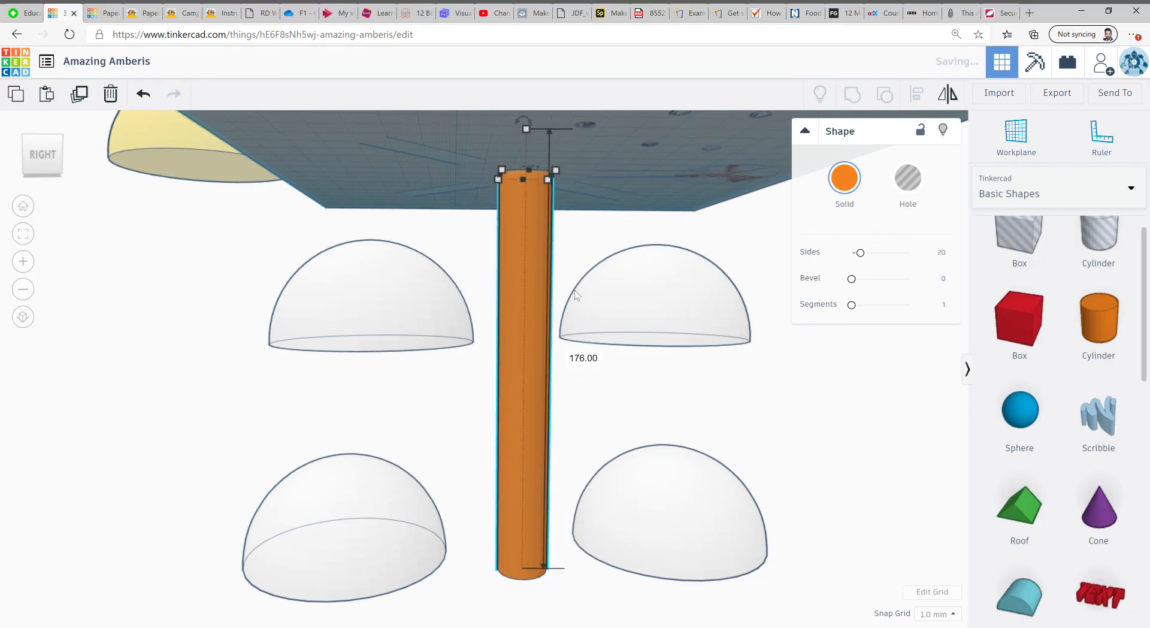
right_click_drag(574, 290, 551, 359)
scroll(575, 323, "down", 4)
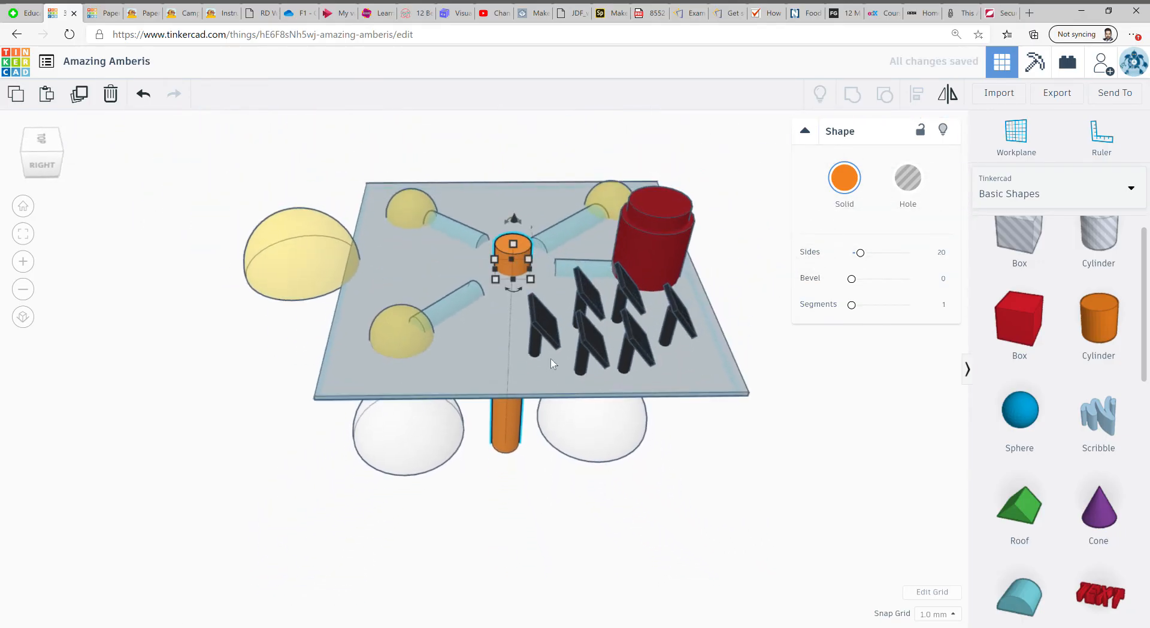
left_click_drag(332, 256, 537, 257)
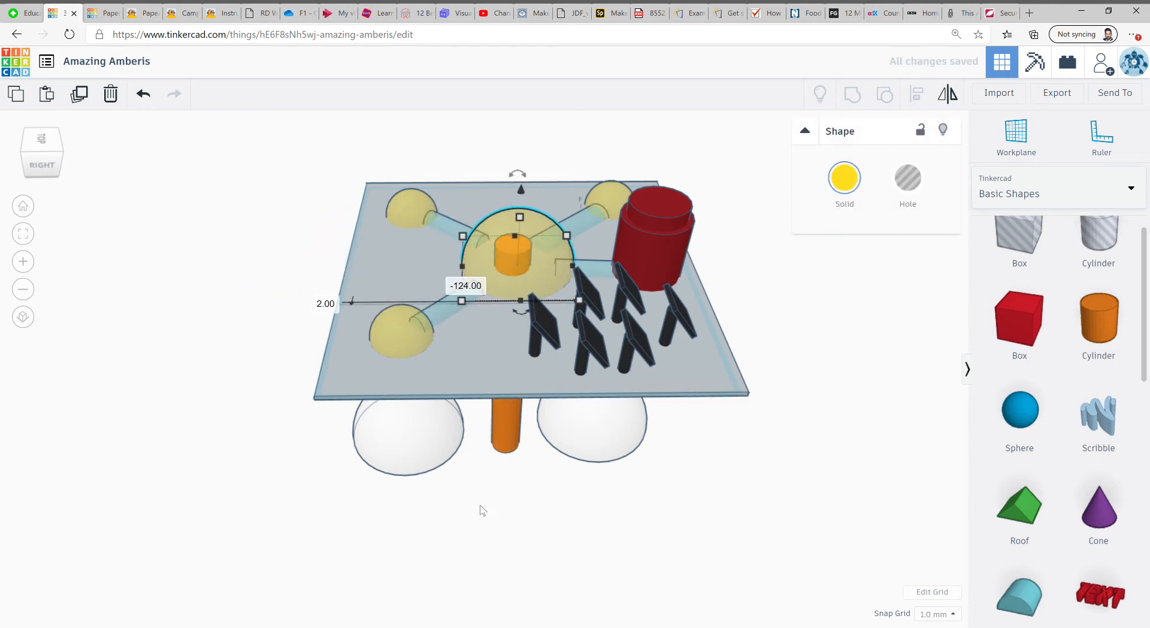
- Recolour the tall orange column blue and make it transparent
right_click_drag(477, 509, 506, 469)
left_click(507, 413)
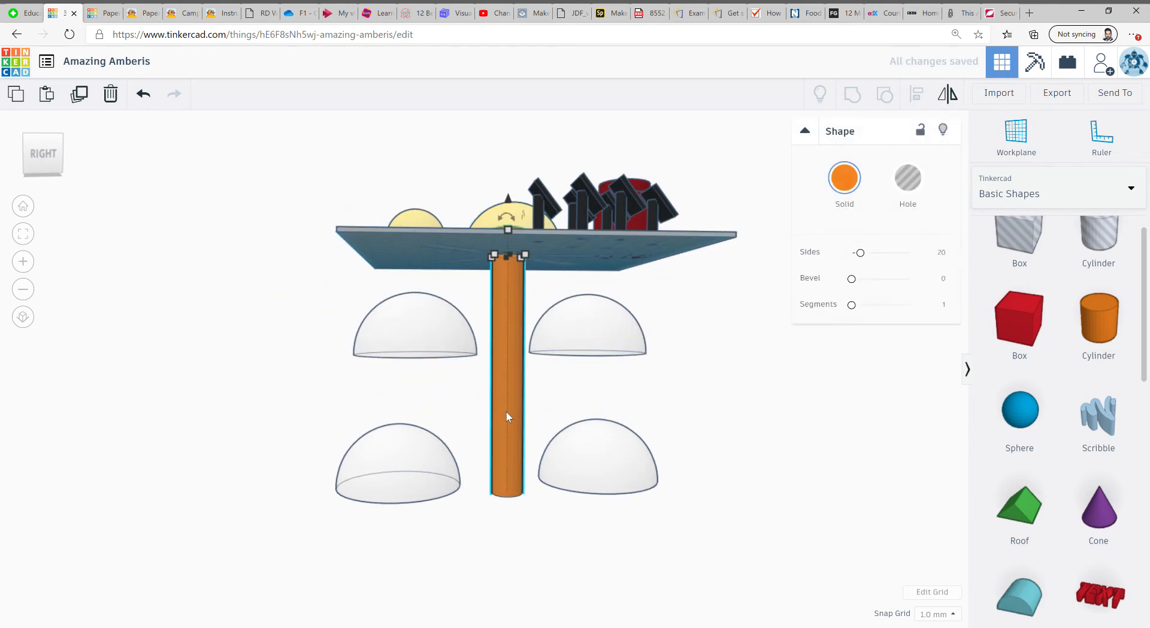
left_click(845, 178)
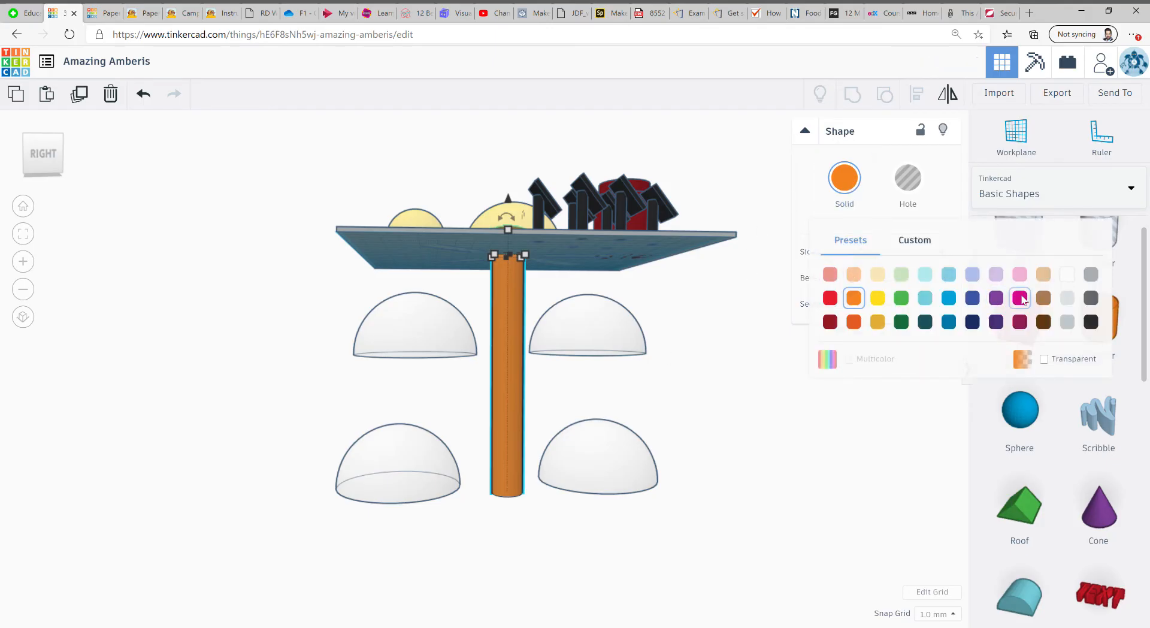
left_click(949, 298)
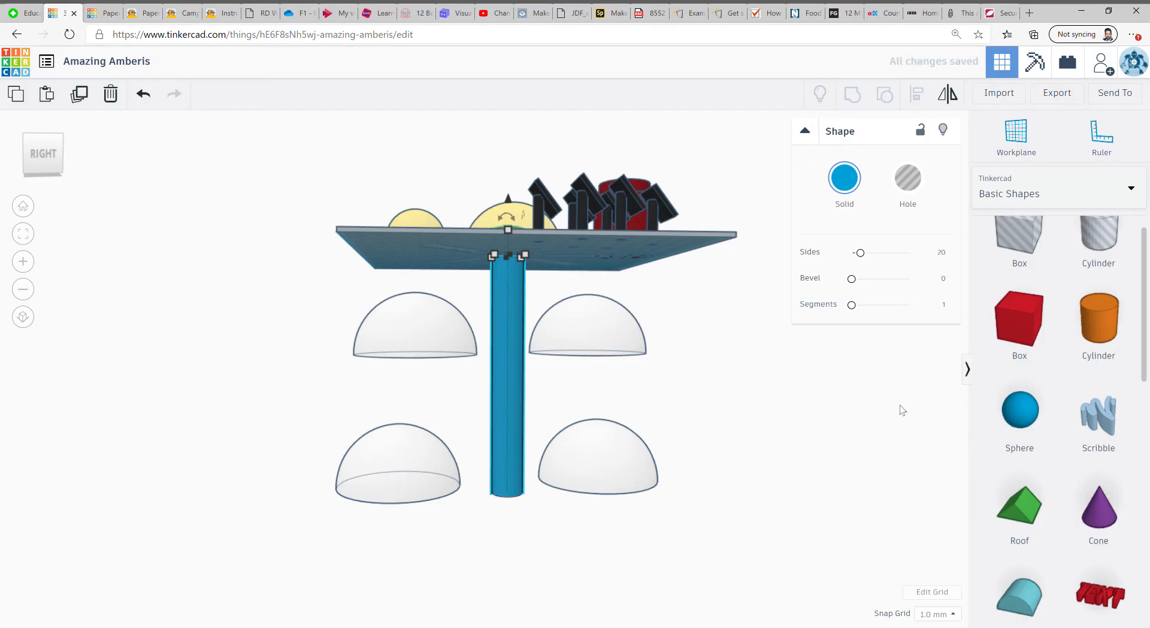
left_click(838, 183)
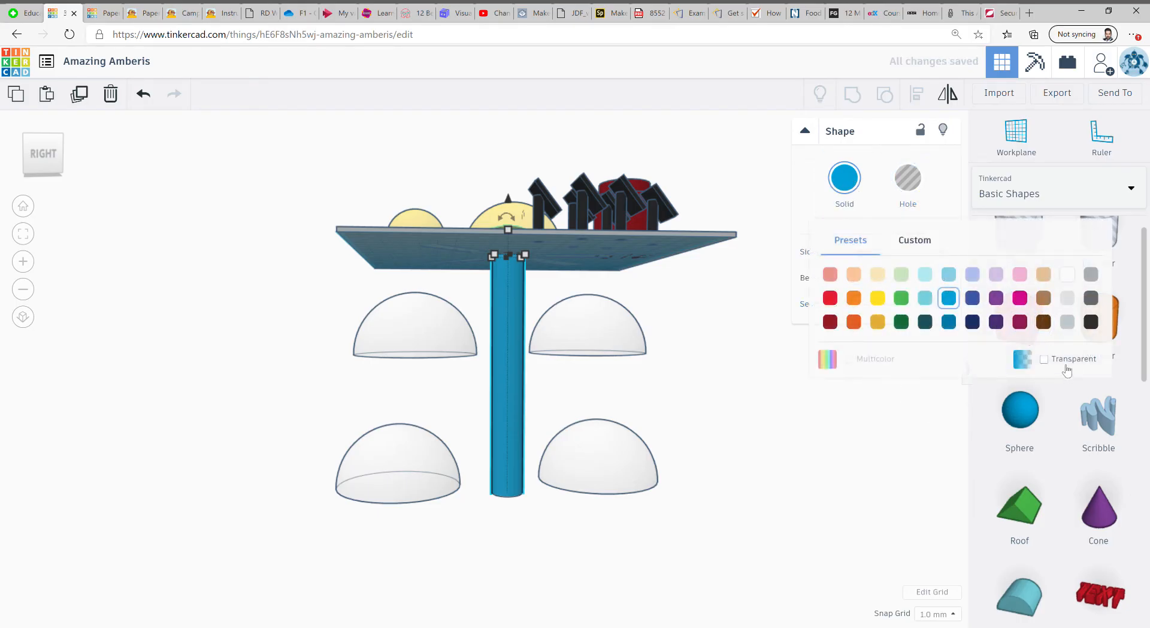
left_click(1044, 360)
left_click(725, 398)
- Nudge the upper white half sphere below the small yellow domes two increments toward the blue column
right_click_drag(531, 403, 470, 424)
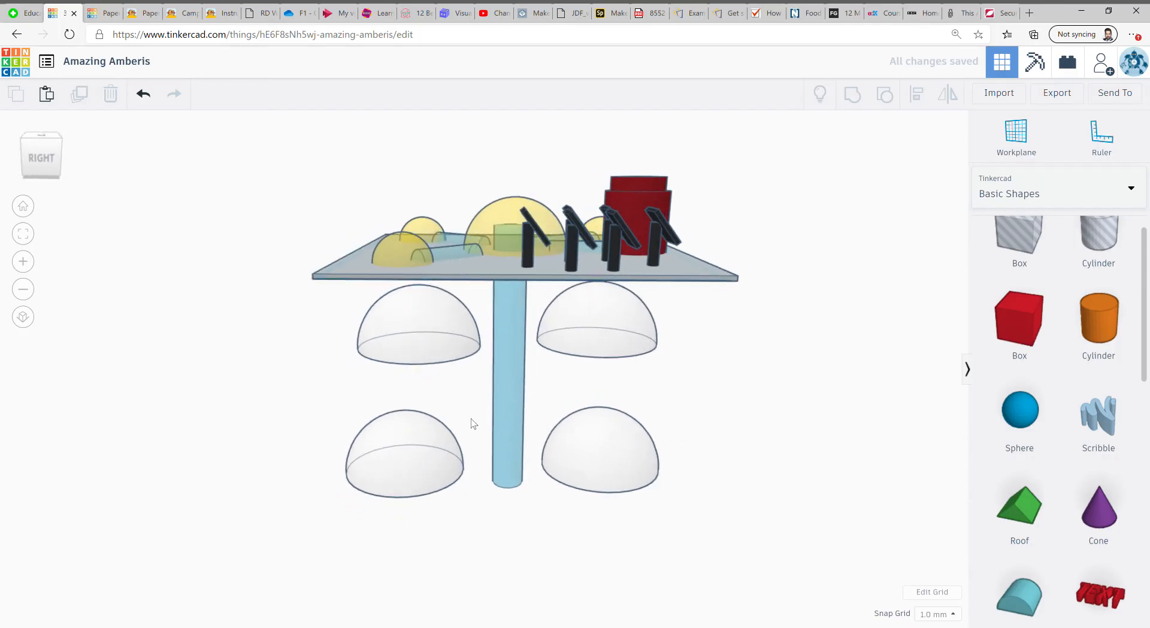
left_click(405, 334)
key("Right")
key("Right")
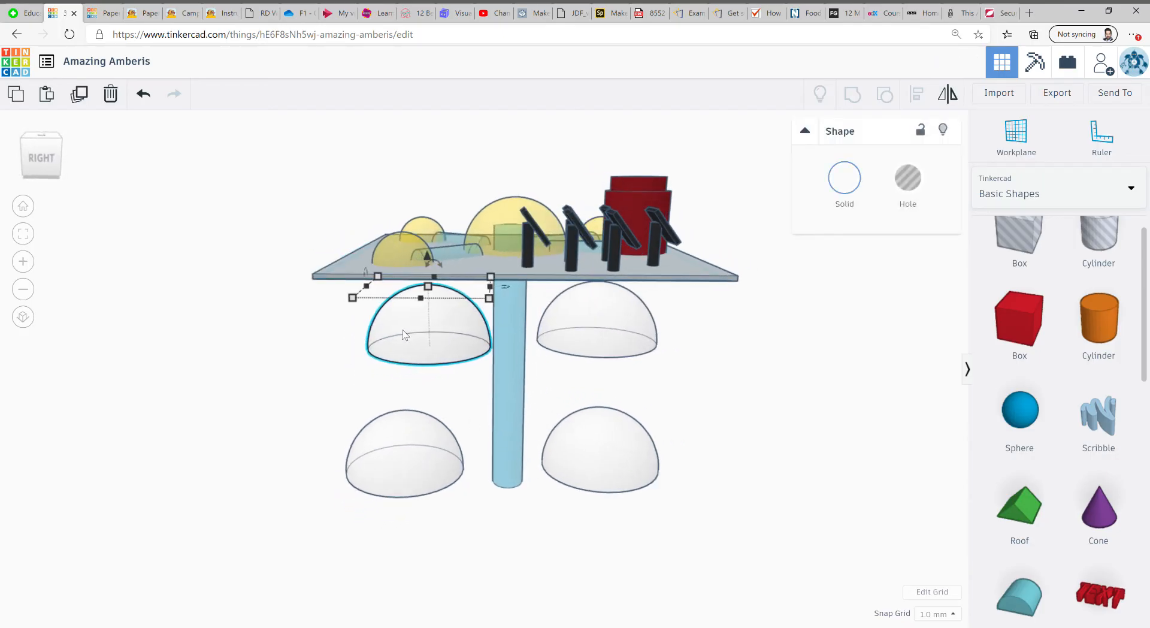
- Move the upper white half sphere below the solar panels in toward the blue column
right_click_drag(404, 334, 420, 384)
left_click(630, 345)
left_click_drag(630, 346, 602, 335)
right_click_drag(534, 416, 198, 398)
right_click_drag(569, 383, 725, 404)
left_click_drag(593, 353, 517, 357)
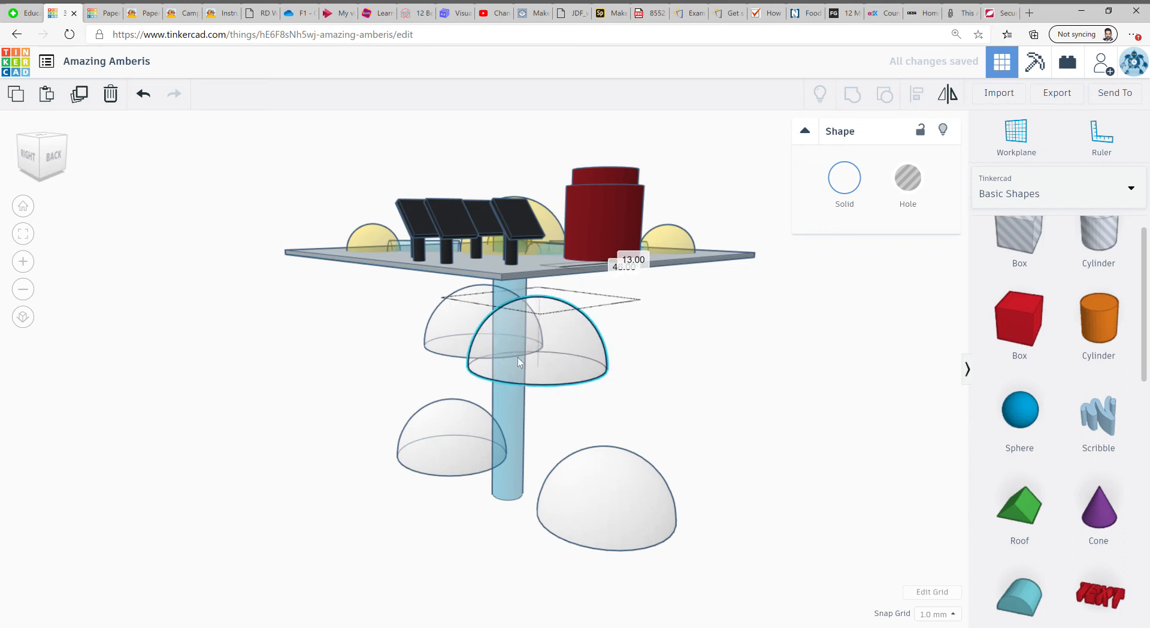
- Nudge that upper half sphere eight increments so it sits beside the blue column, opposite the other upper one
right_click_drag(518, 357, 599, 441)
key("Right")
key("Right")
key("Right")
key("Right")
key("Right")
key("Right")
key("Right")
key("Right")
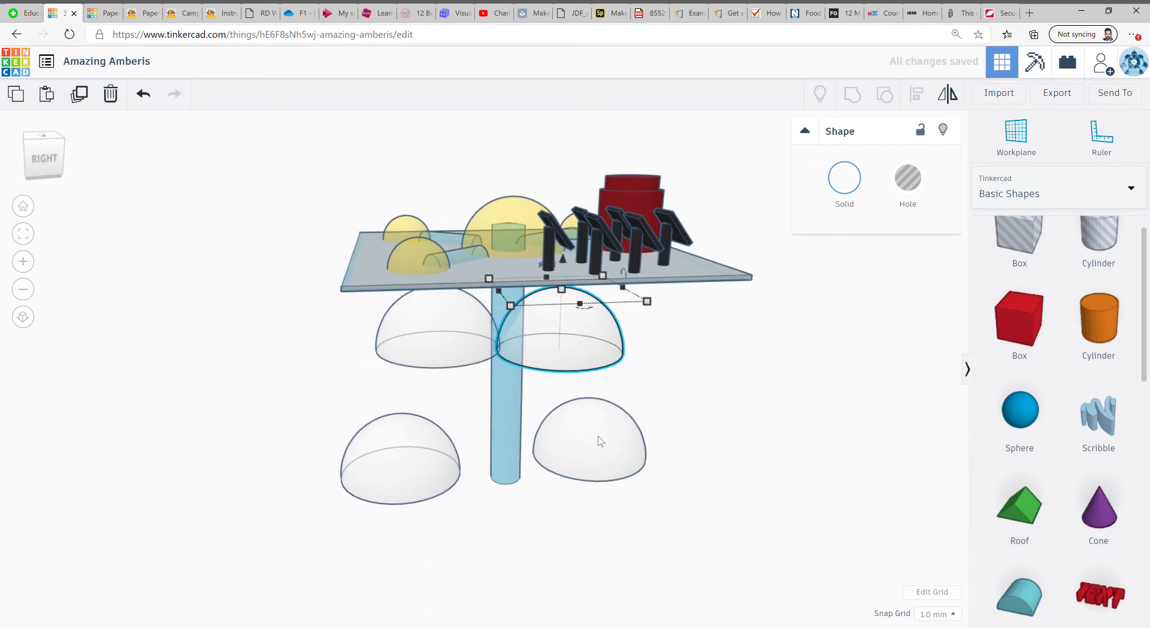
- Move the two lower white half spheres in against the blue column, one on each side
right_click_drag(465, 427, 536, 473)
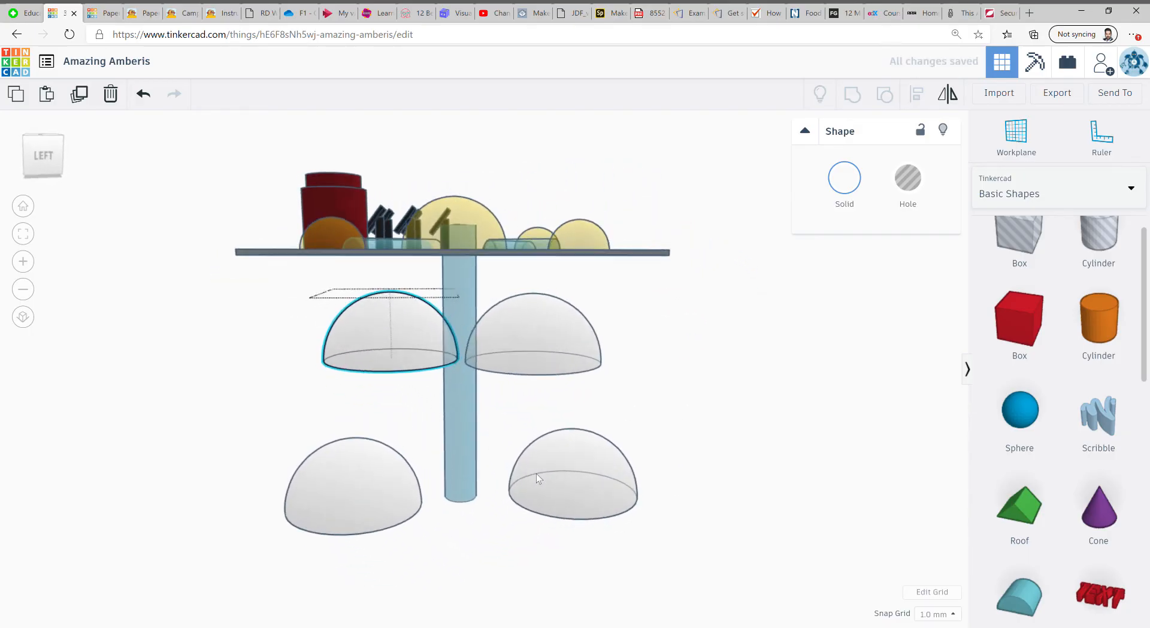
left_click(535, 471)
left_click_drag(535, 471, 529, 467)
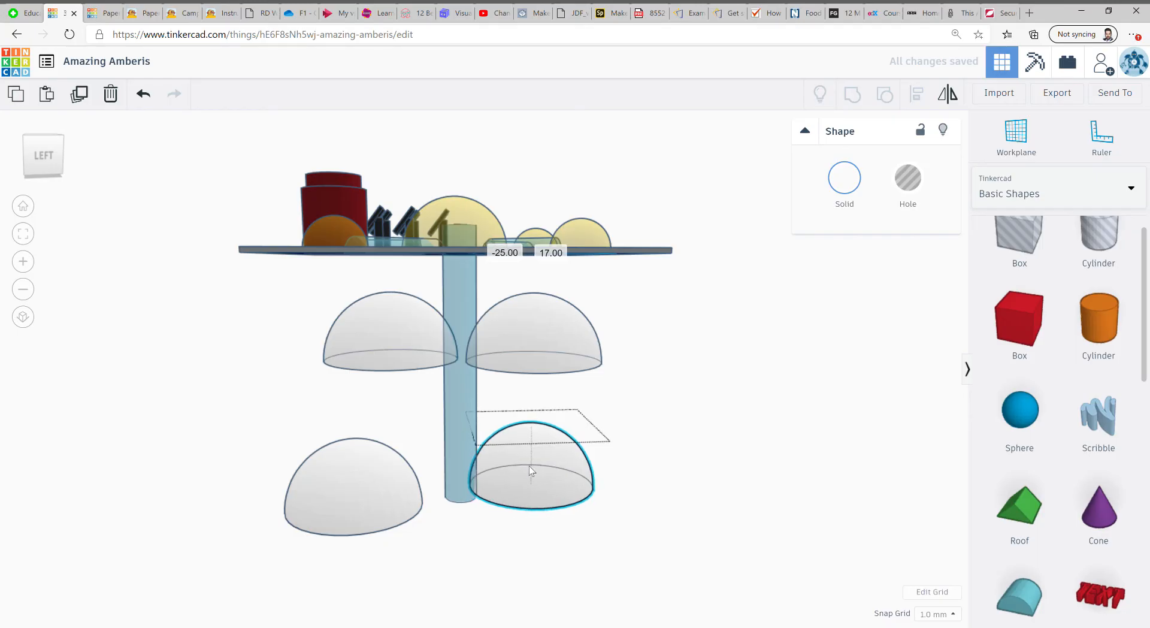
left_click_drag(344, 497, 383, 470)
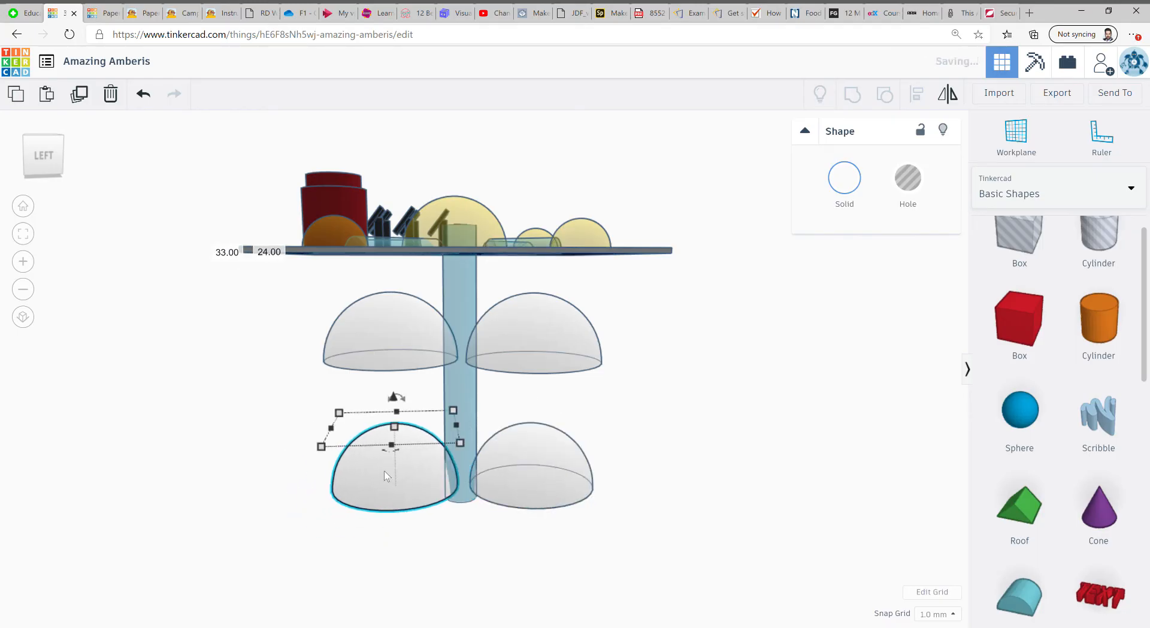
- Examine from several sides how the four white half spheres sit around the blue column
right_click_drag(383, 469, 457, 508)
left_click(752, 433)
right_click_drag(752, 434, 572, 439)
scroll(585, 359, "up", 2)
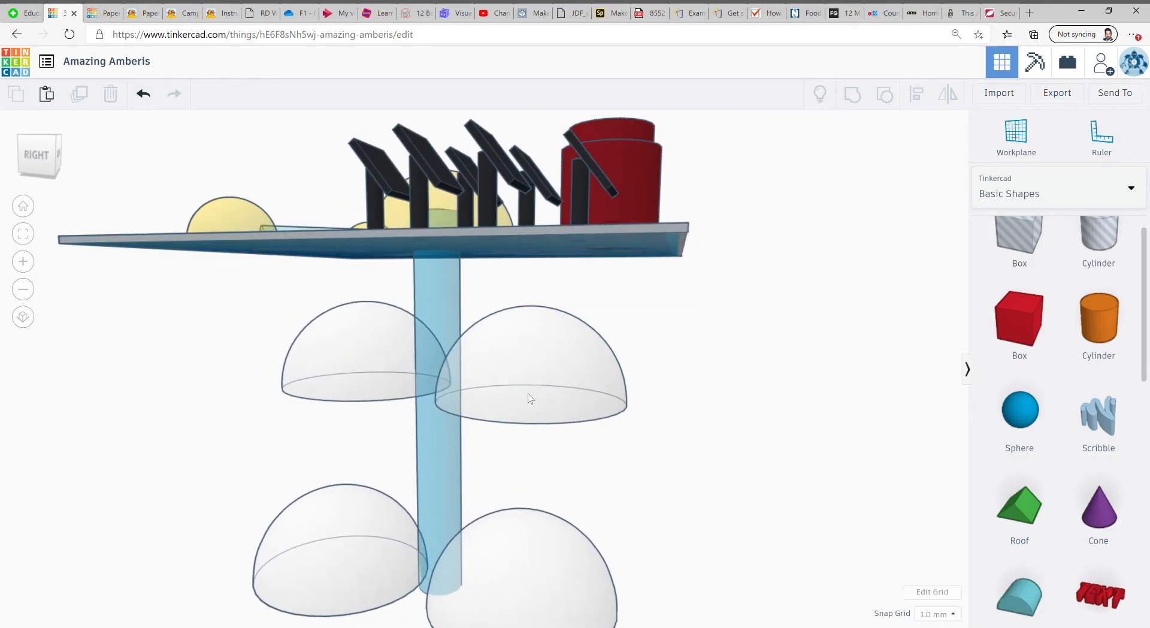
right_click_drag(527, 398, 439, 465)
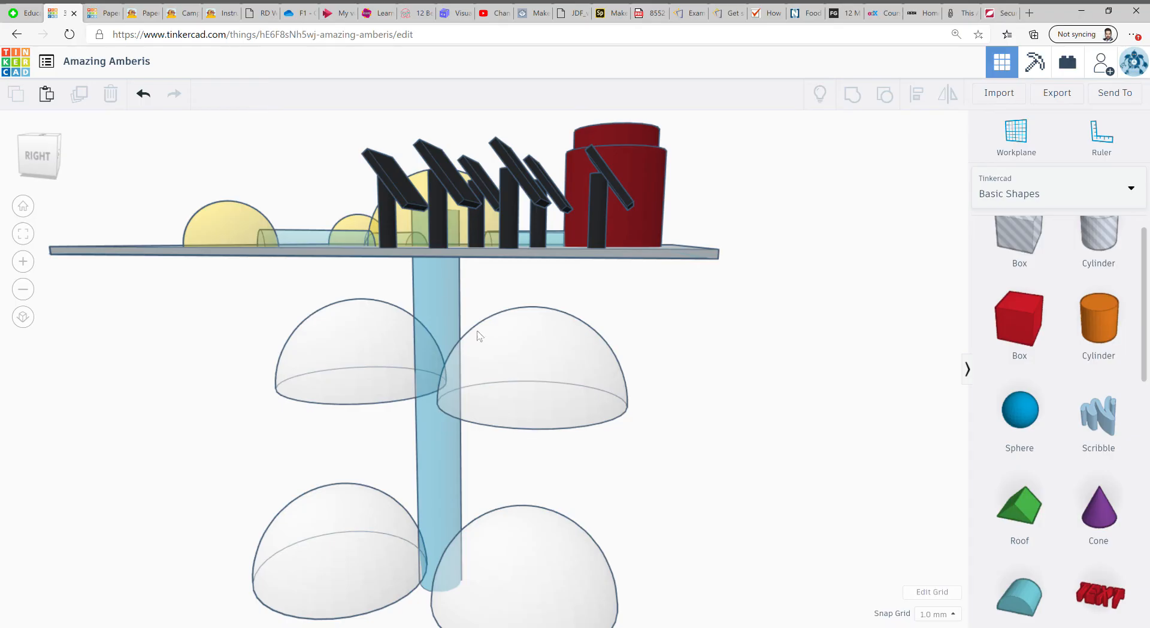
scroll(420, 359, "down", 3)
right_click_drag(379, 380, 583, 364)
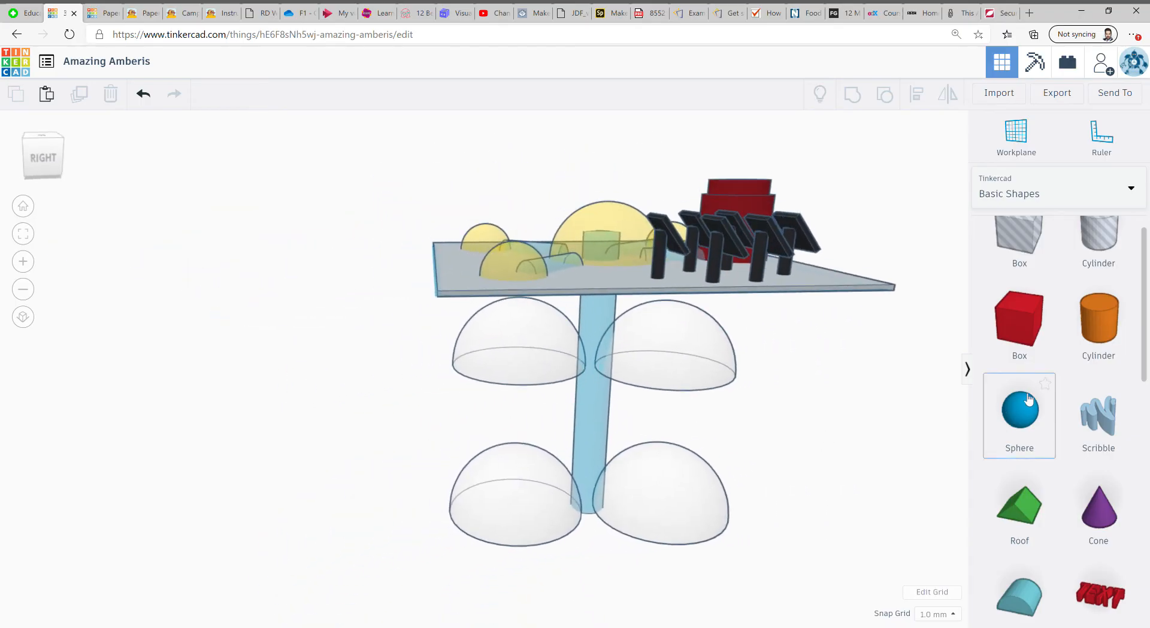
- Place a red box in front of the settlement and enlarge it proportionally to a 111 by 111 mm base
scroll(1029, 399, "down", 10)
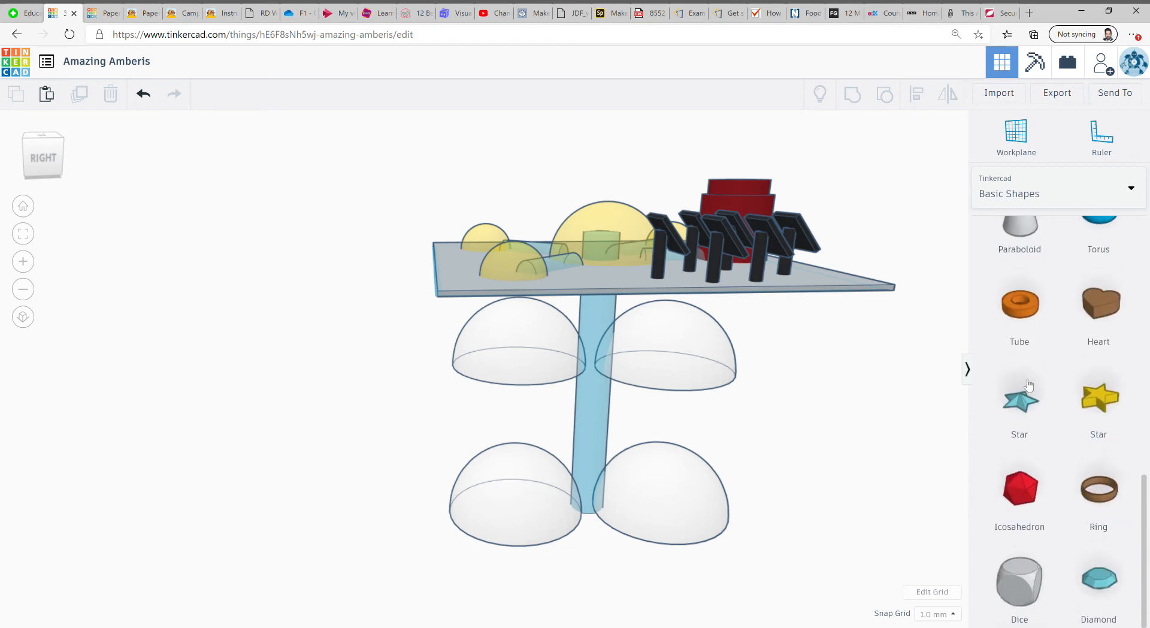
scroll(1029, 384, "up", 10)
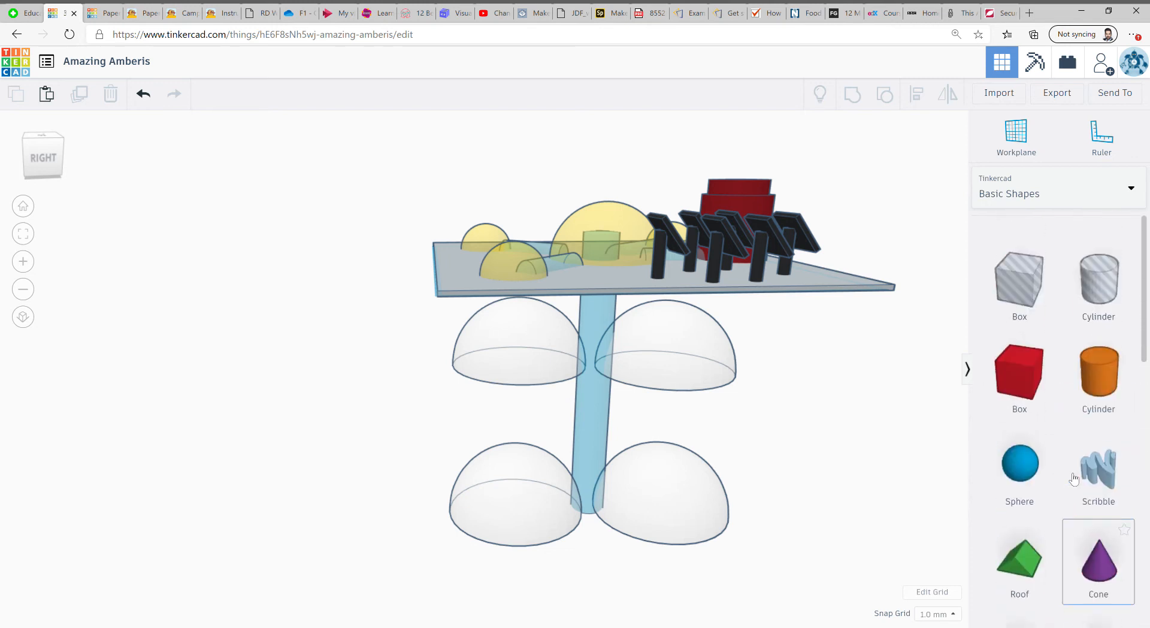
scroll(1029, 363, "down", 1)
left_click_drag(1029, 363, 875, 517)
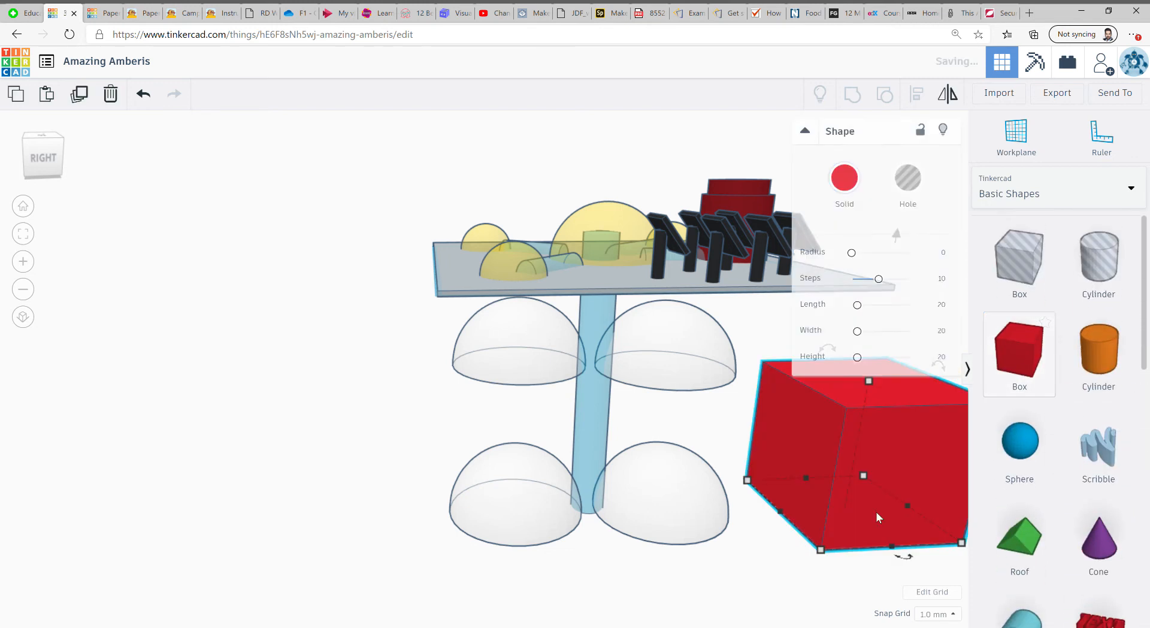
right_click_drag(875, 516, 791, 499)
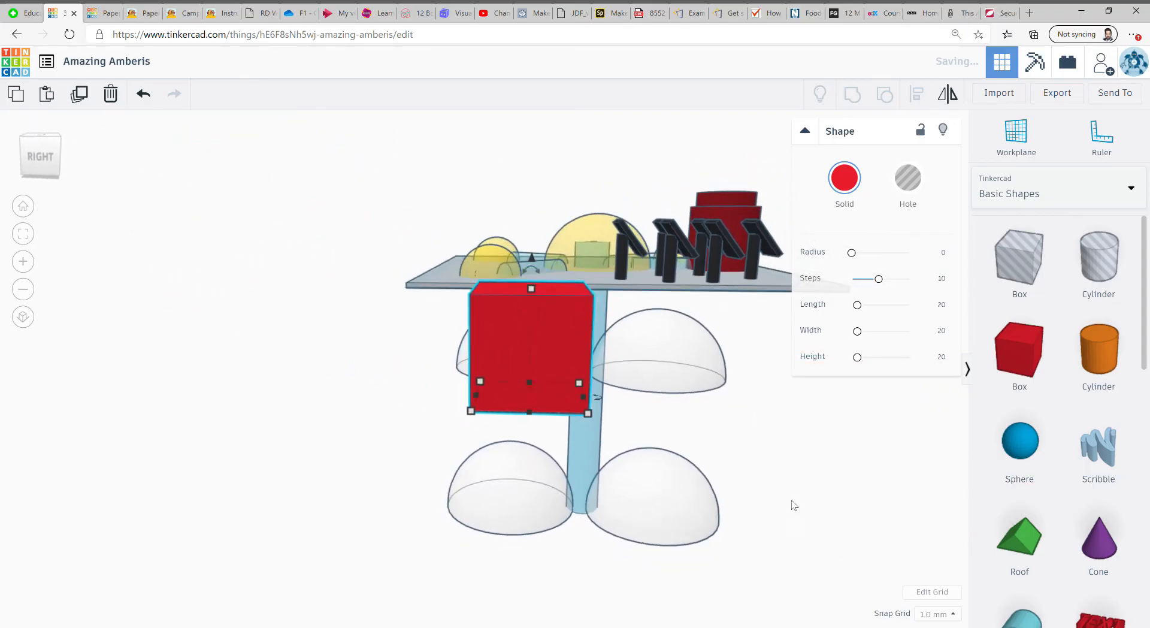
scroll(792, 499, "down", 4)
left_click_drag(515, 366, 724, 350)
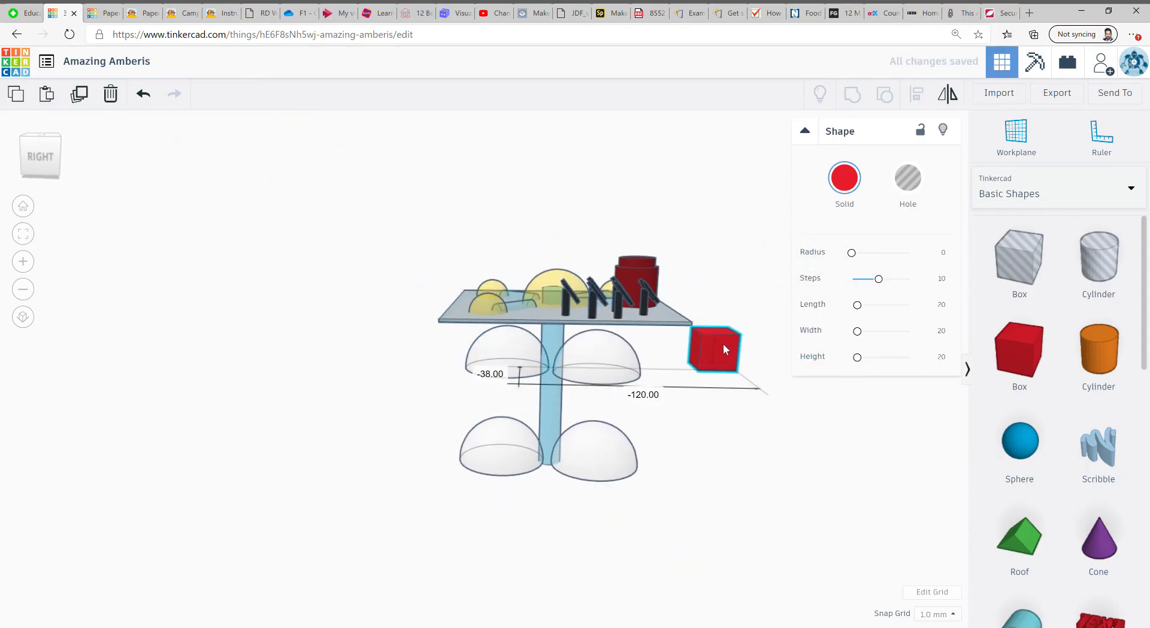
left_click_drag(704, 398, 644, 466)
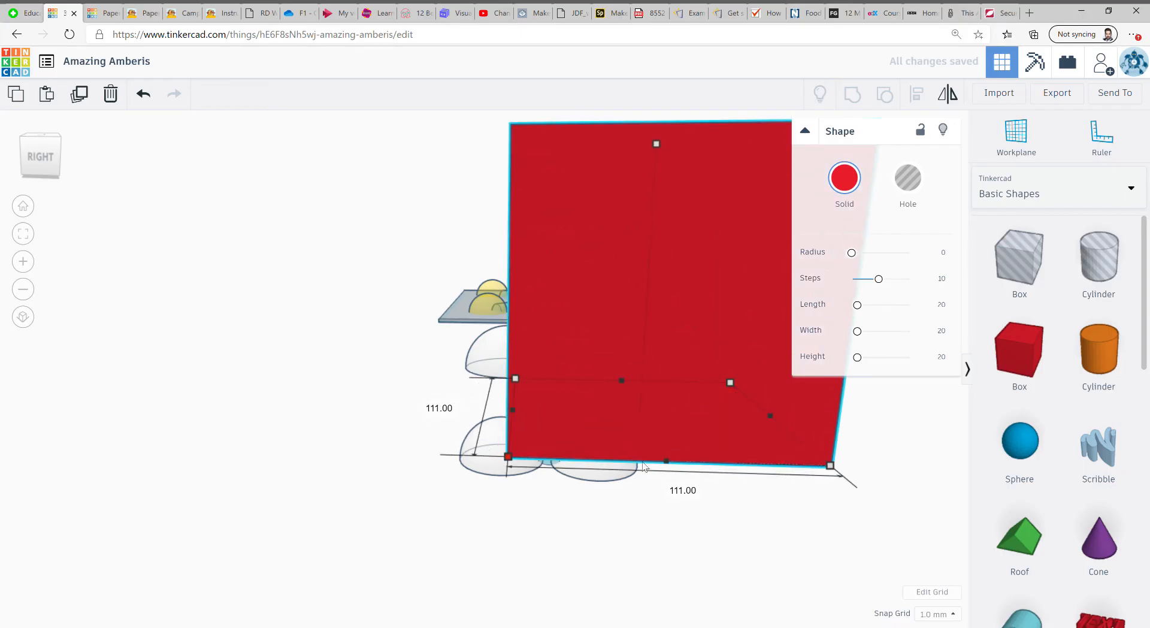
middle_click_drag(689, 399, 619, 423)
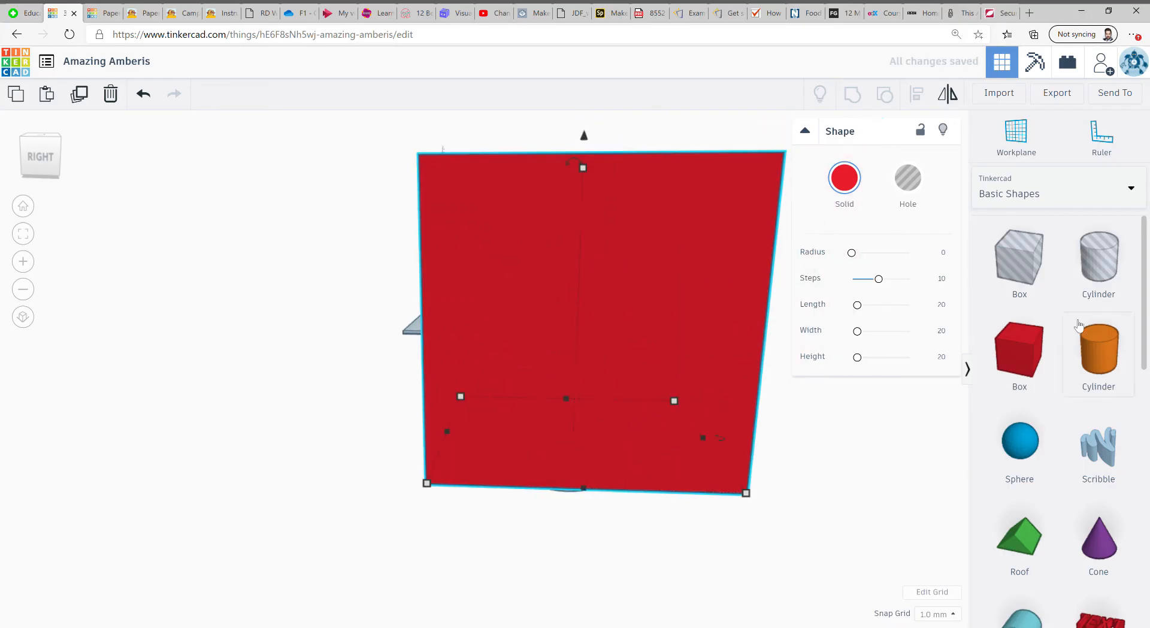
- Place a 103 mm wide hole box across the red box's lower front and stack three duplicates above it at 25 mm spacing
left_click(910, 398)
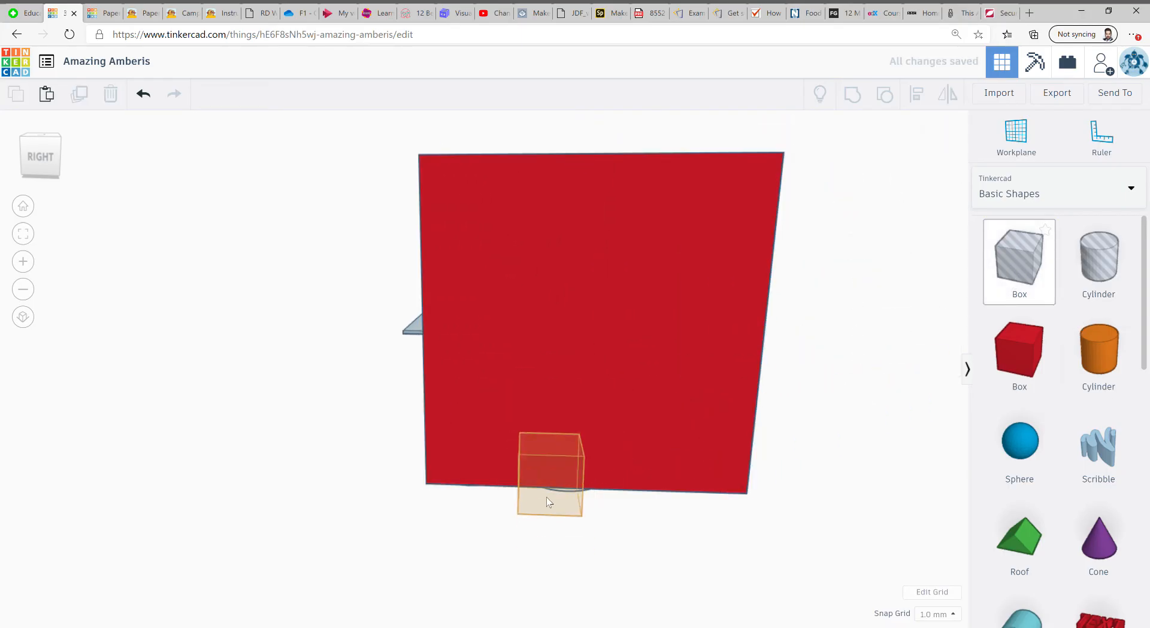
left_click(465, 487)
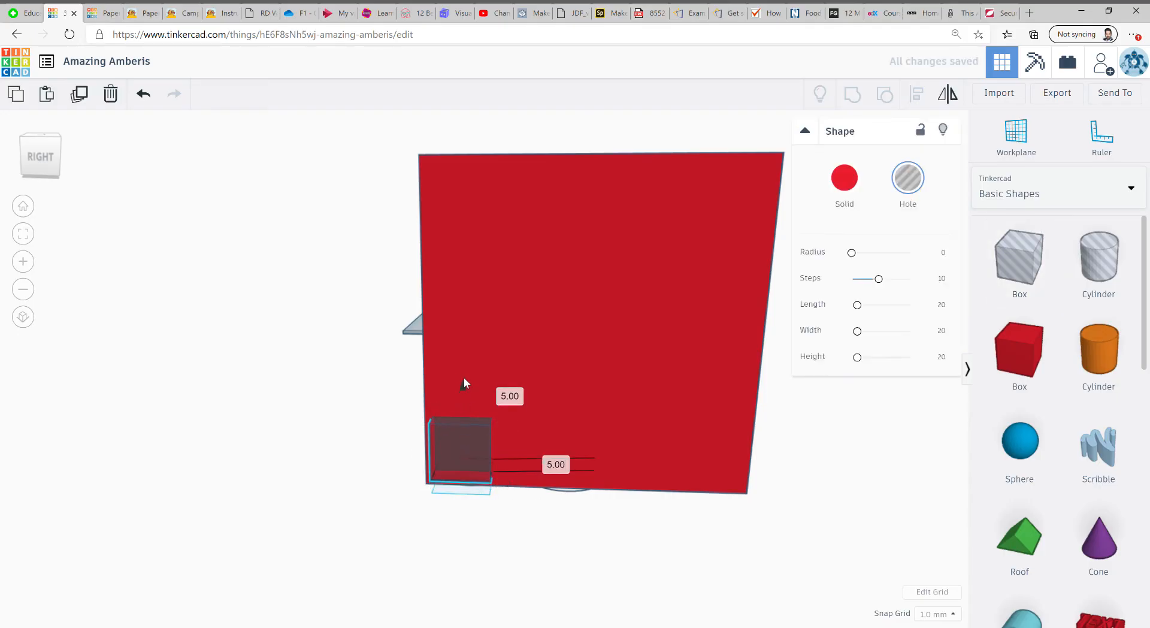
left_click_drag(493, 470, 720, 461)
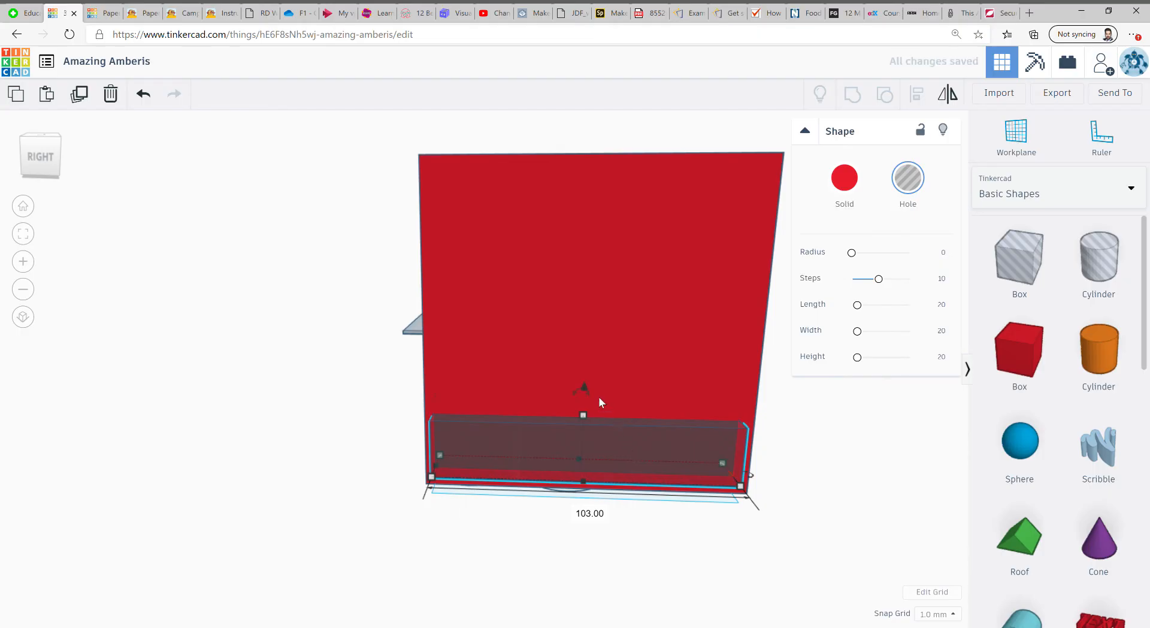
left_click_drag(585, 387, 613, 143)
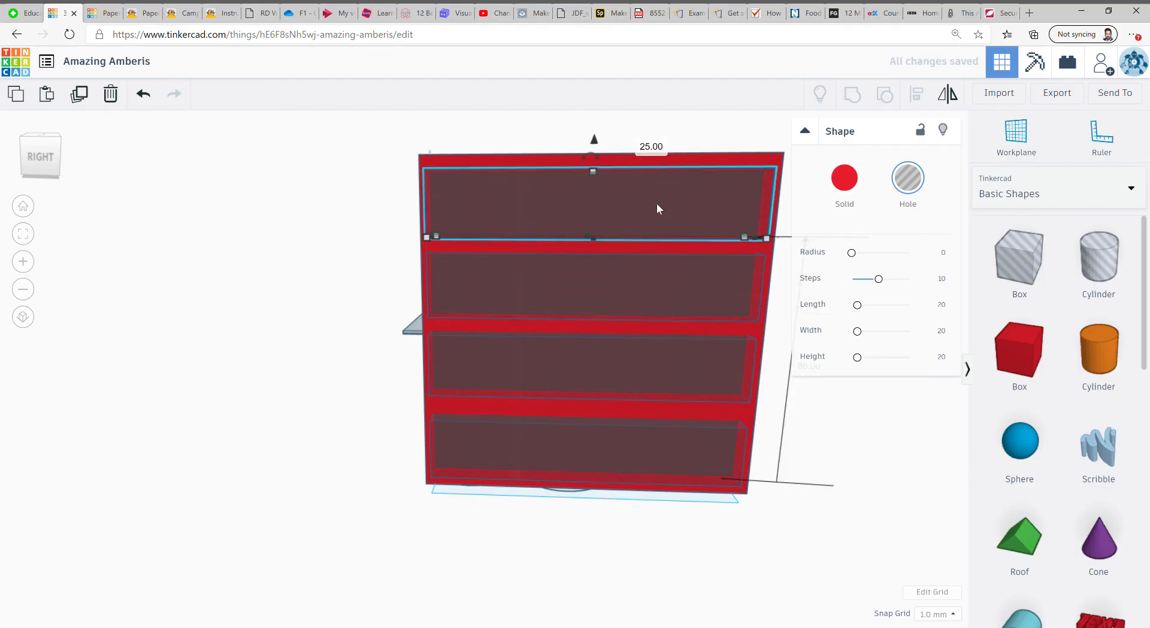
- Group the red box with its four hole boxes to cut the openings
right_click_drag(383, 422, 743, 166)
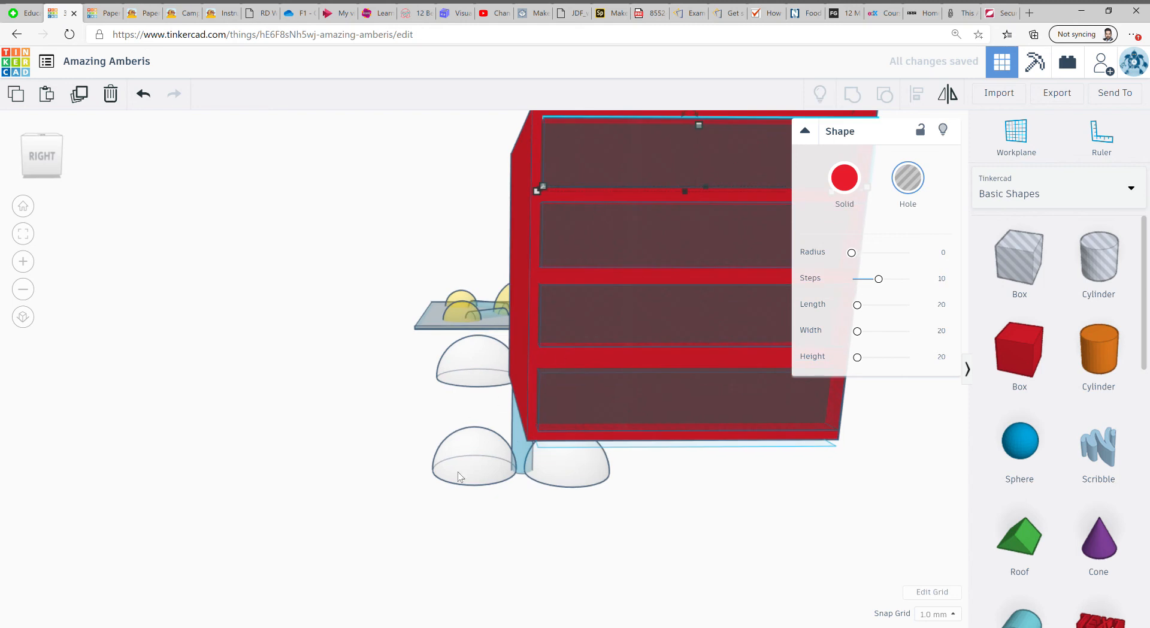
right_click_drag(462, 477, 280, 365)
scroll(532, 376, "down", 3)
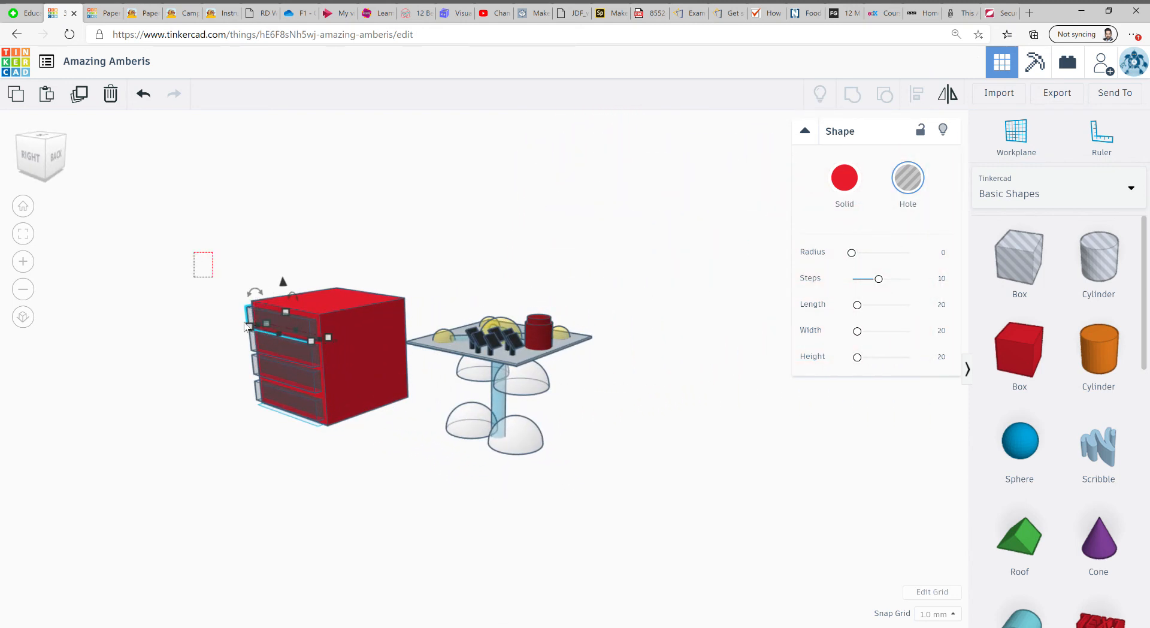
left_click_drag(393, 469, 393, 469)
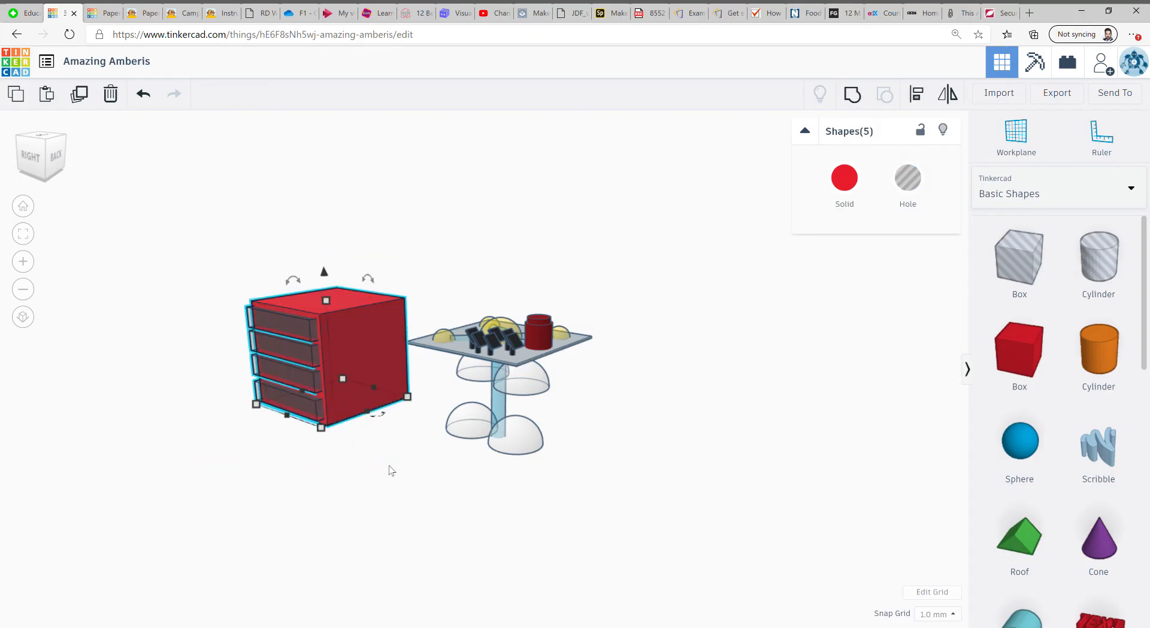
left_click(854, 96)
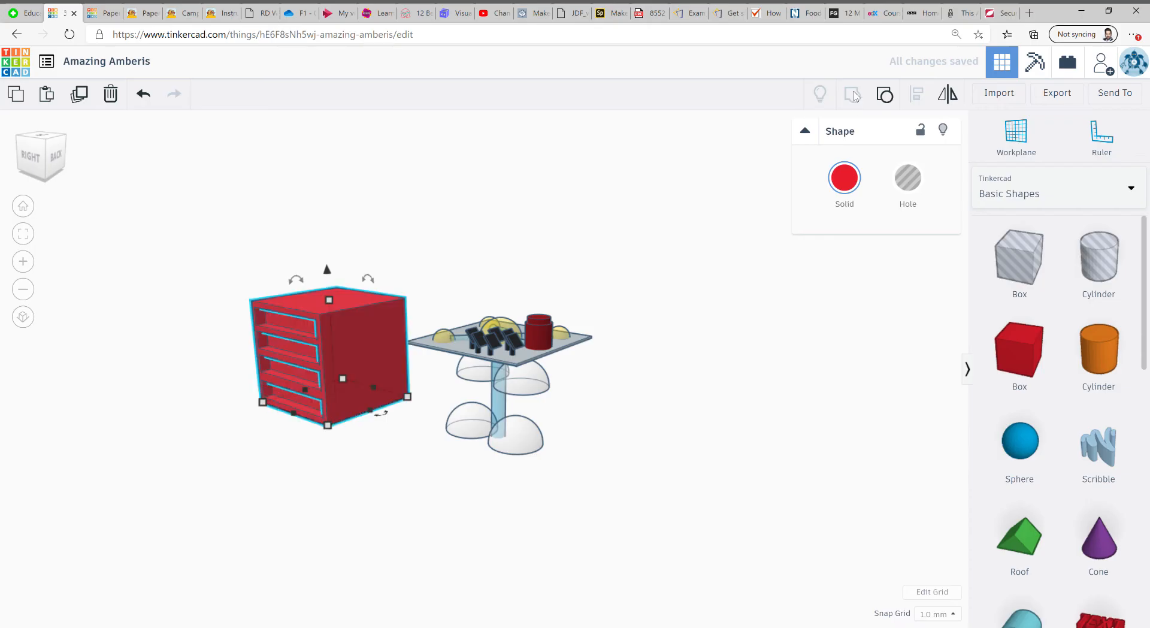
- Inspect the depth of the cut openings and undo the grouping
right_click_drag(294, 468, 326, 444)
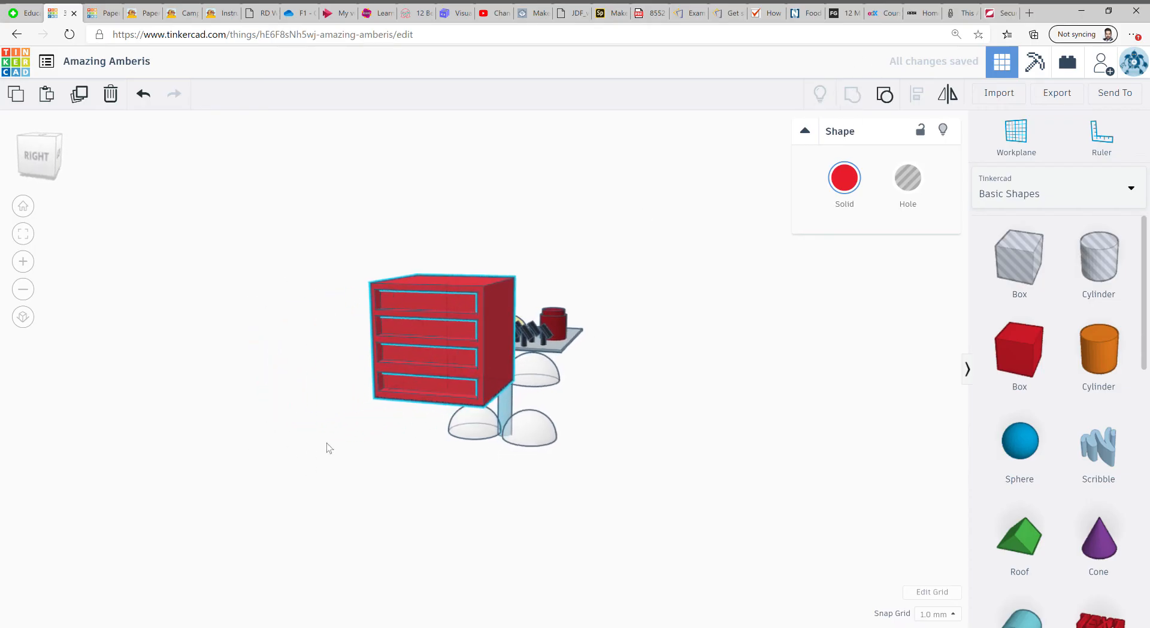
scroll(368, 401, "up", 5)
right_click_drag(368, 400, 376, 321)
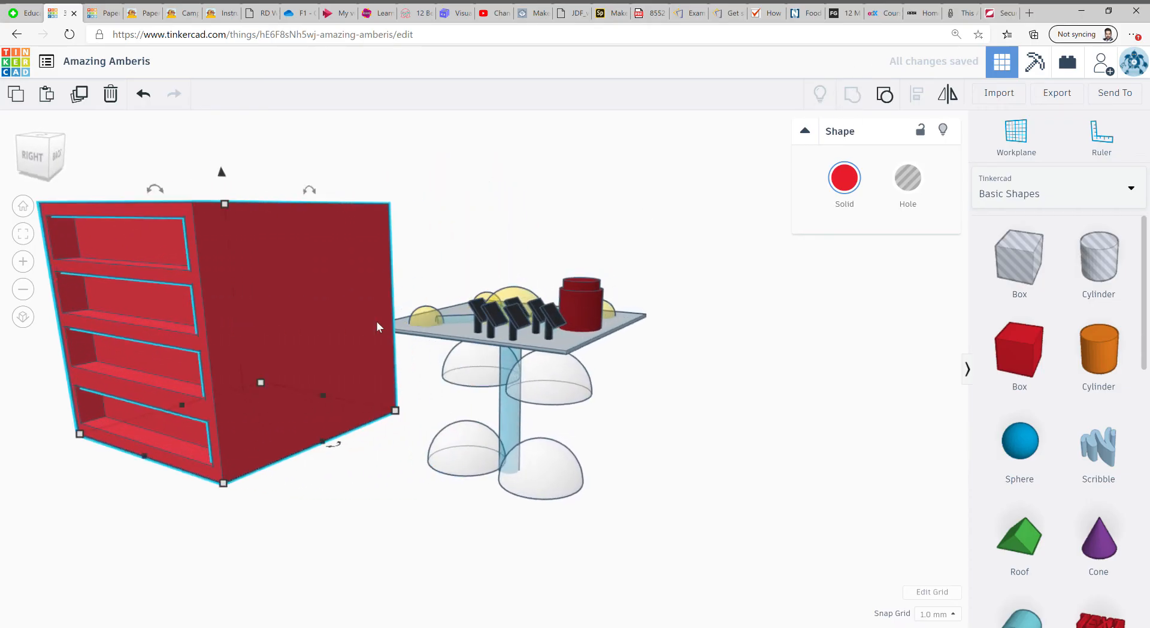
left_click(148, 101)
- Select the four hole boxes together and extend them deeper toward the back of the red box
middle_click_drag(171, 224, 305, 263)
left_click(290, 314)
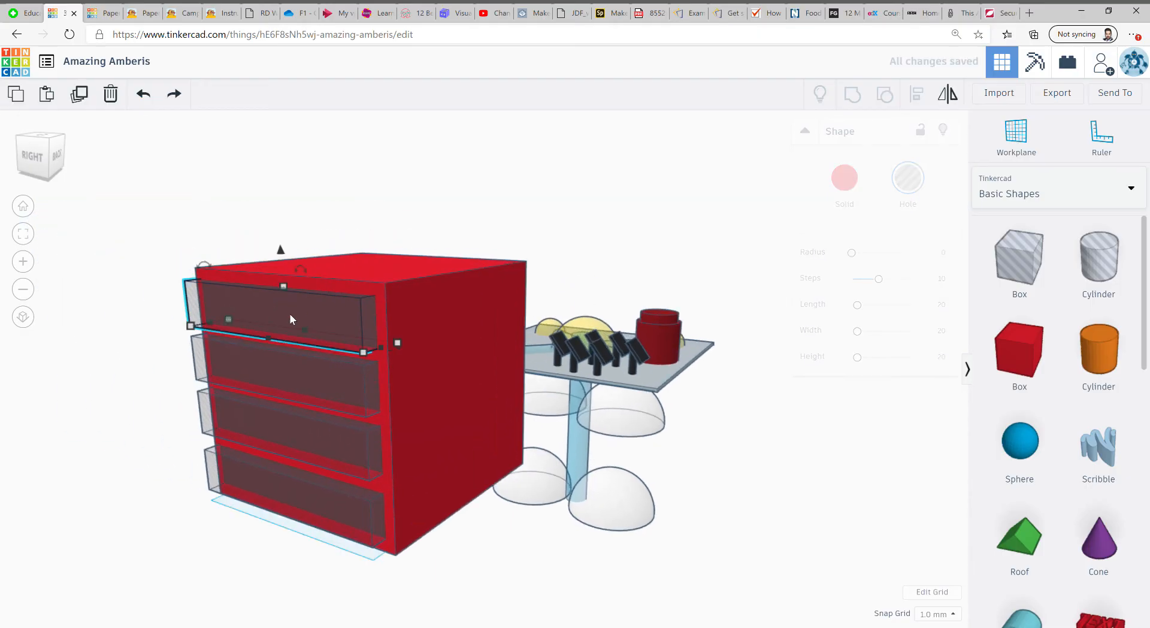
left_click(323, 391, "shift")
left_click(336, 445, "shift")
left_click(344, 495, "shift")
right_click_drag(536, 413, 462, 457)
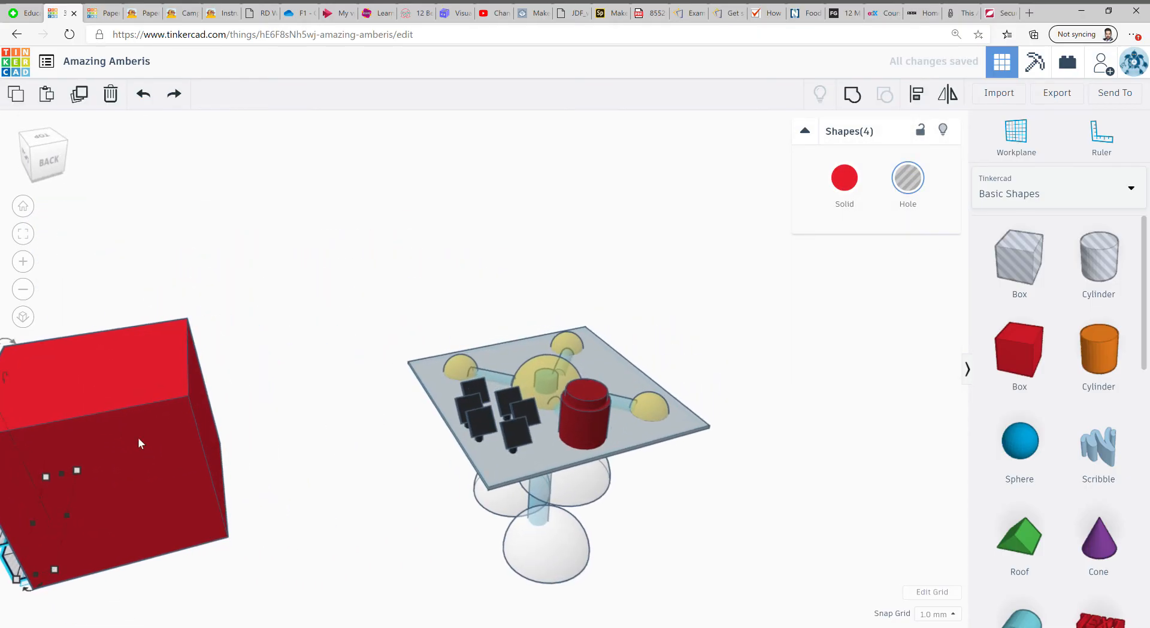
middle_click_drag(137, 443, 323, 417)
left_click_drag(198, 485, 325, 454)
right_click_drag(155, 500, 228, 465)
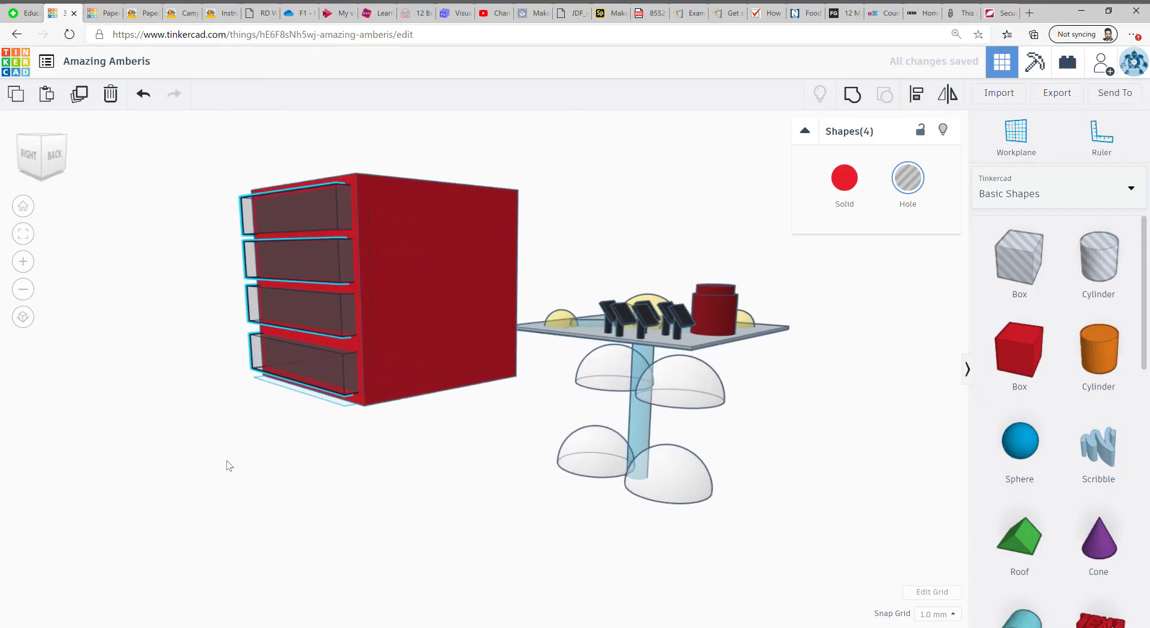
- Group the red box with the four deepened hole boxes to hollow out the floors
right_click_drag(154, 503, 191, 517)
left_click(248, 201)
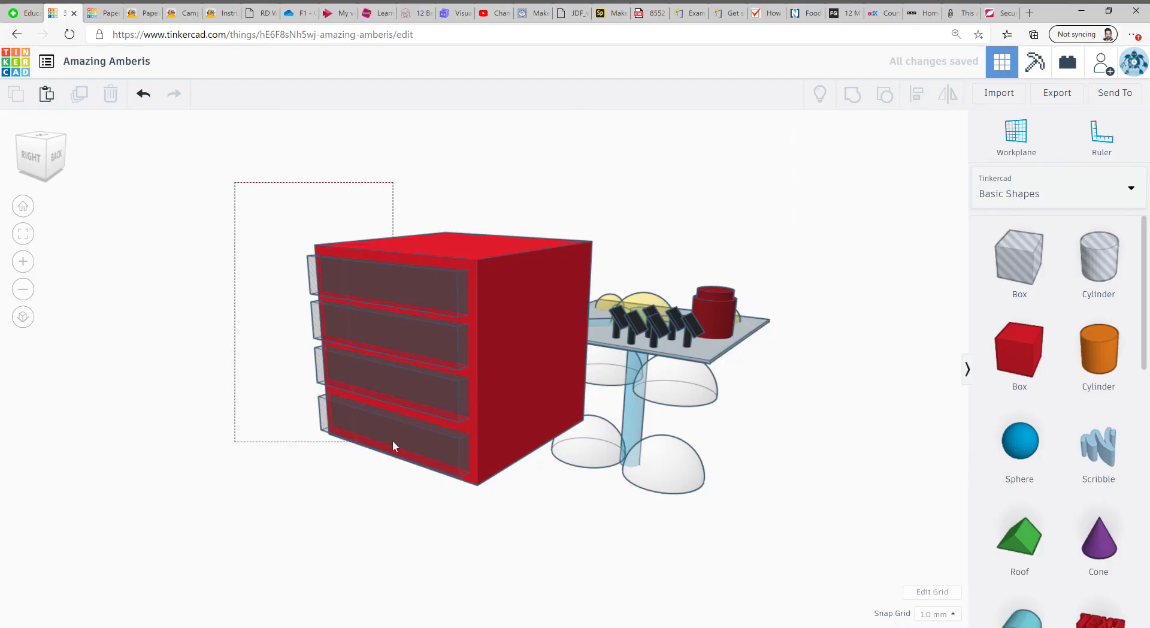
left_click_drag(393, 441, 394, 442)
left_click(852, 94)
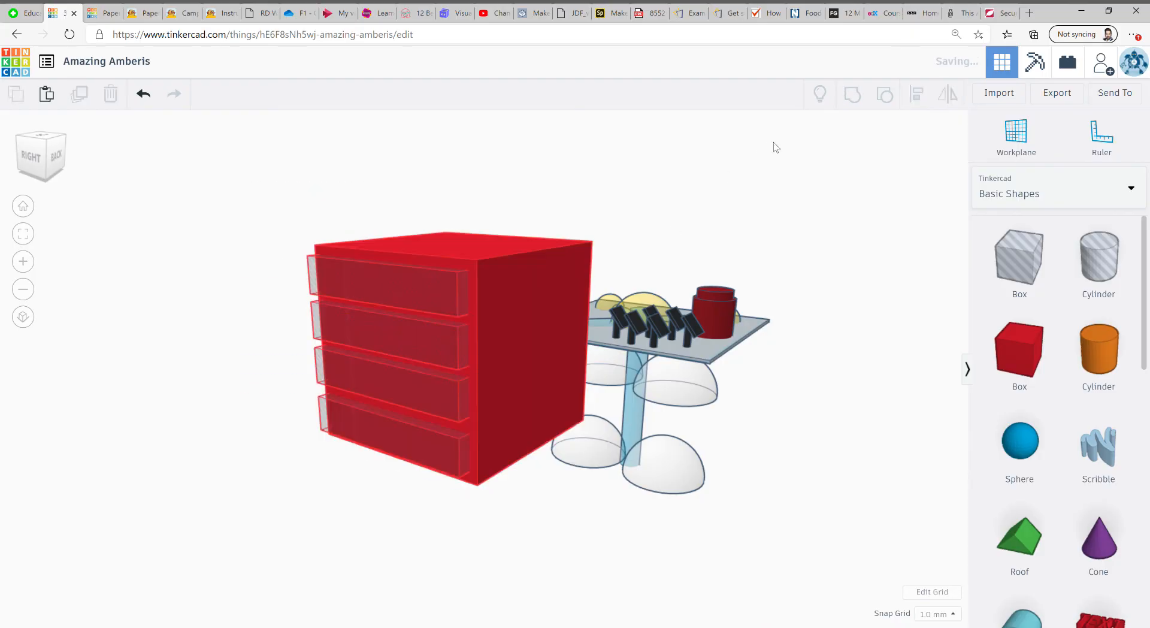
left_click(159, 442)
- Look into the hollowed red block and delete it from the design
right_click_drag(159, 441, 728, 239)
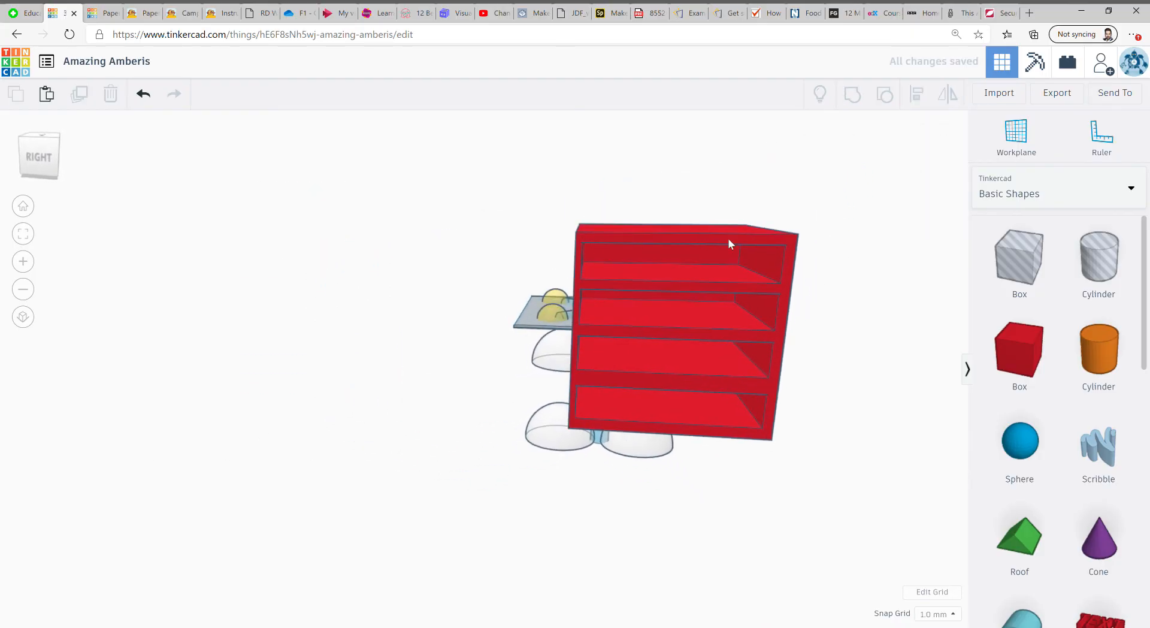
right_click_drag(551, 422, 795, 262)
left_click(799, 264)
key("Delete")
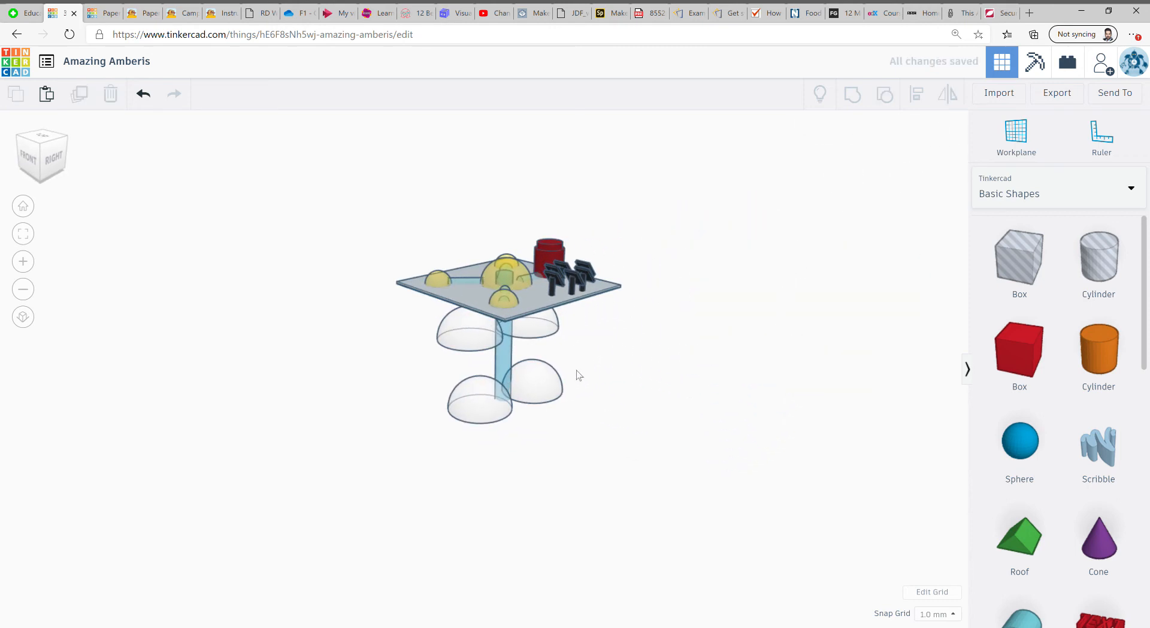
- Look through the ready-made furniture in the OMSI hangout space shape collection
scroll(548, 380, "up", 5)
left_click(1048, 190)
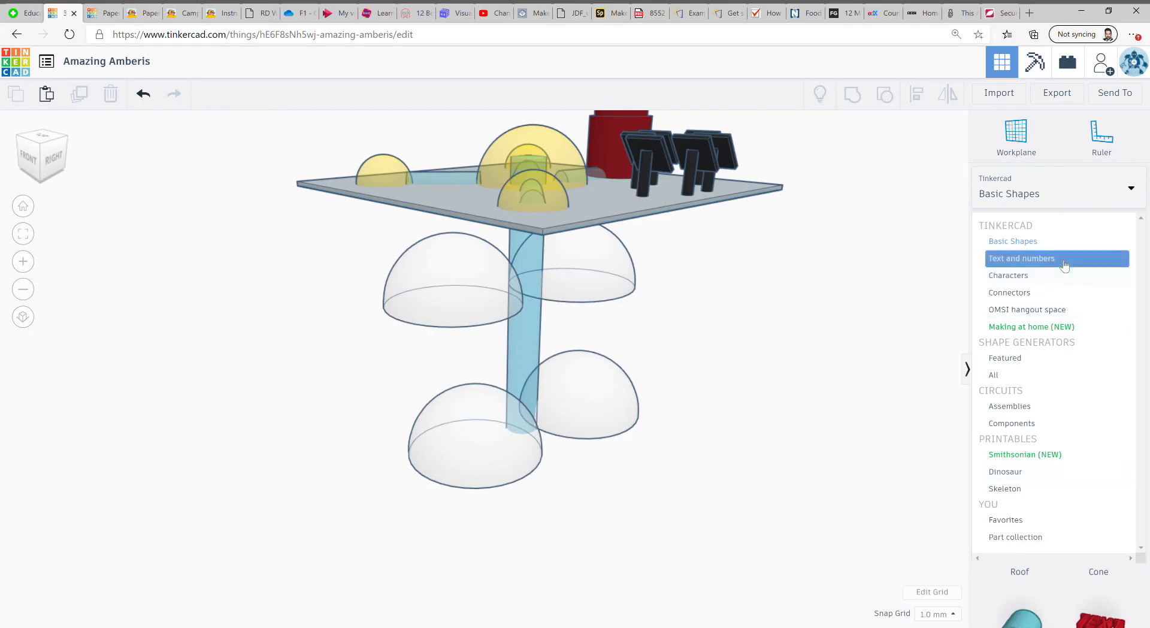
left_click(1048, 310)
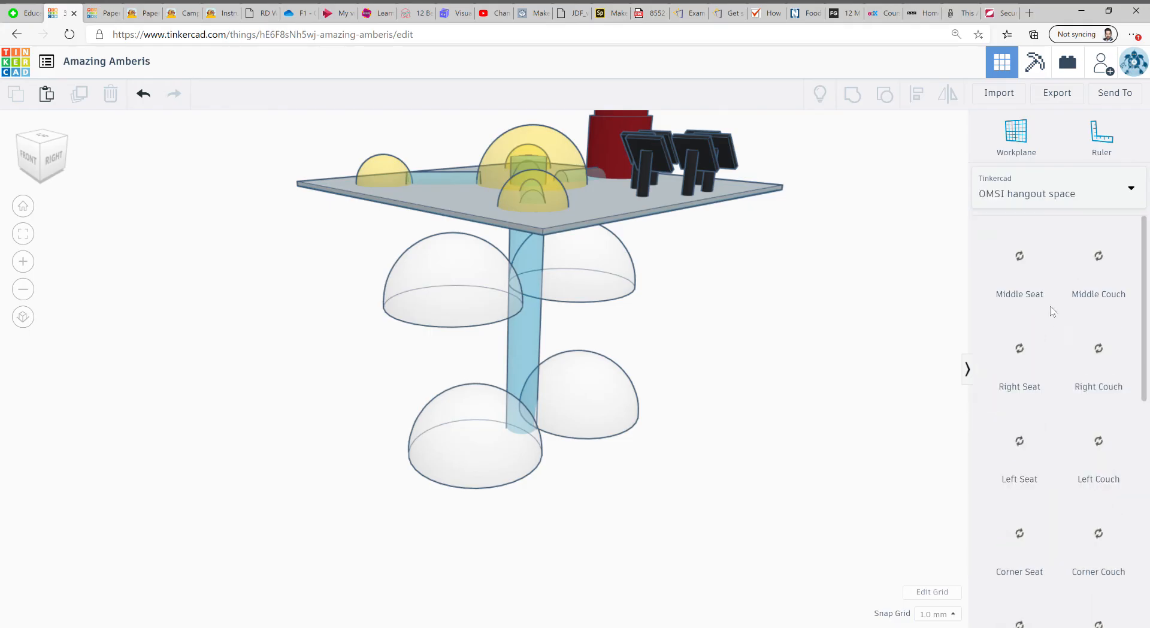
scroll(1089, 340, "down", 6)
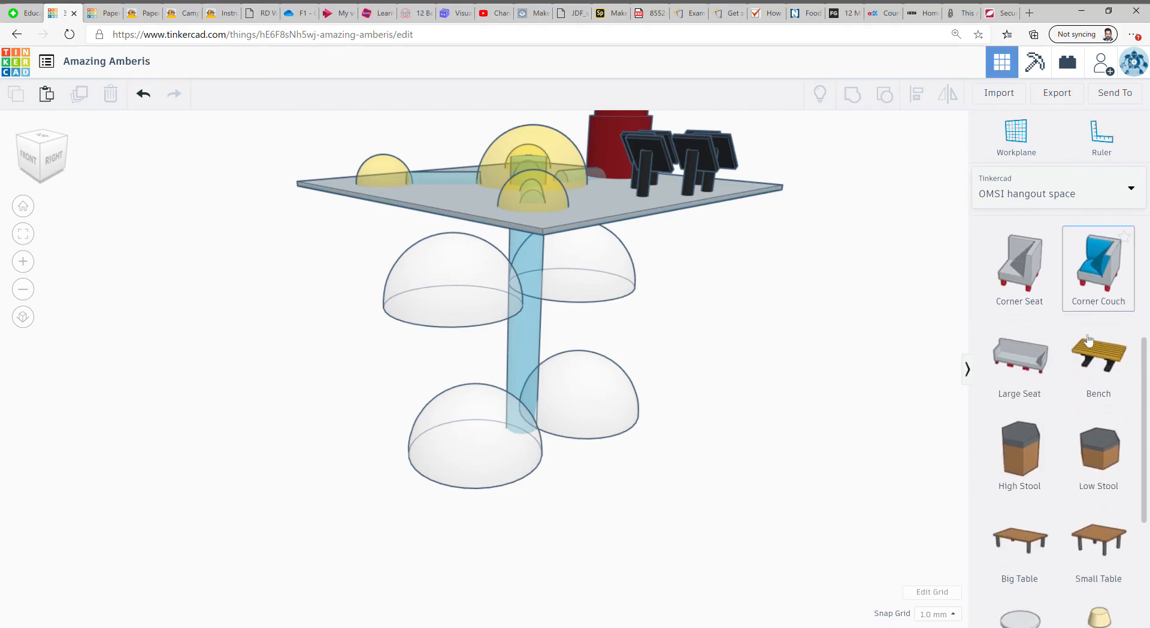
scroll(1089, 340, "down", 2)
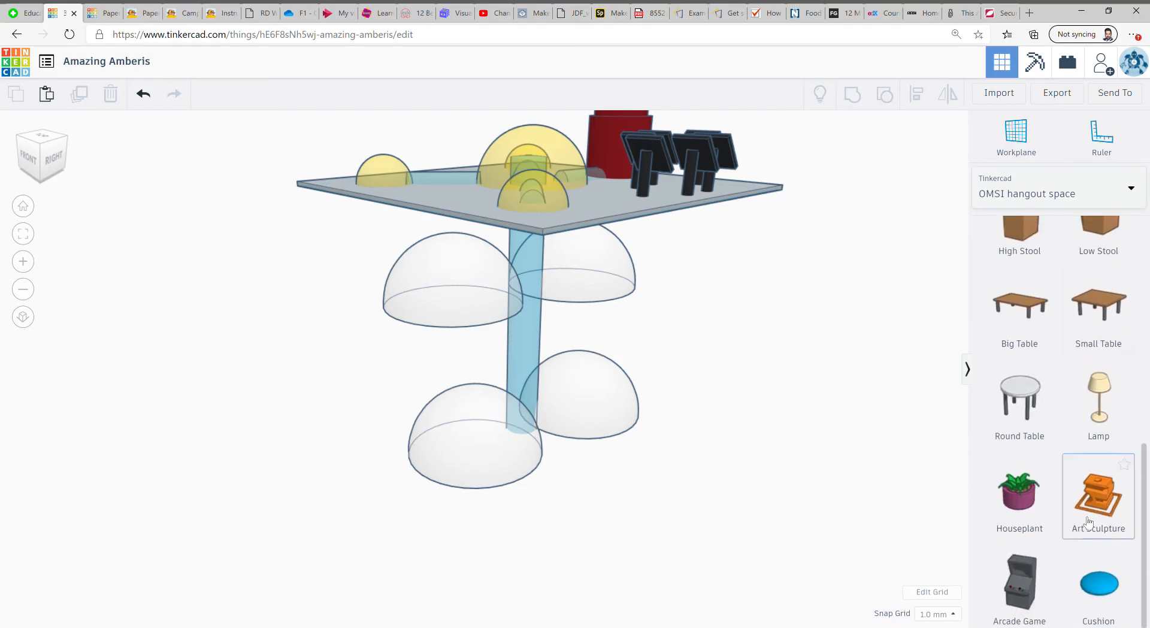
scroll(1089, 523, "up", 8)
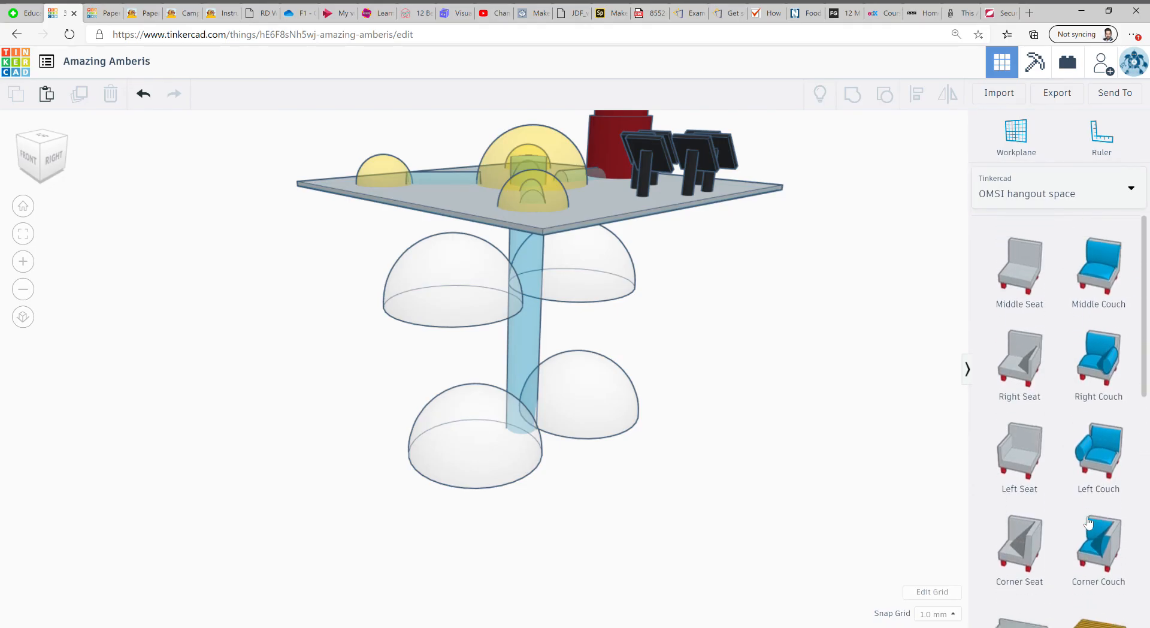
scroll(1089, 522, "down", 8)
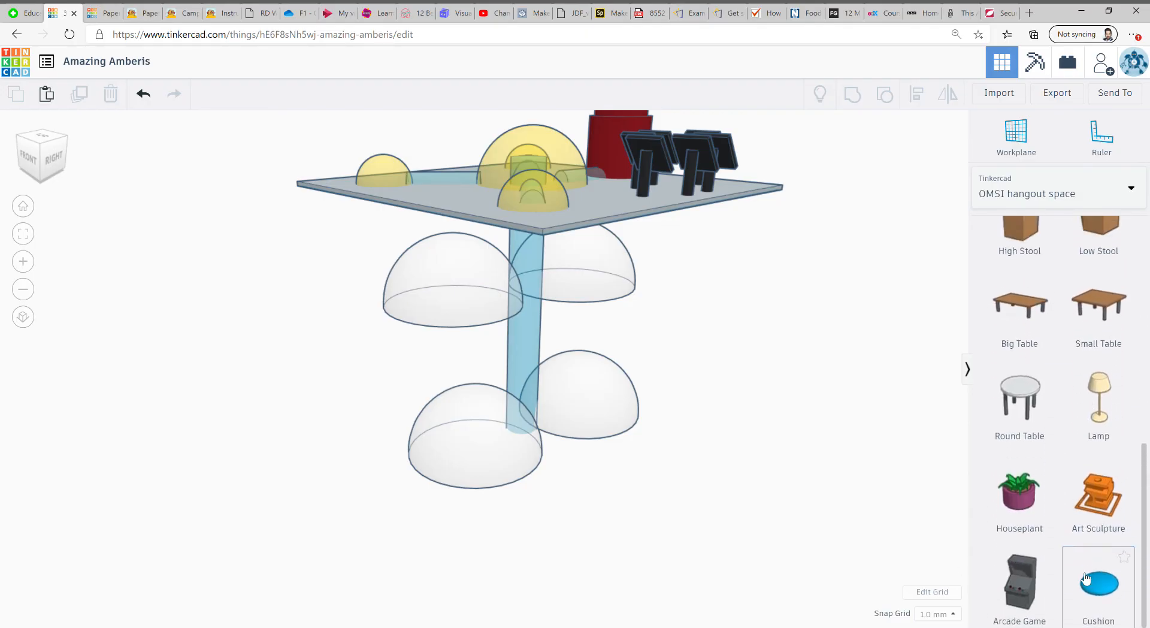
- Check the Making at home shape collection and return to the OMSI hangout space collection
left_click(1085, 205)
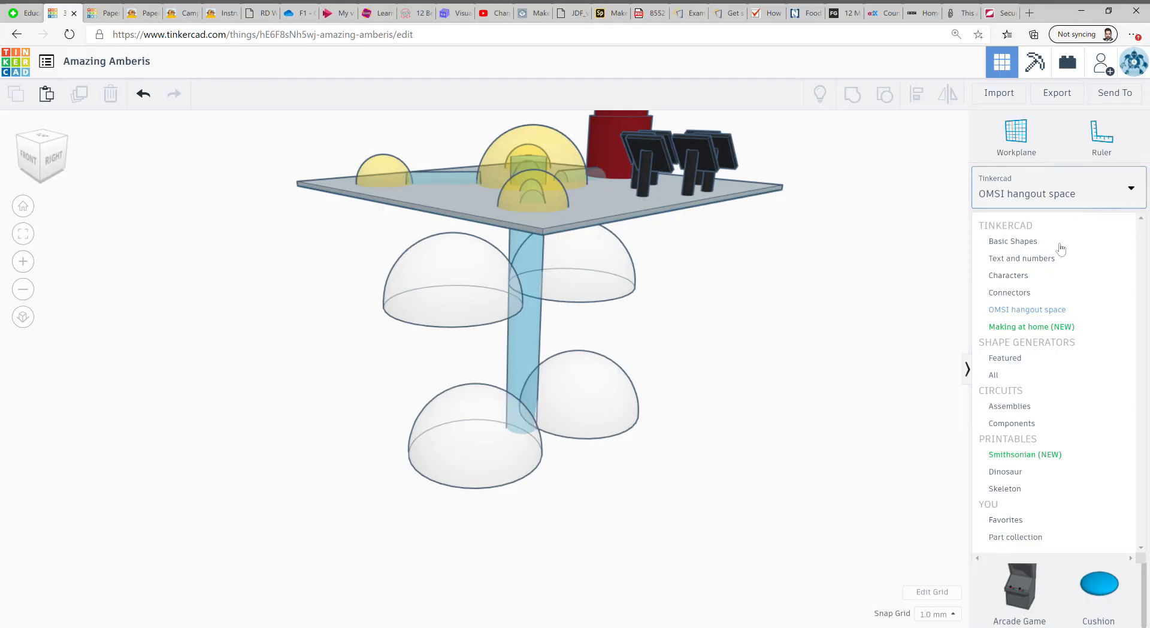
left_click(1058, 326)
scroll(1058, 328, "down", 6)
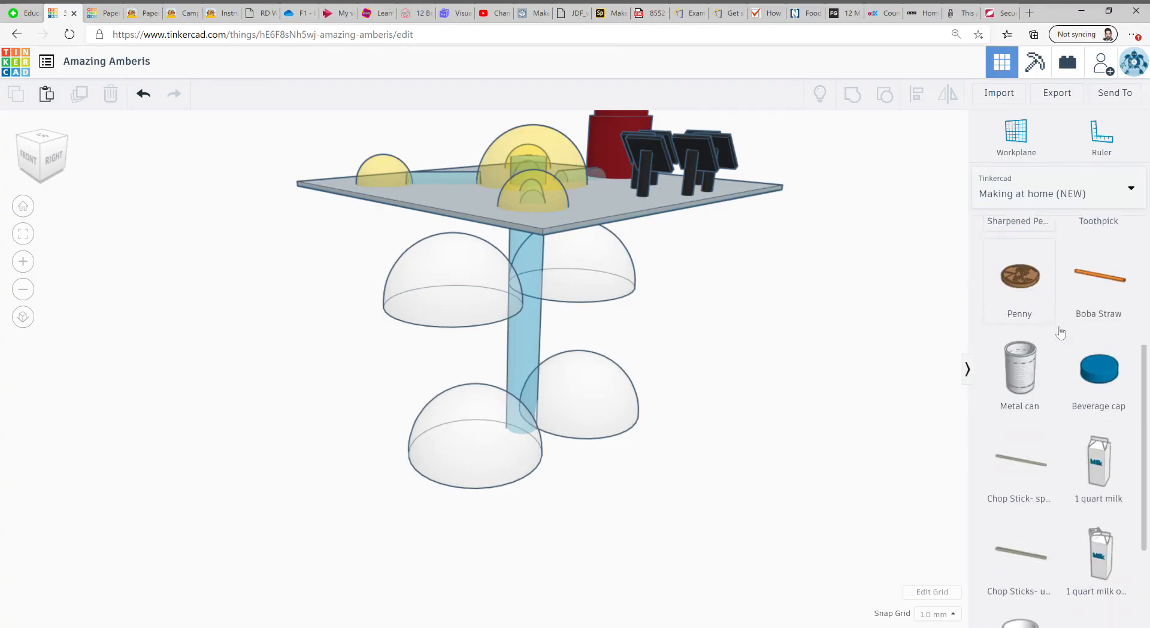
scroll(1058, 328, "up", 6)
left_click(1047, 197)
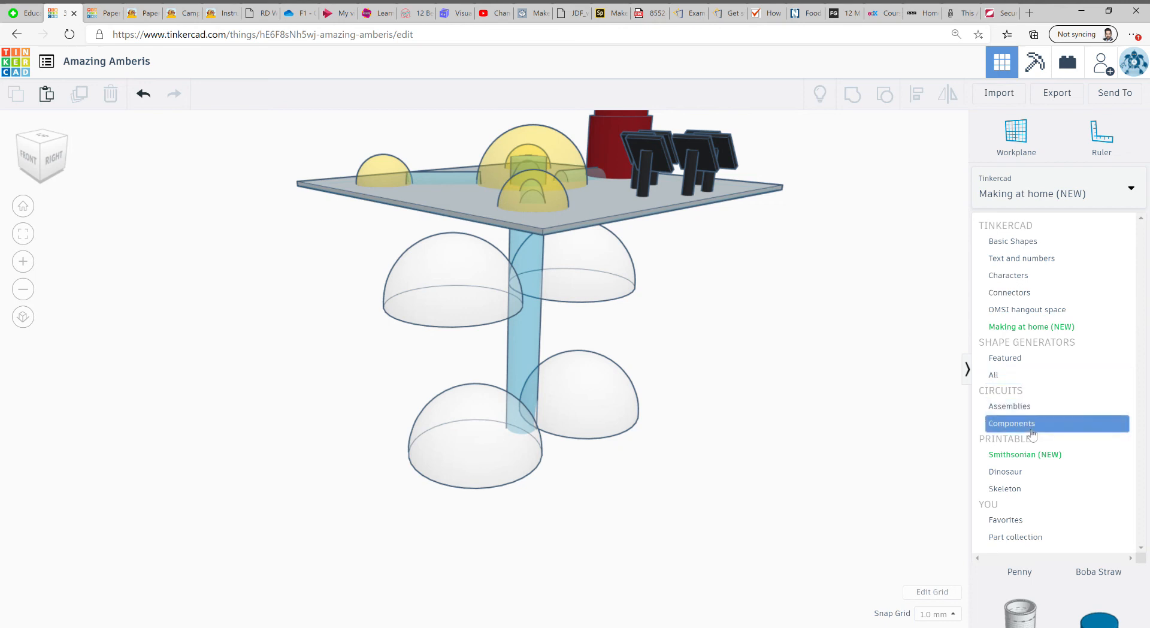
left_click(1027, 310)
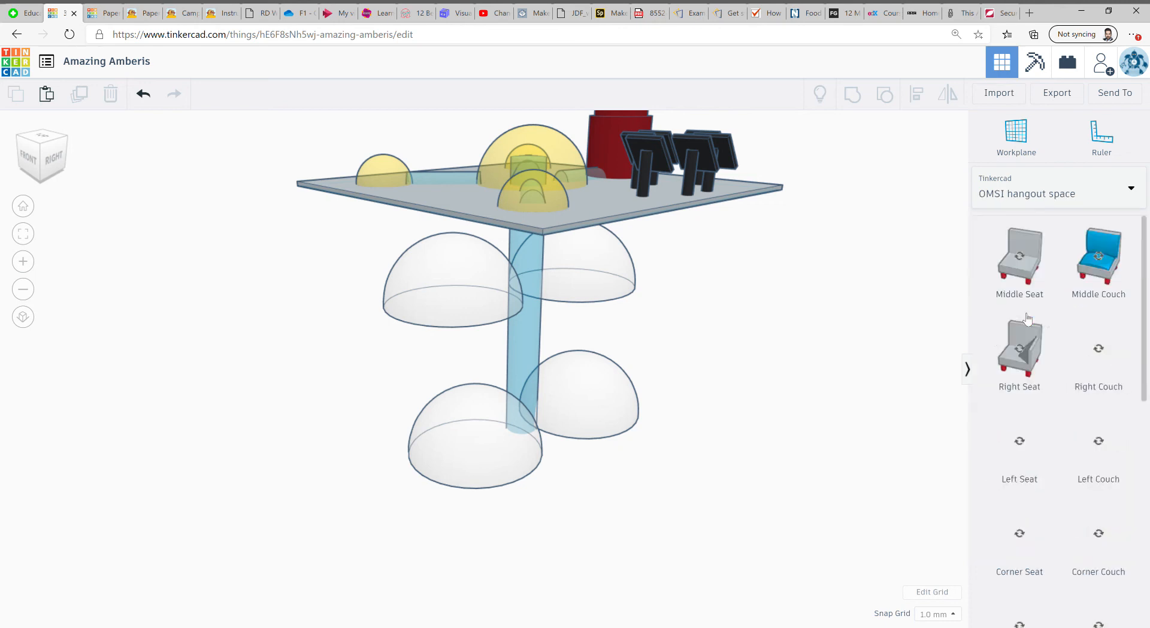
- Add a solid red box from the Basic Shapes collection and move it beyond the plate's front edge
right_click_drag(806, 407, 644, 373)
left_click(1075, 193)
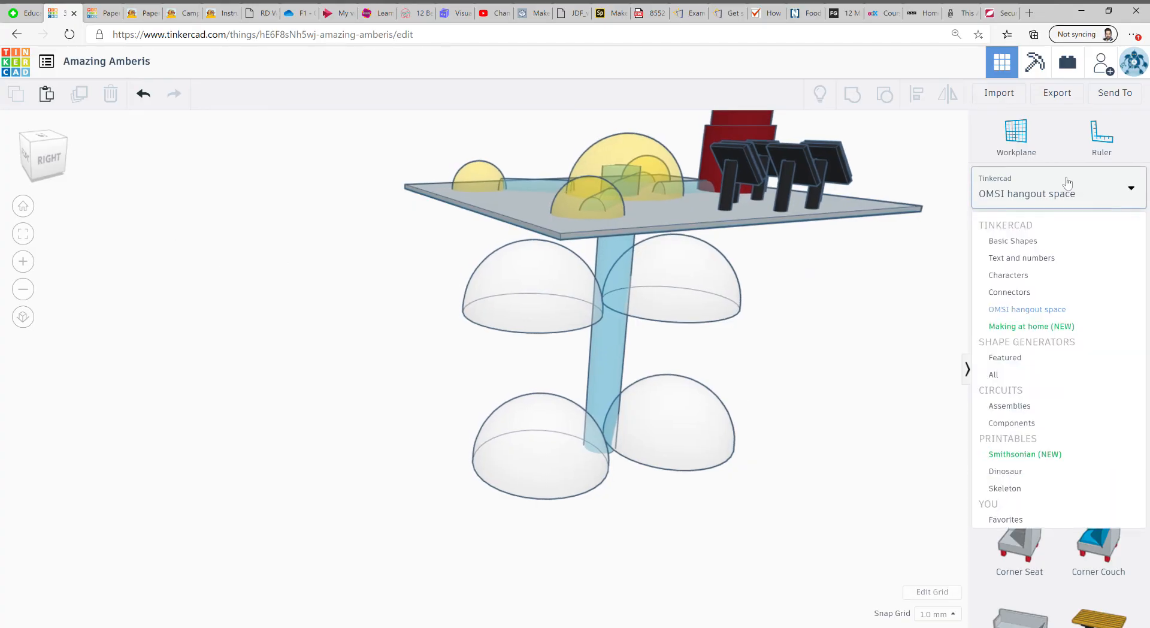
left_click(1019, 239)
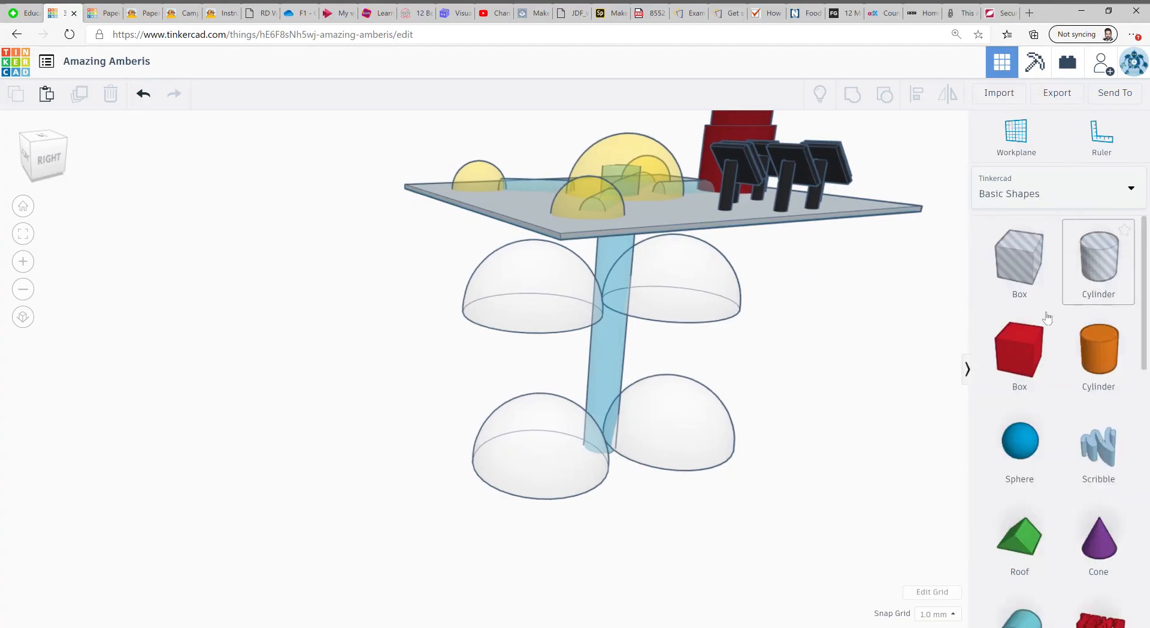
left_click_drag(1027, 350, 383, 300)
right_click_drag(300, 360, 614, 334)
left_click_drag(637, 318, 185, 161)
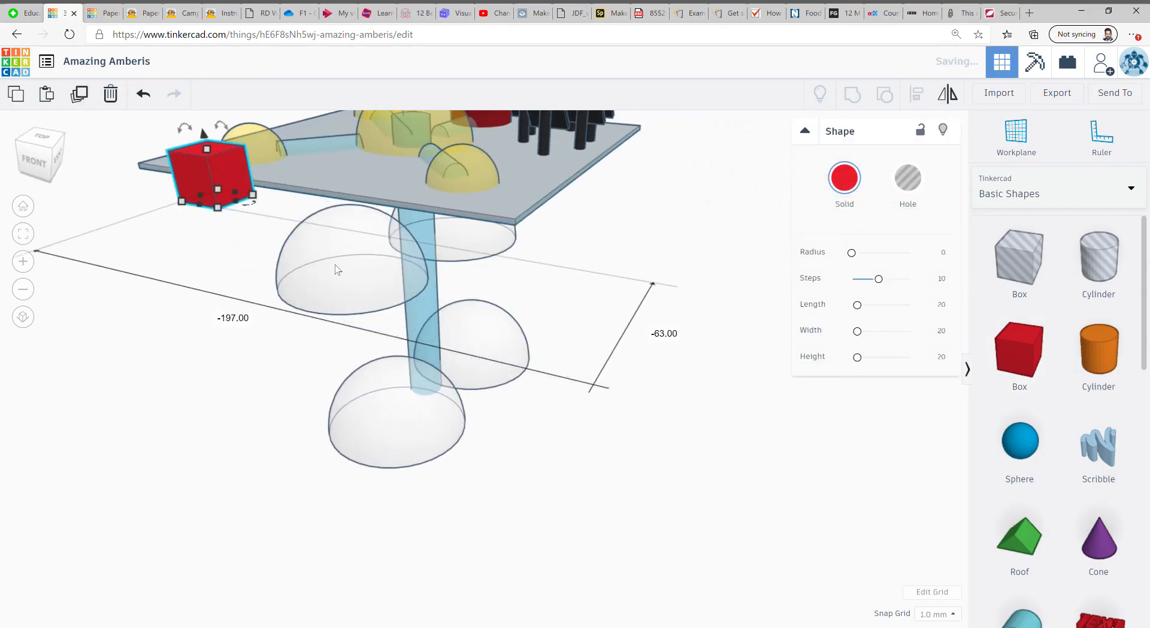
right_click_drag(336, 266, 558, 349)
middle_click_drag(358, 302, 821, 304)
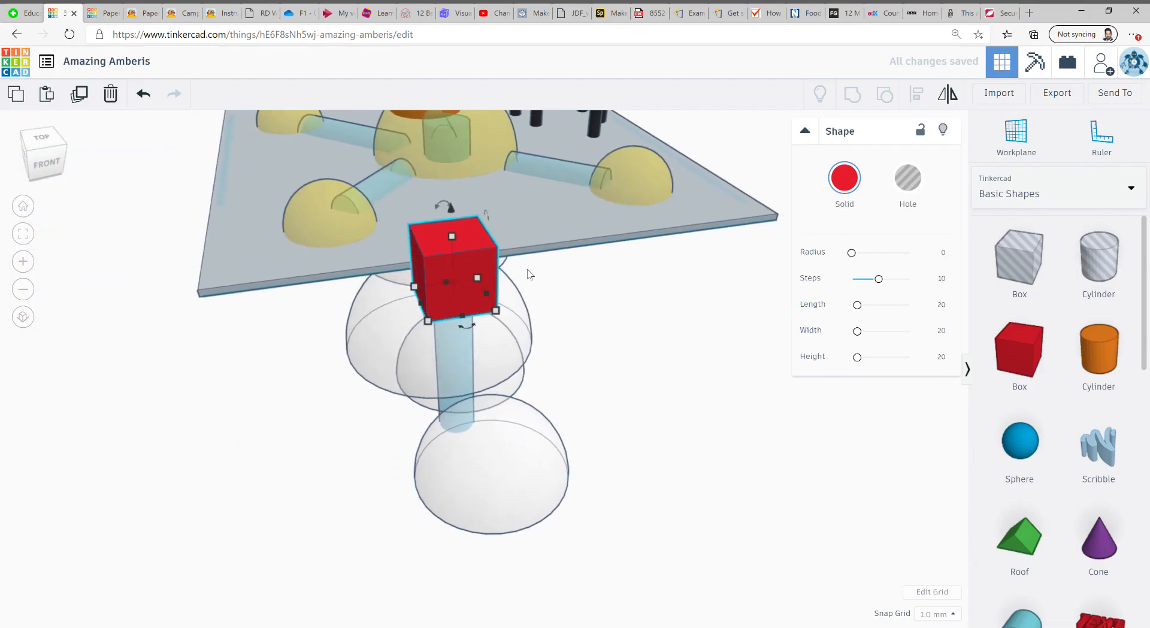
- Reshape the red box into a wide slab about 5 mm thick and shift it sideways, clear of the domes and column
left_click_drag(451, 237, 592, 317)
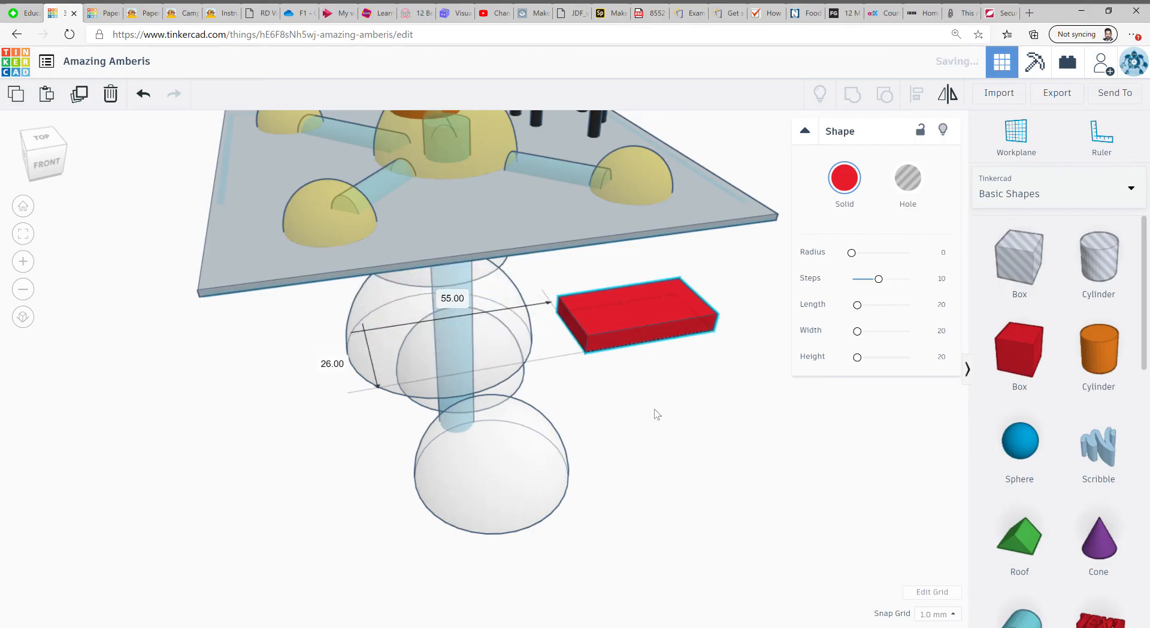
right_click_drag(652, 411, 598, 308)
middle_click_drag(598, 308, 647, 442)
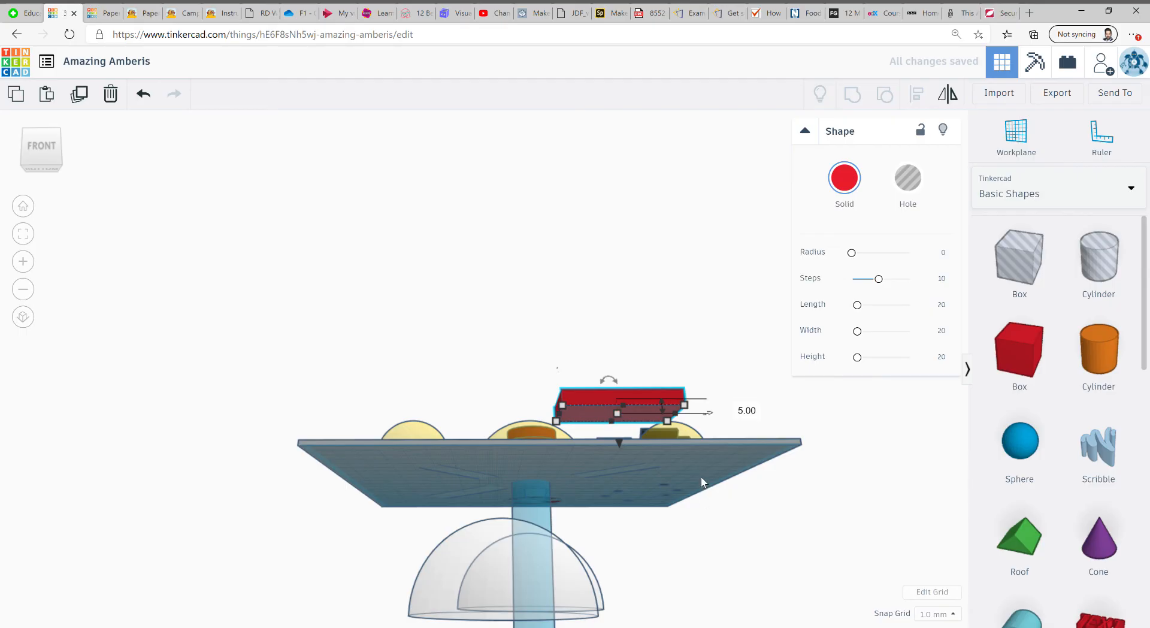
- Place a workplane on the underside of the red slab
right_click_drag(704, 482, 788, 373)
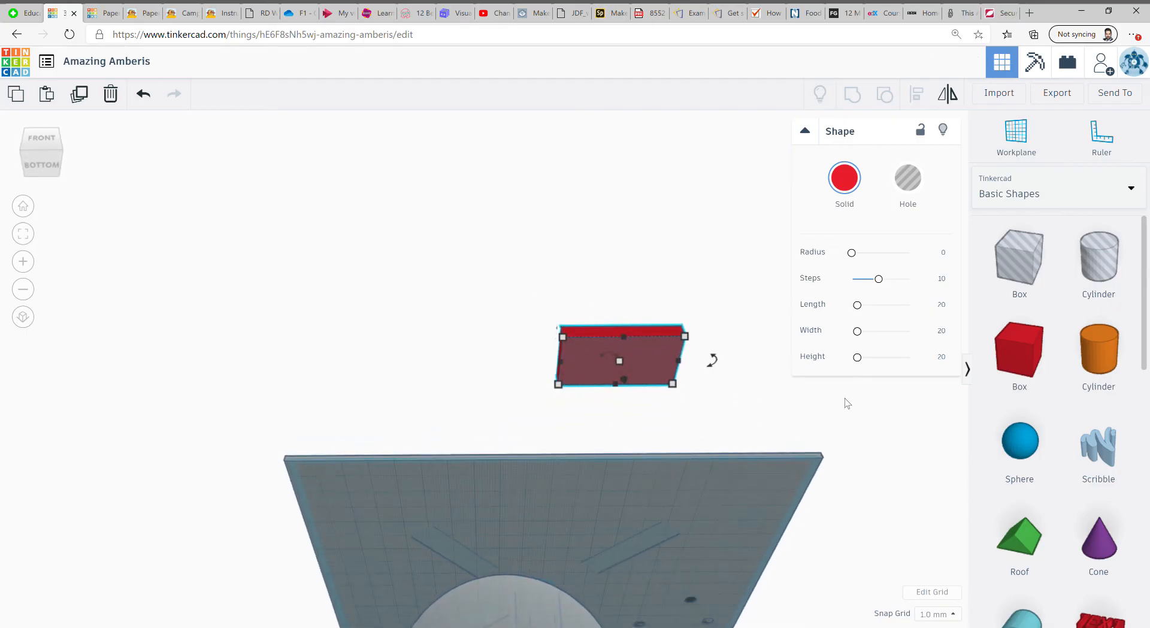
scroll(624, 335, "up", 5)
middle_click_drag(572, 343, 435, 366)
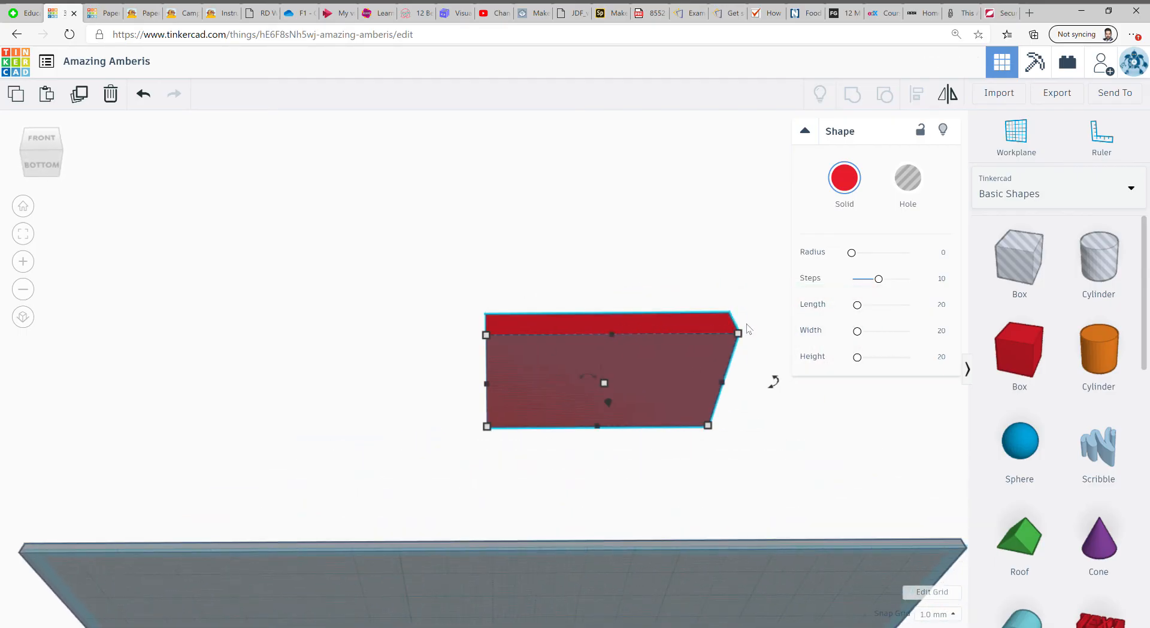
left_click(1053, 131)
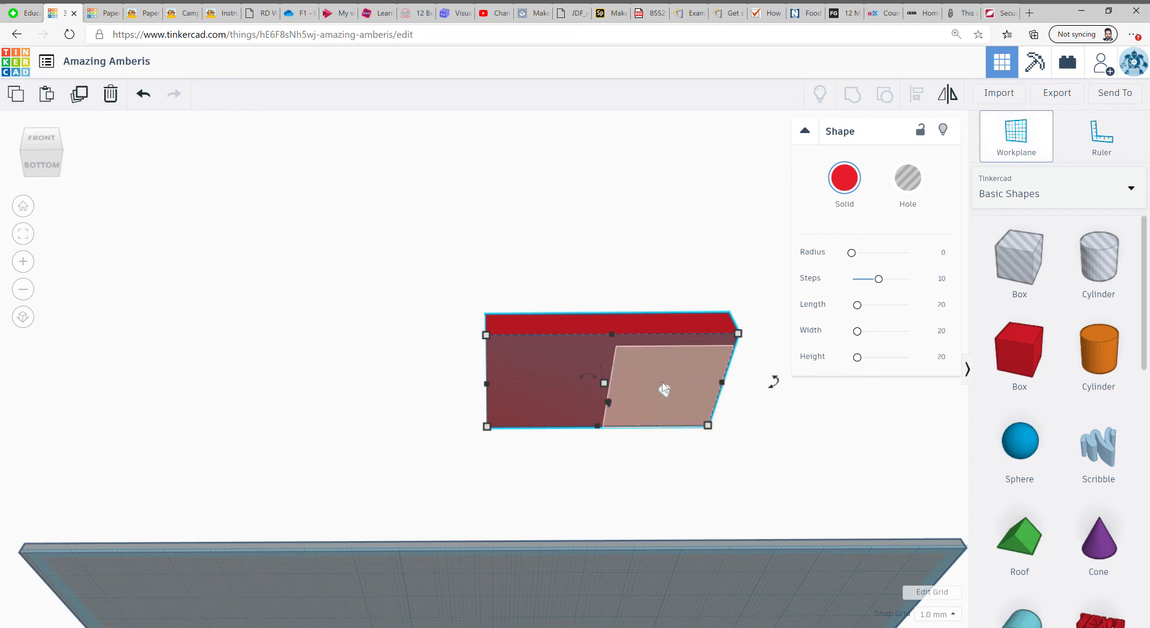
left_click(658, 377)
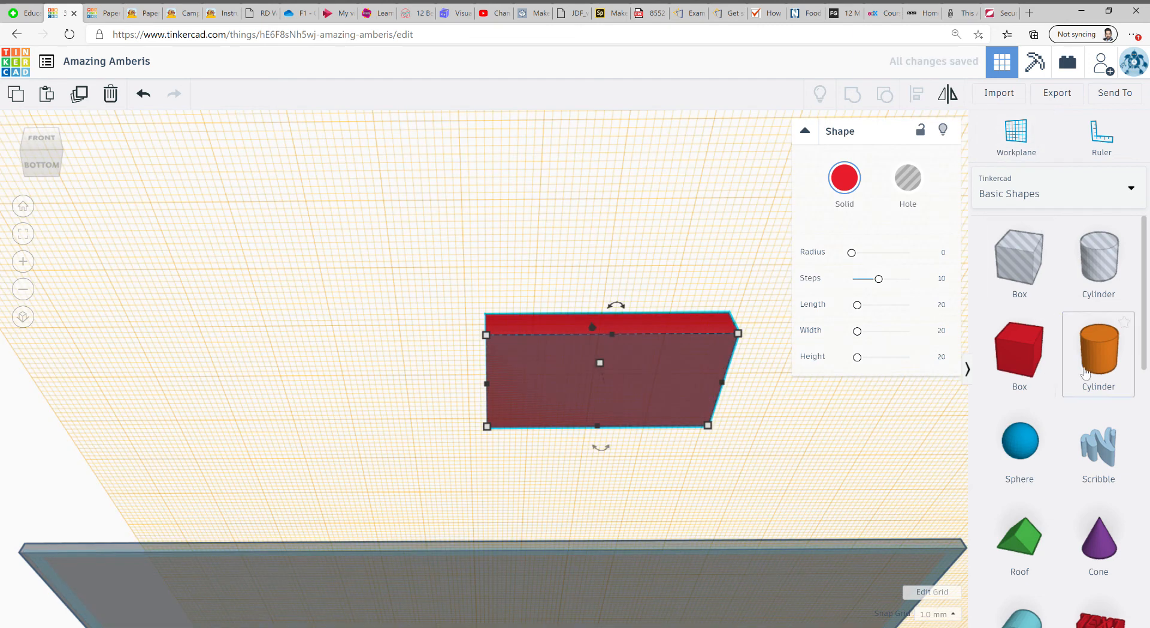
- Add an orange cylinder under the red slab, scale it proportionally to 4 mm wide and position it as a corner leg
left_click_drag(1086, 371, 545, 385)
right_click_drag(457, 347, 603, 545)
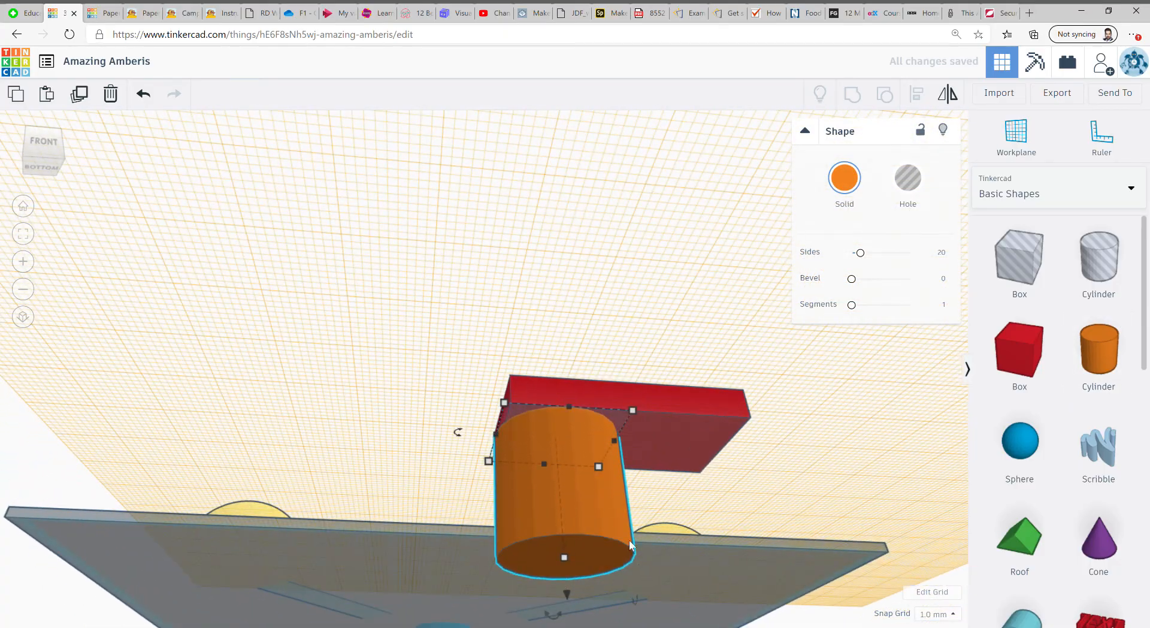
right_click_drag(634, 606, 596, 362)
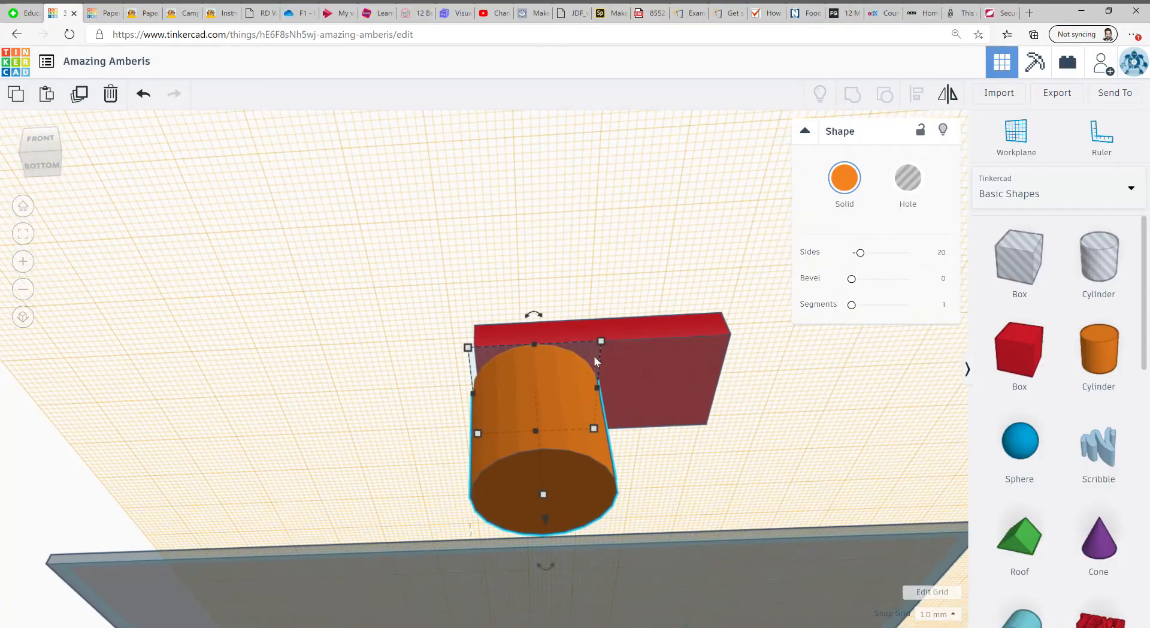
left_click_drag(600, 341, 505, 414, "shift")
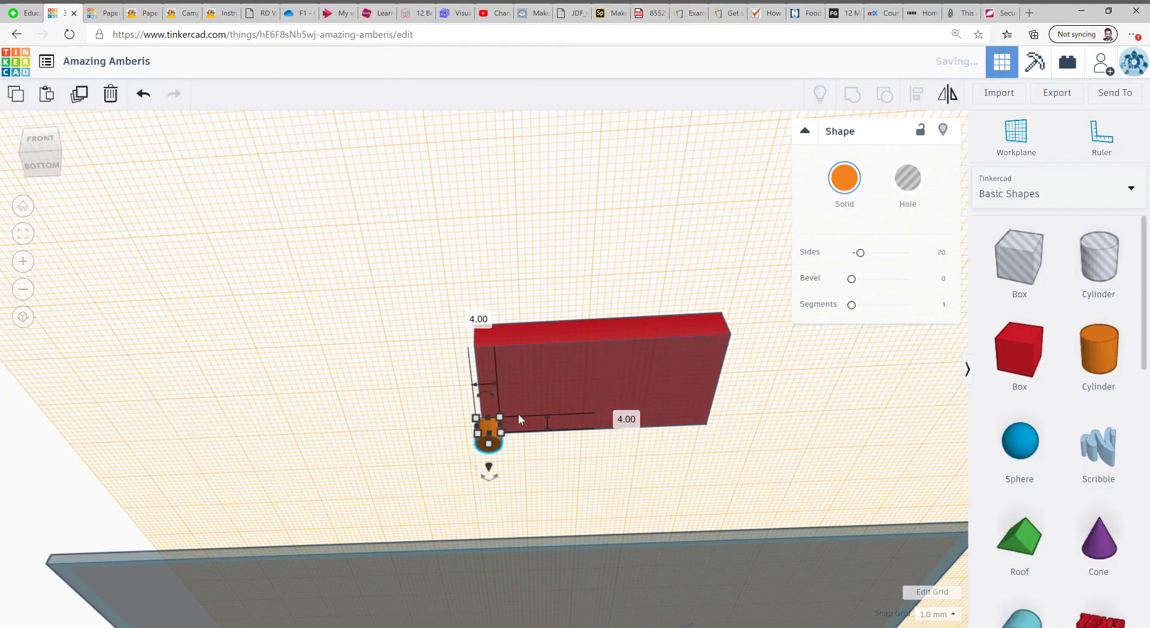
right_click_drag(519, 416, 526, 490)
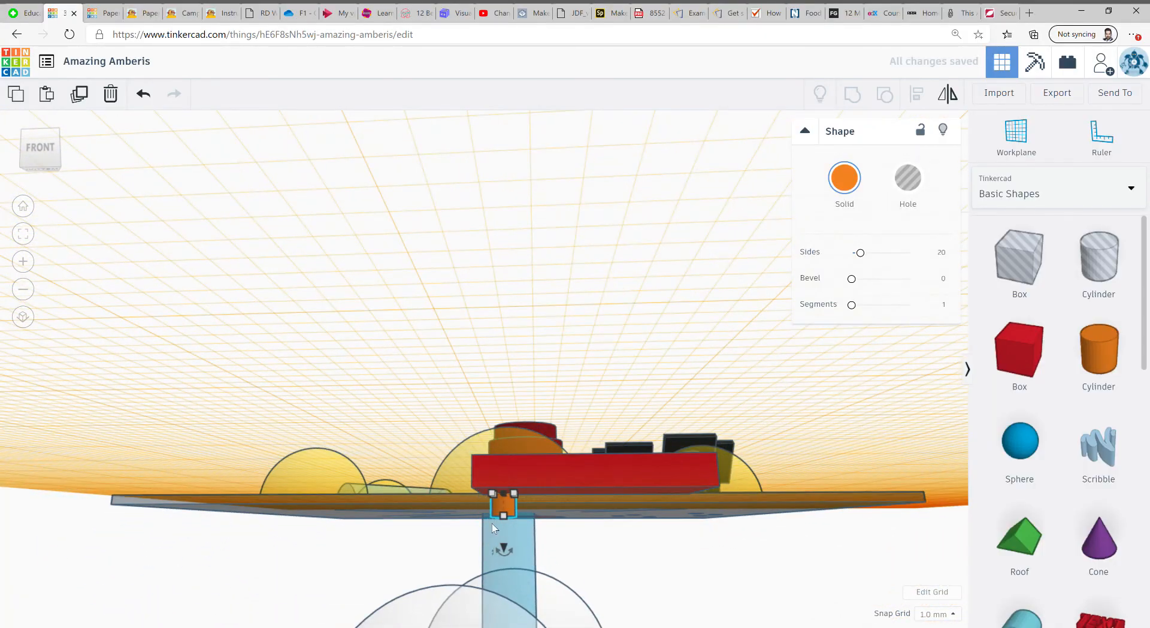
right_click_drag(492, 527, 453, 549)
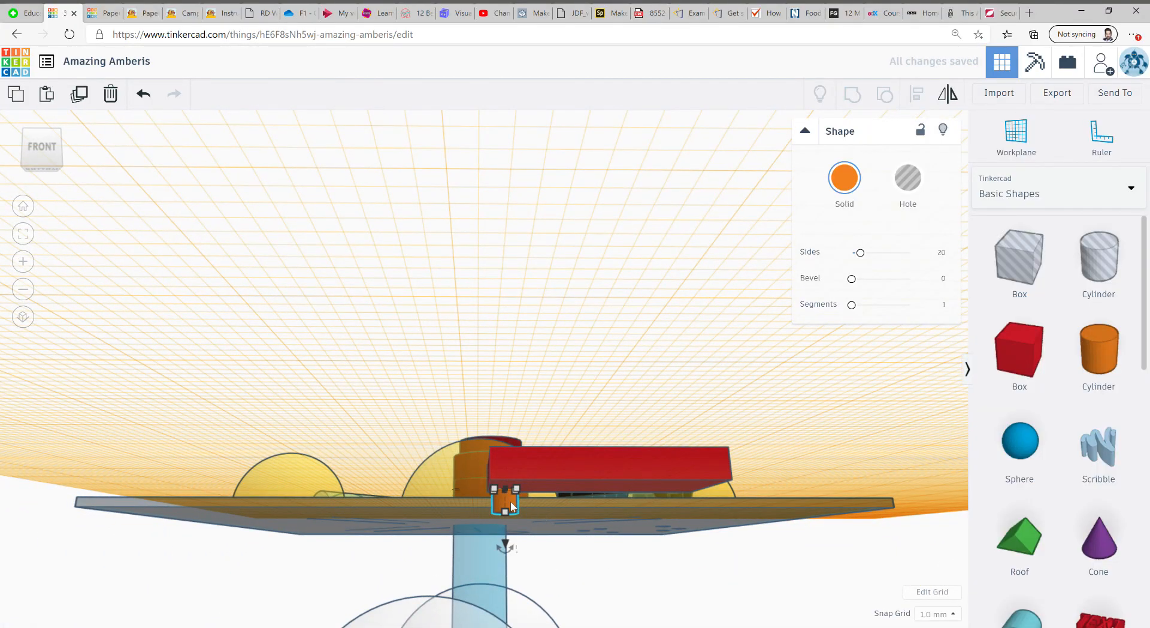
right_click_drag(512, 507, 523, 417)
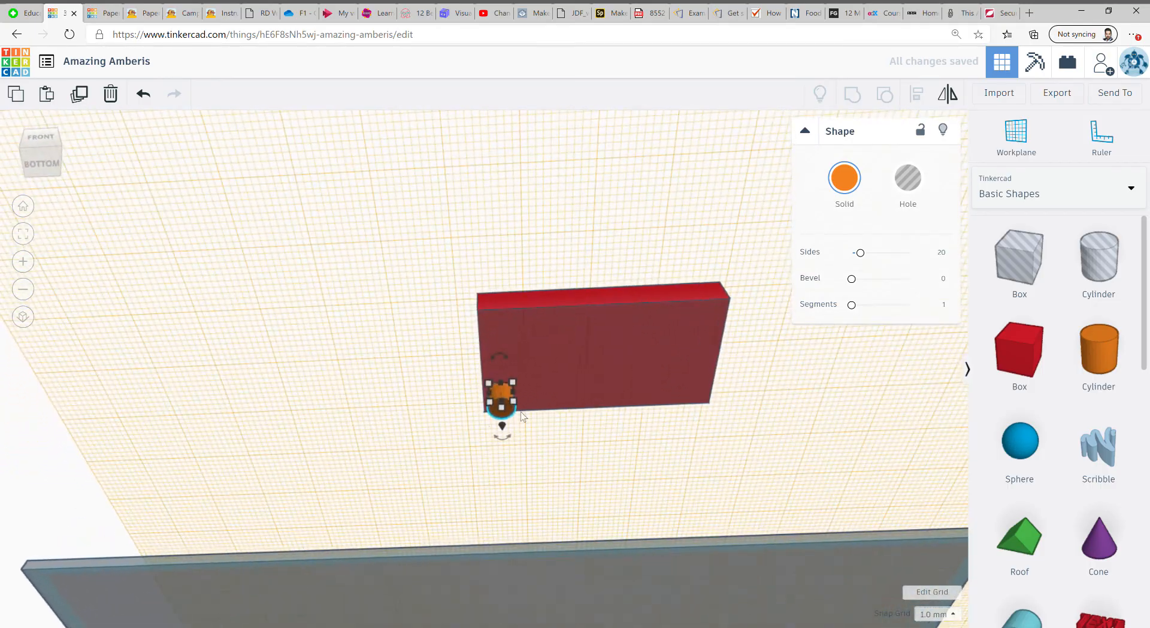
- Duplicate the orange leg to the other three corners of the slab's underside
left_click_drag(503, 400, 705, 389)
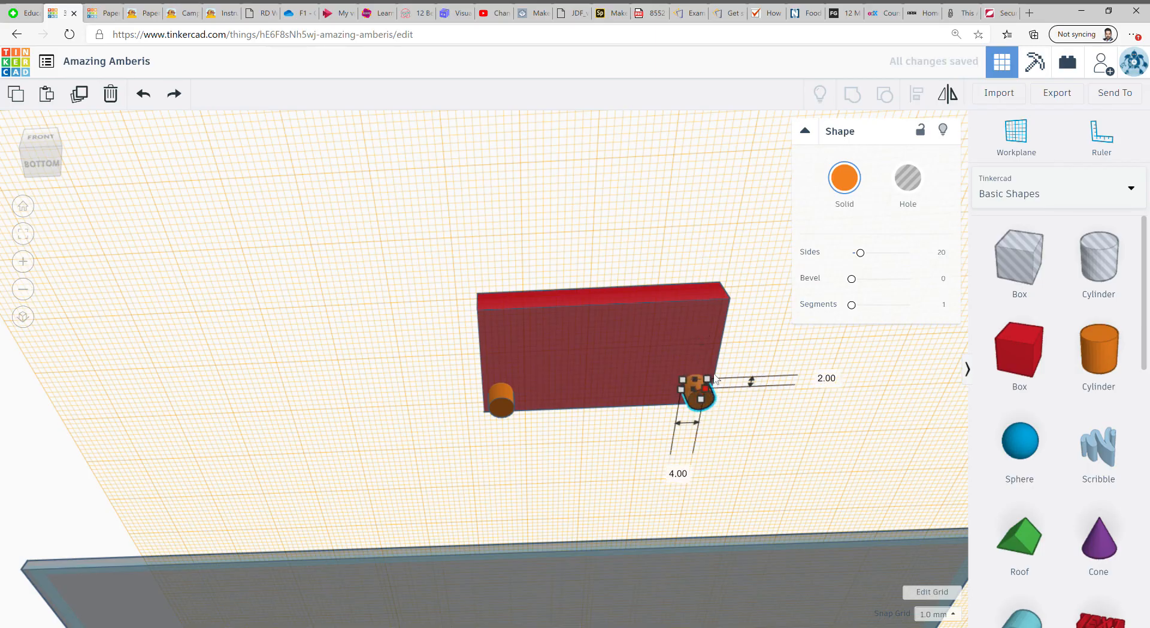
left_click_drag(715, 378, 716, 351)
key("ctrl+z")
scroll(713, 406, "up", 5)
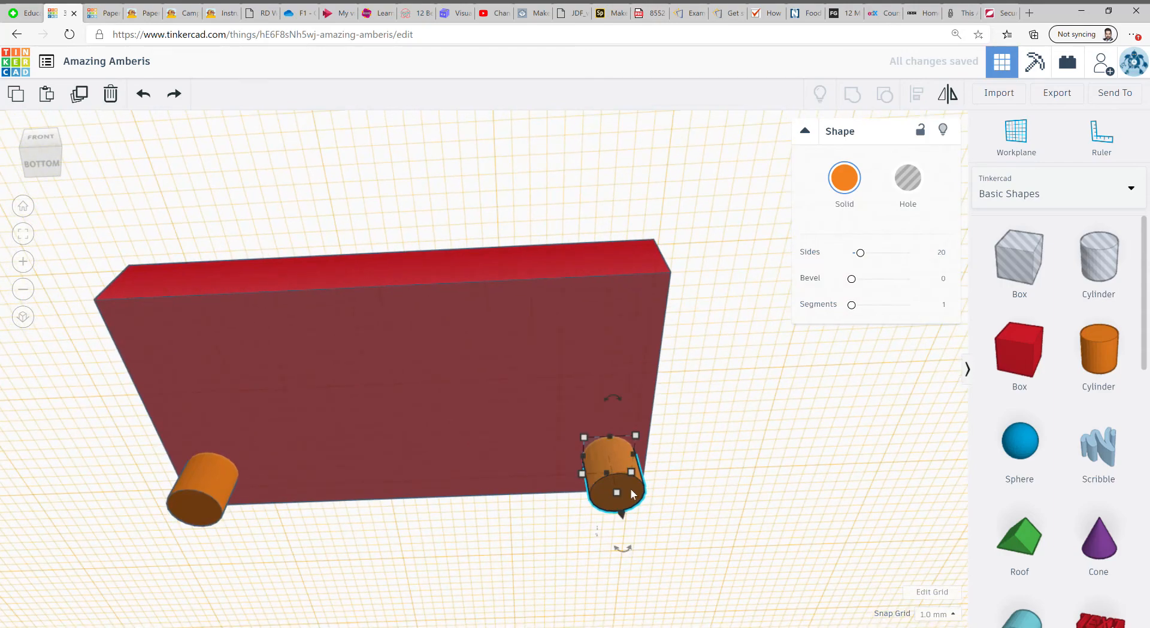
left_click_drag(632, 493, 152, 366, "alt")
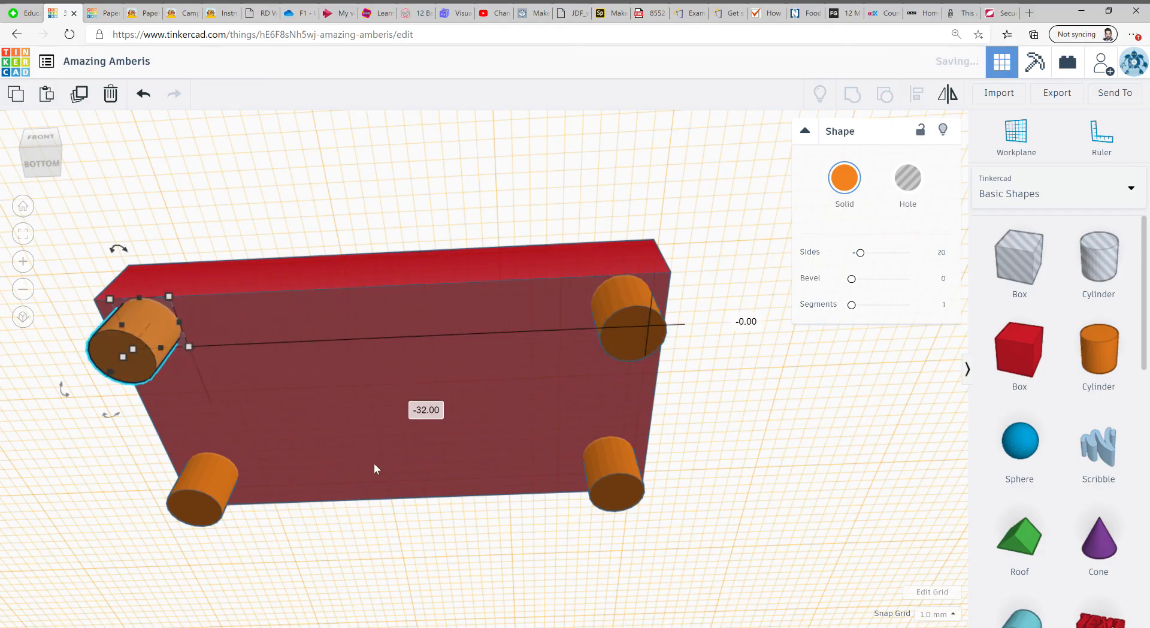
- Move the workplane to the top face of the red slab
right_click_drag(375, 469, 380, 519)
scroll(426, 477, "down", 5)
right_click_drag(426, 477, 495, 500)
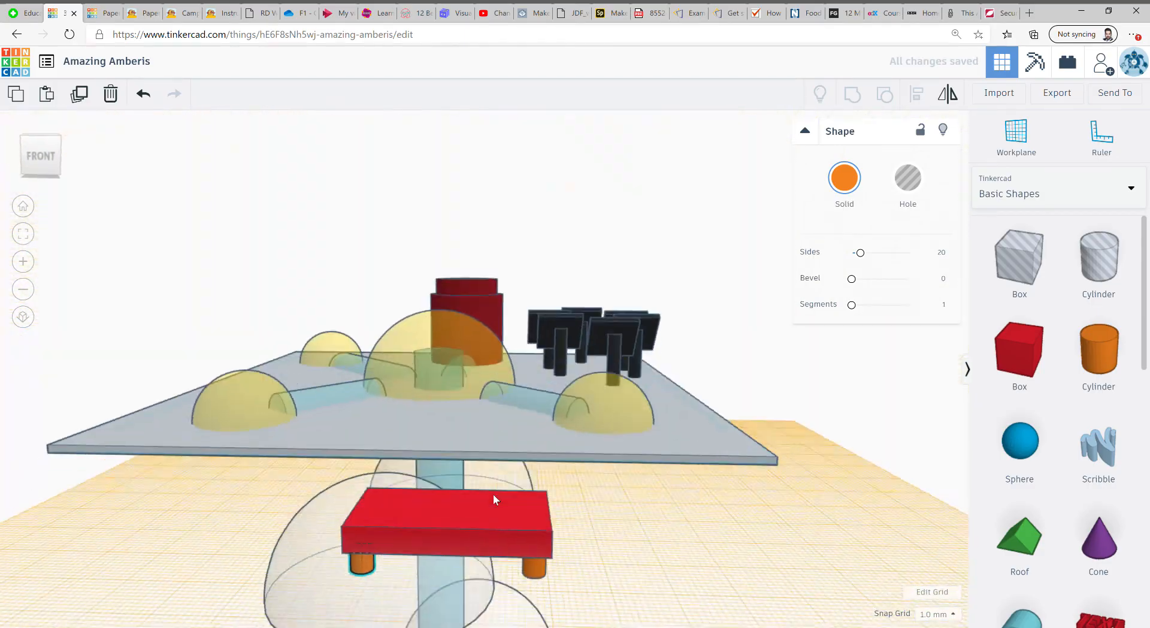
key("w")
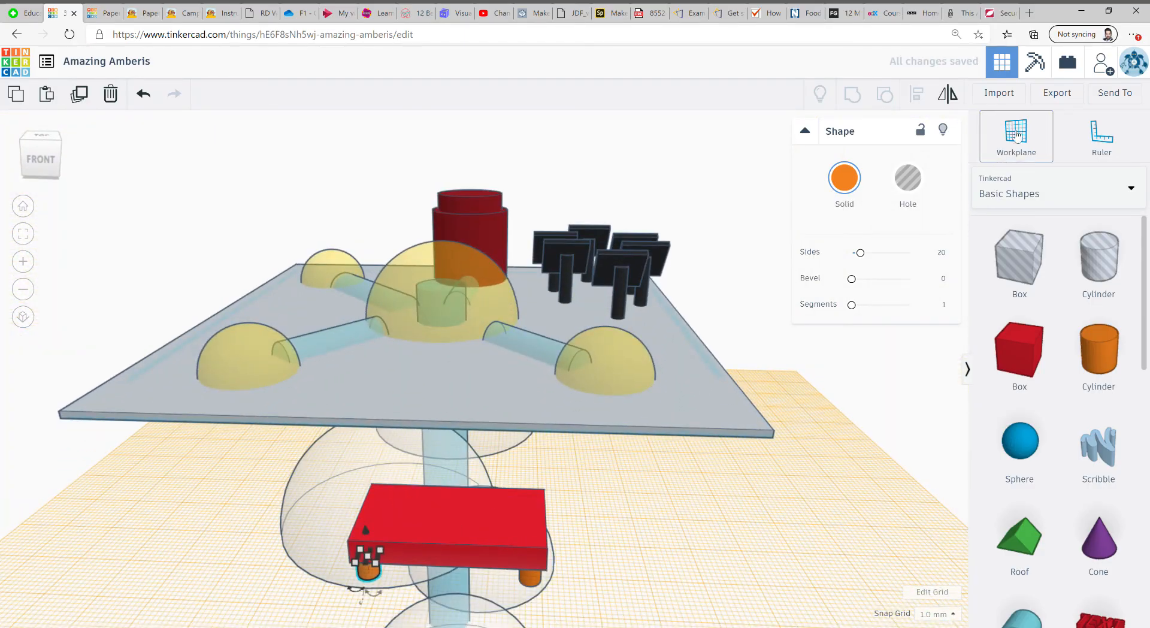
left_click(494, 509)
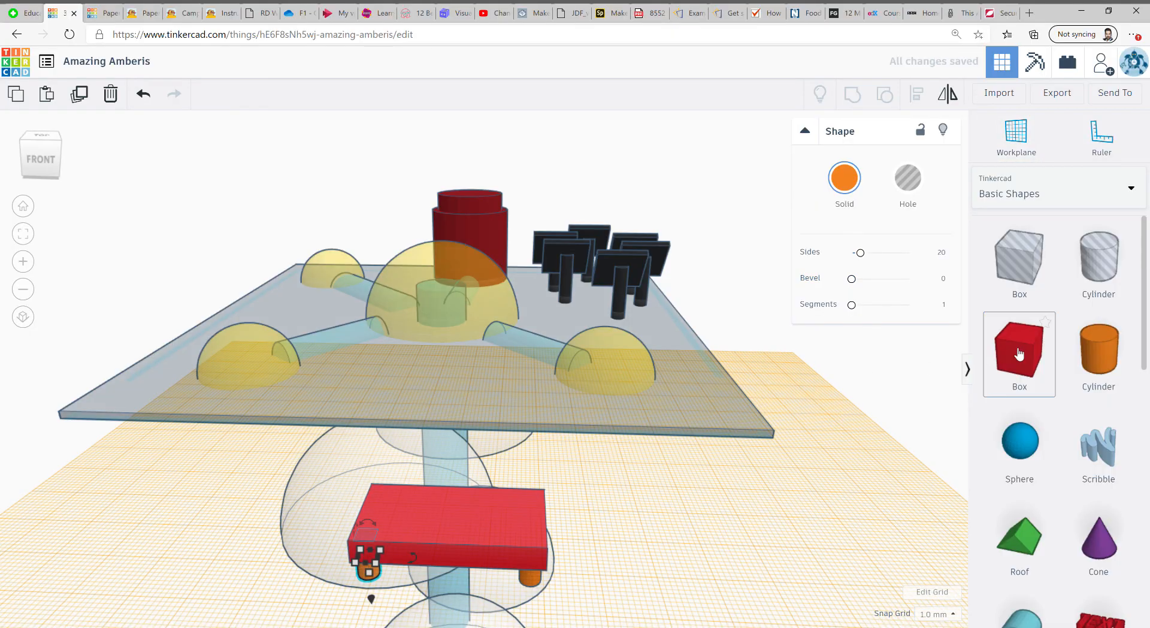
- Add a red box at one end of the slab, narrow it into a headboard across the width and lower its height
left_click_drag(1020, 353, 516, 516)
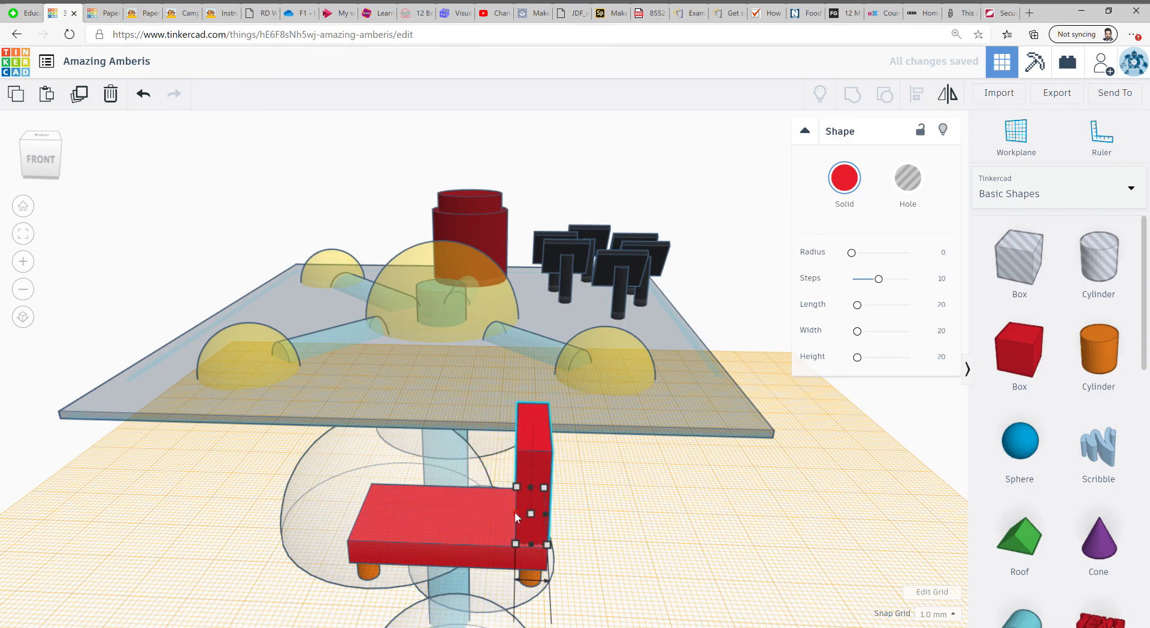
right_click_drag(516, 517, 569, 446)
left_click_drag(578, 411, 574, 464)
right_click_drag(574, 465, 626, 467)
left_click(666, 469)
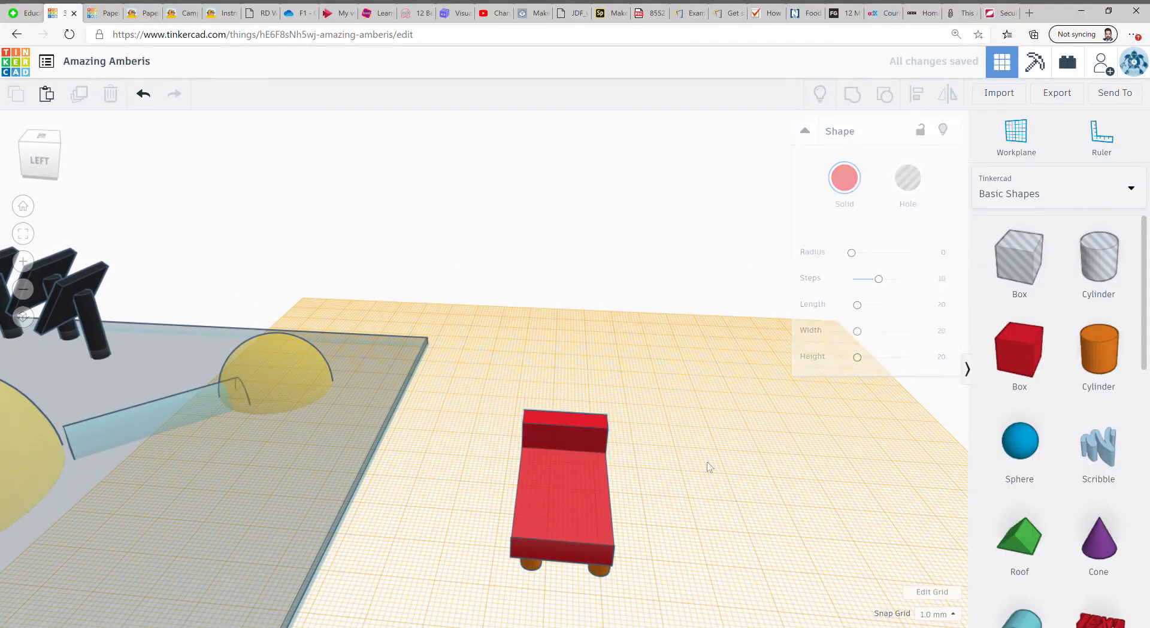
right_click_drag(705, 467, 602, 474)
scroll(686, 435, "down", 2)
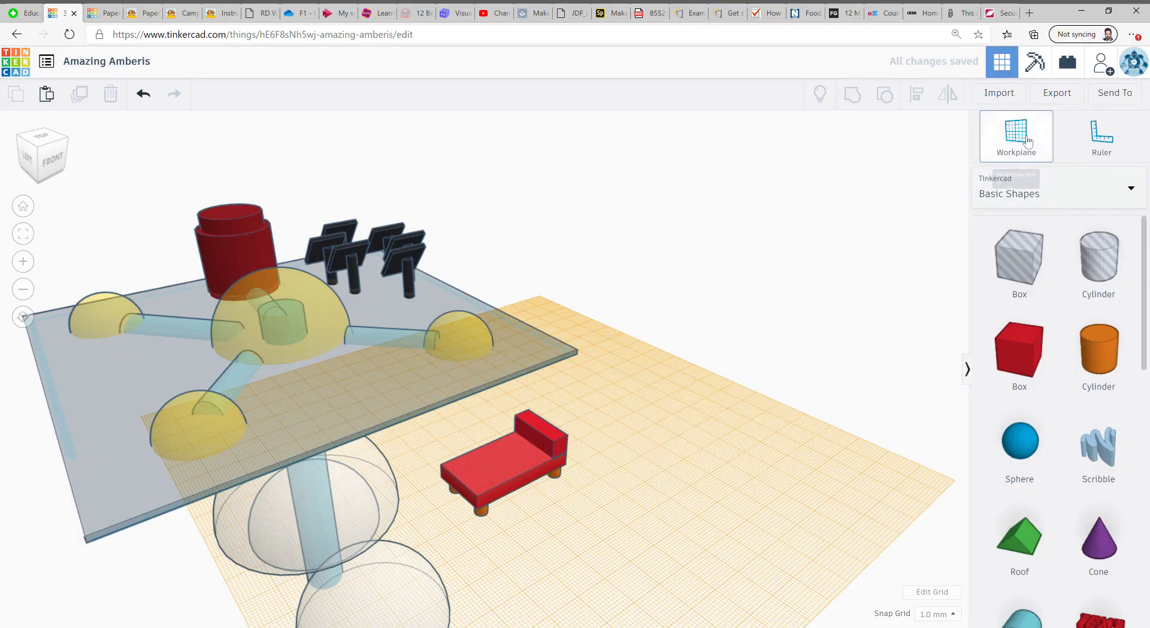
- Return the workplane to its default position and group the six bed parts into one object
left_click(126, 587)
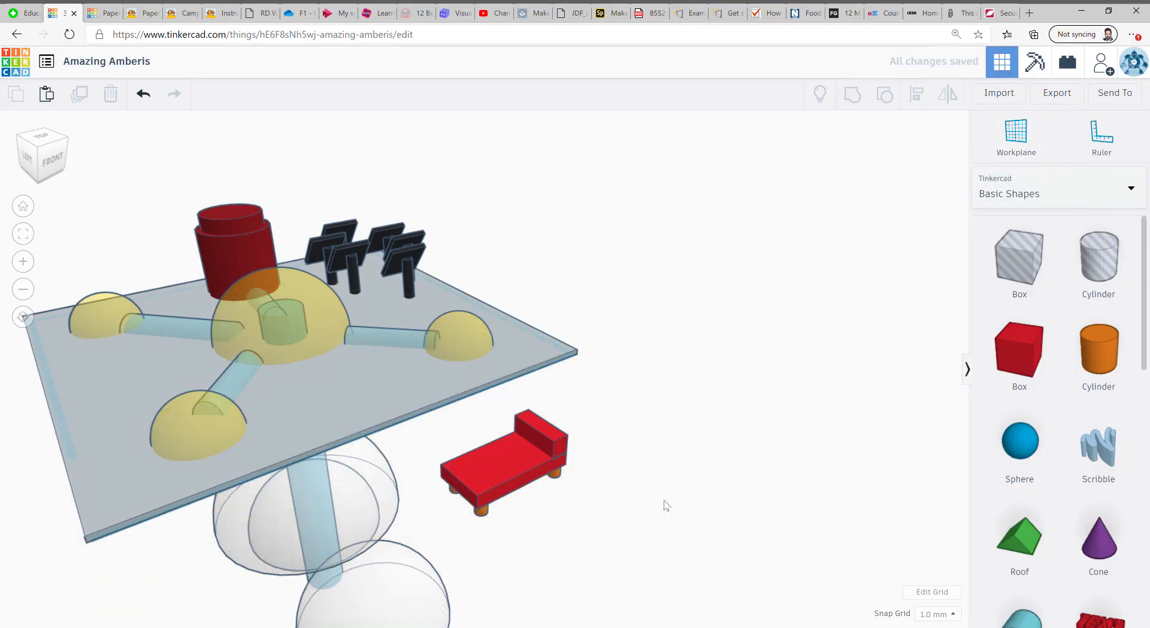
right_click_drag(665, 505, 612, 535)
left_click_drag(500, 365, 500, 365)
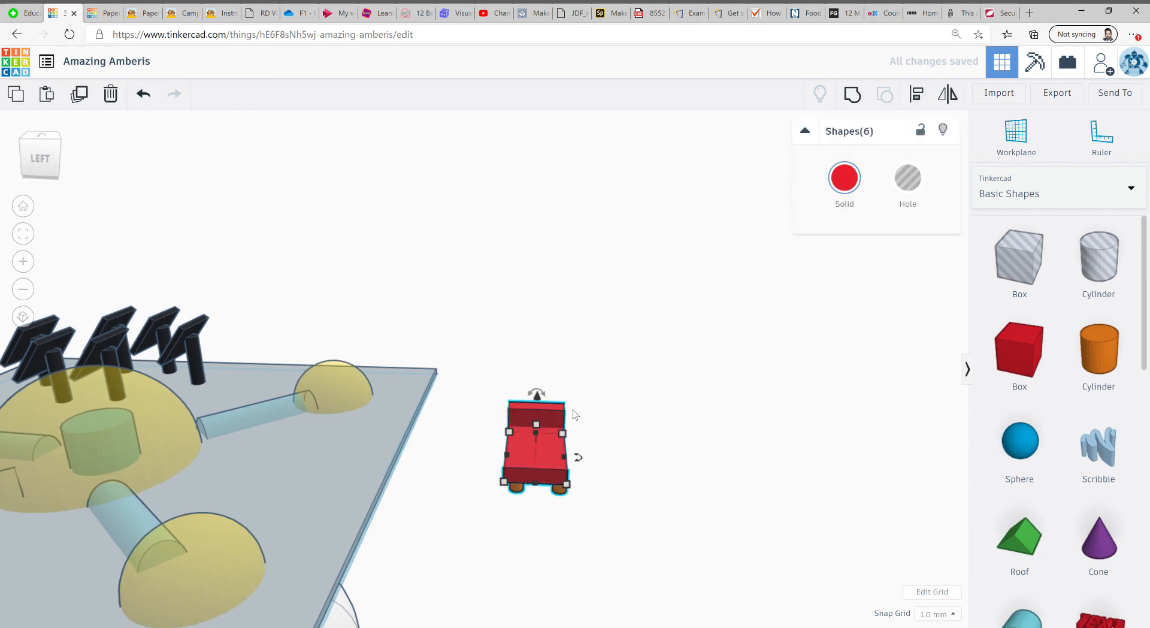
left_click(735, 362)
right_click_drag(735, 362, 493, 459)
scroll(493, 459, "down", 3)
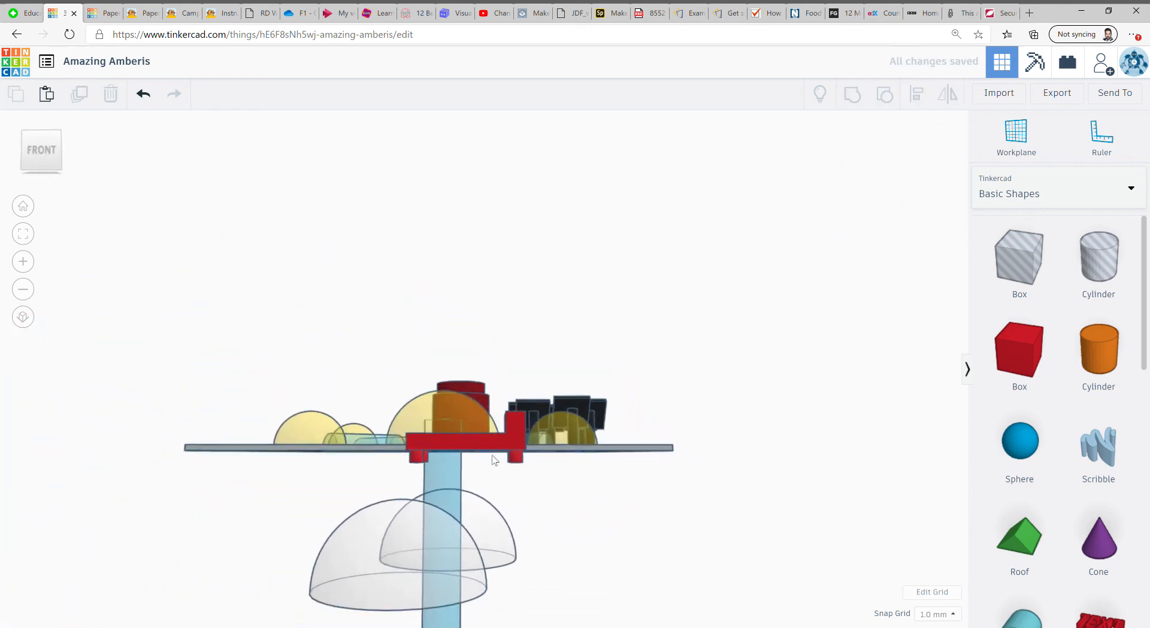
- Lower the grouped bed beneath the settlement platform and move it towards the upper white domes around the central column
right_click_drag(491, 420, 478, 441)
left_click(477, 440)
left_click_drag(484, 400, 469, 564)
right_click_drag(470, 563, 529, 596)
left_click_drag(536, 607, 321, 569)
right_click_drag(537, 595, 381, 570)
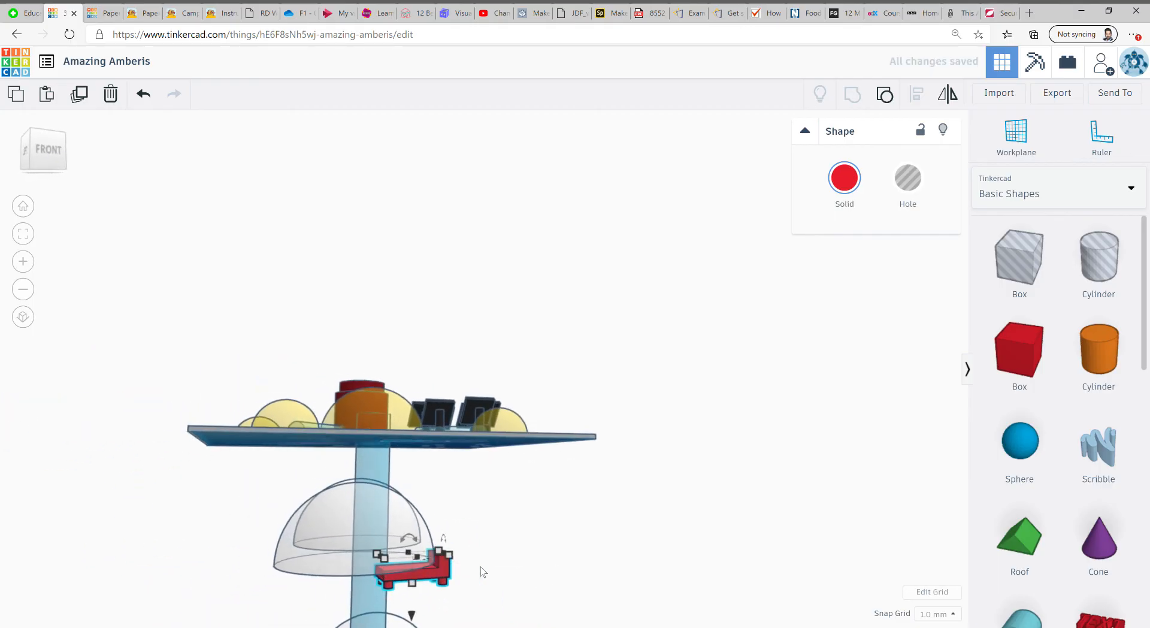
- Nudge the bed sideways and raise it so it sits inside one of the upper white domes
right_click_drag(480, 573, 420, 560)
key("Left")
key("Left")
key("Left")
key("Left")
key("Left")
key("Left")
key("Left")
key("Left")
key("Left")
key("Left")
key("Left")
key("Left")
key("Left")
key("Left")
key("Left")
key("Left")
key("Left")
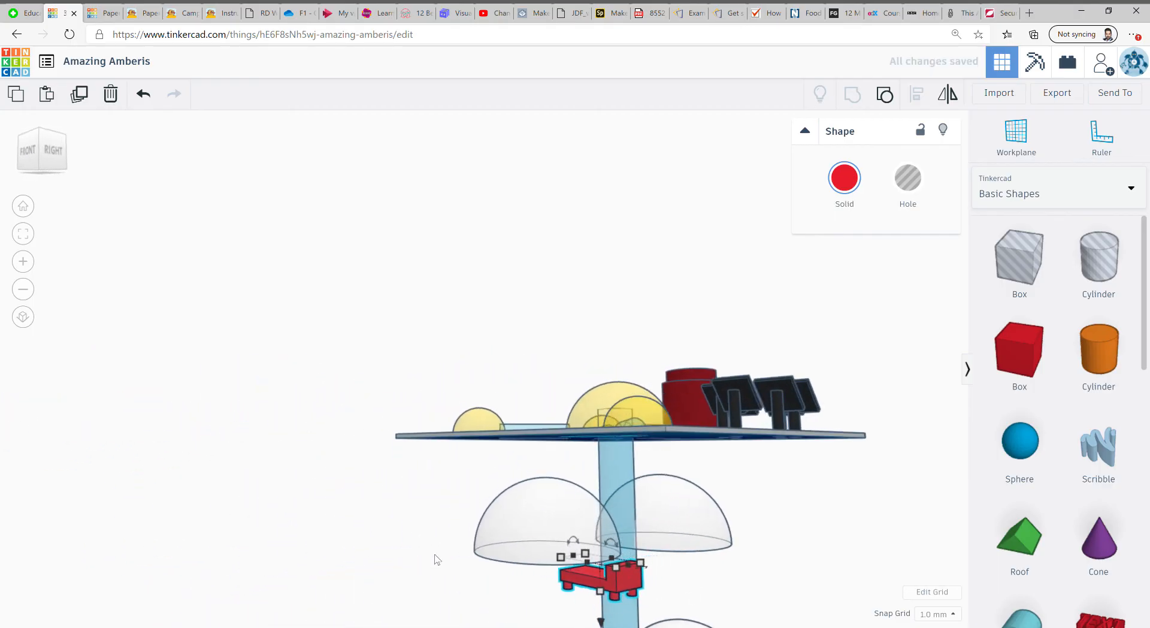
left_click_drag(592, 624, 591, 583)
right_click_drag(426, 563, 582, 577)
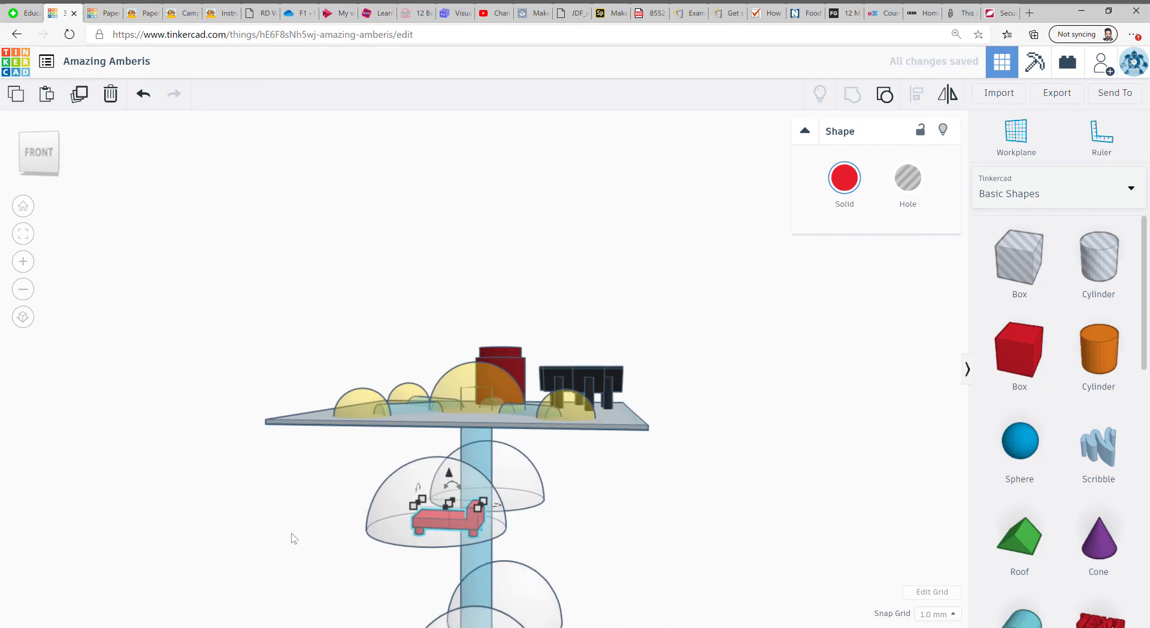
left_click(211, 507)
right_click_drag(211, 506, 362, 458)
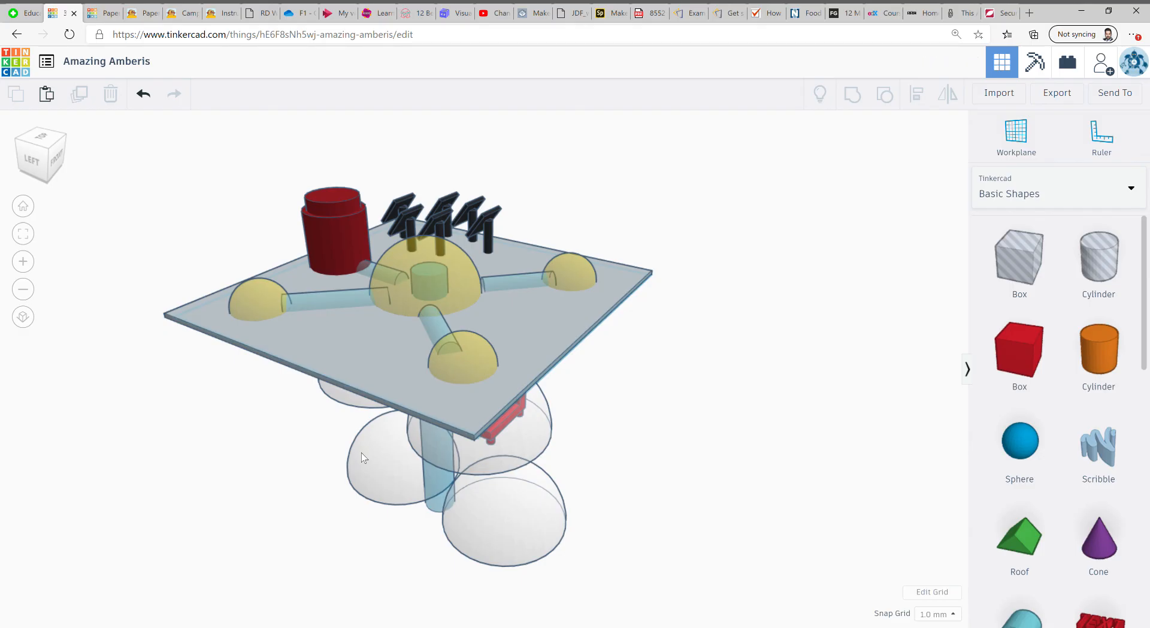
- Switch the shape library to the OMSI hangout space collection and browse its ready-made furniture
left_click(1017, 203)
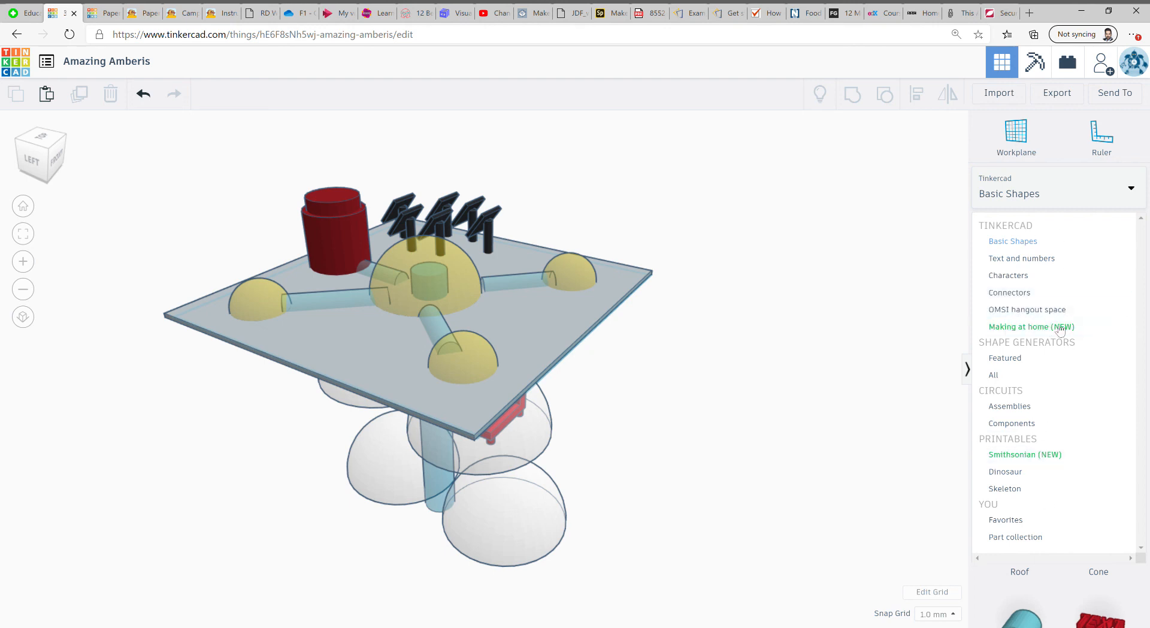
left_click(1053, 309)
scroll(1120, 460, "down", 8)
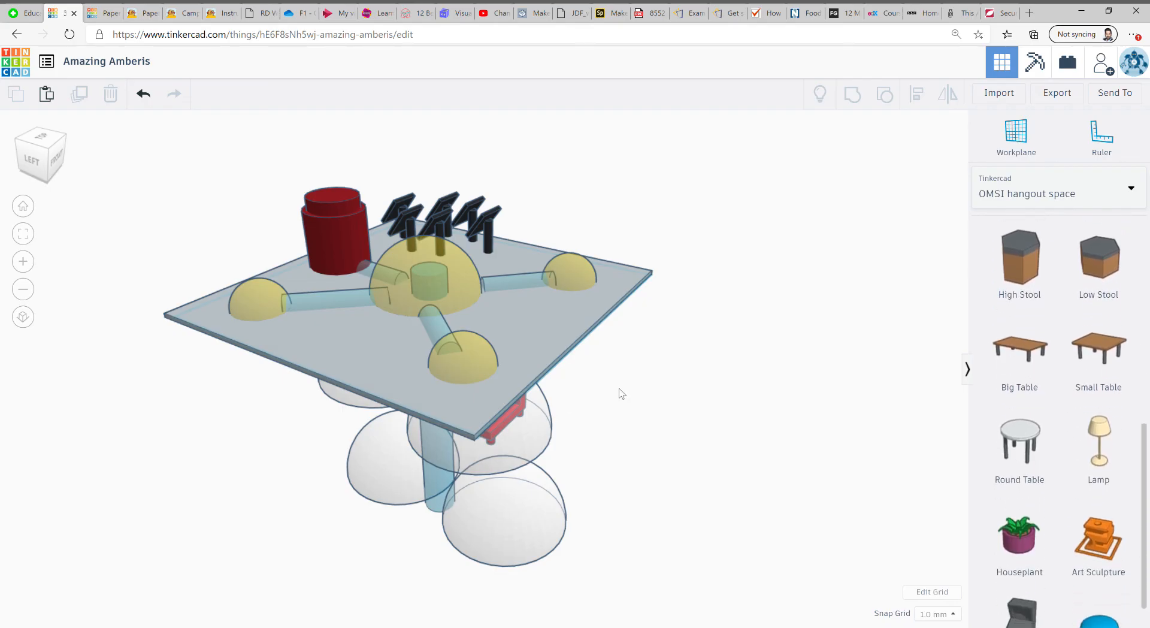
right_click_drag(659, 393, 451, 411)
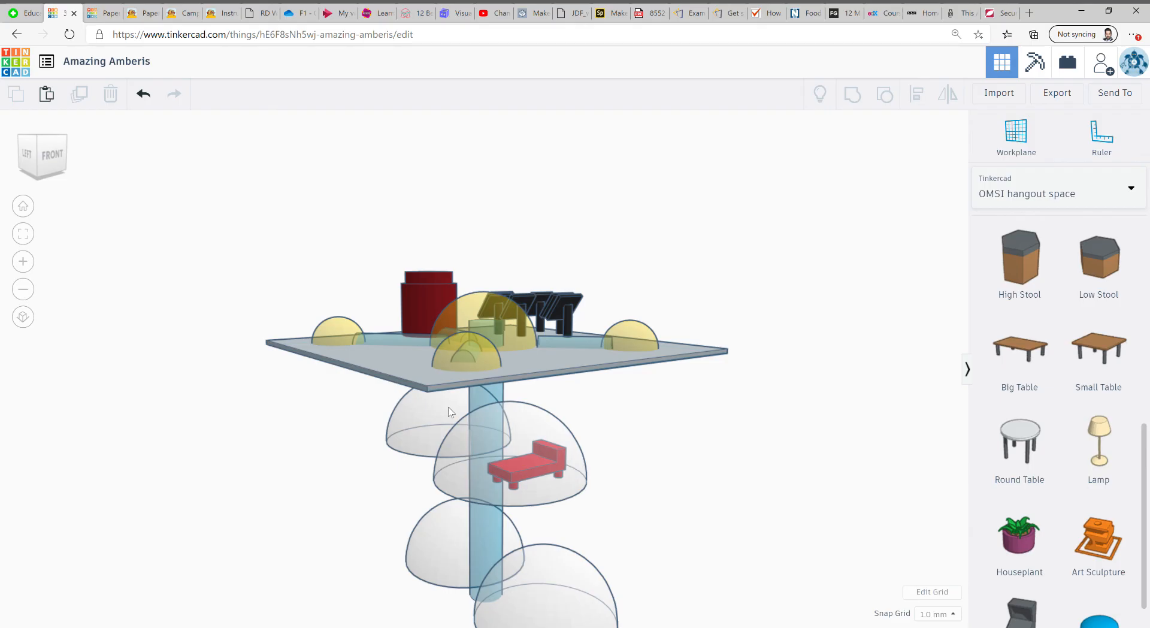
right_click_drag(333, 388, 369, 370)
middle_click_drag(369, 366, 812, 427)
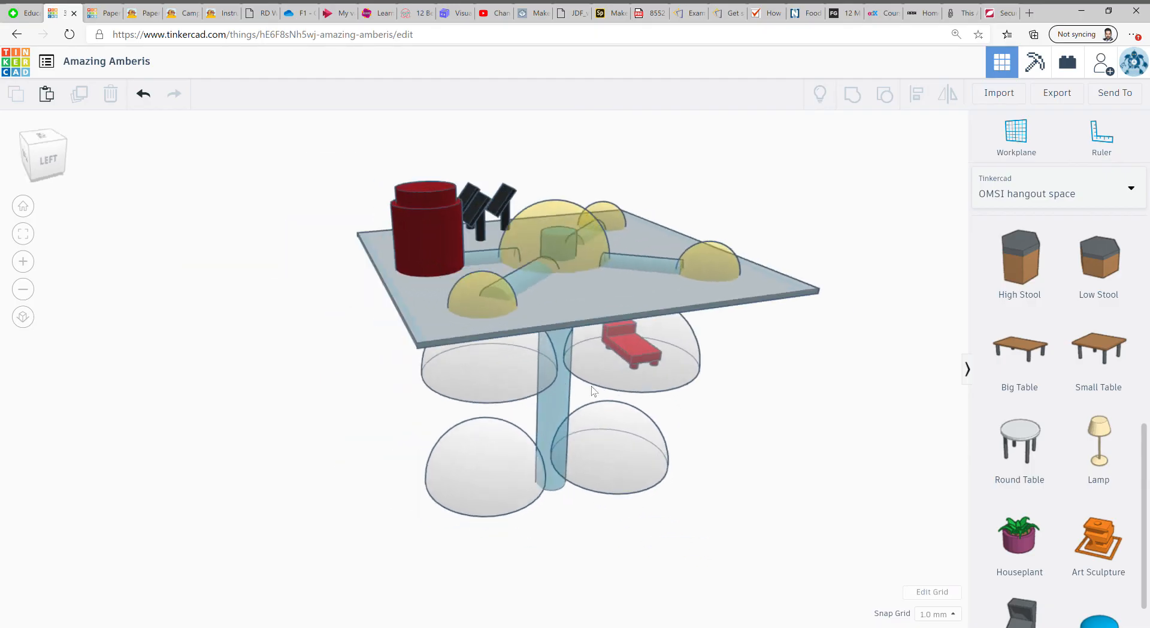